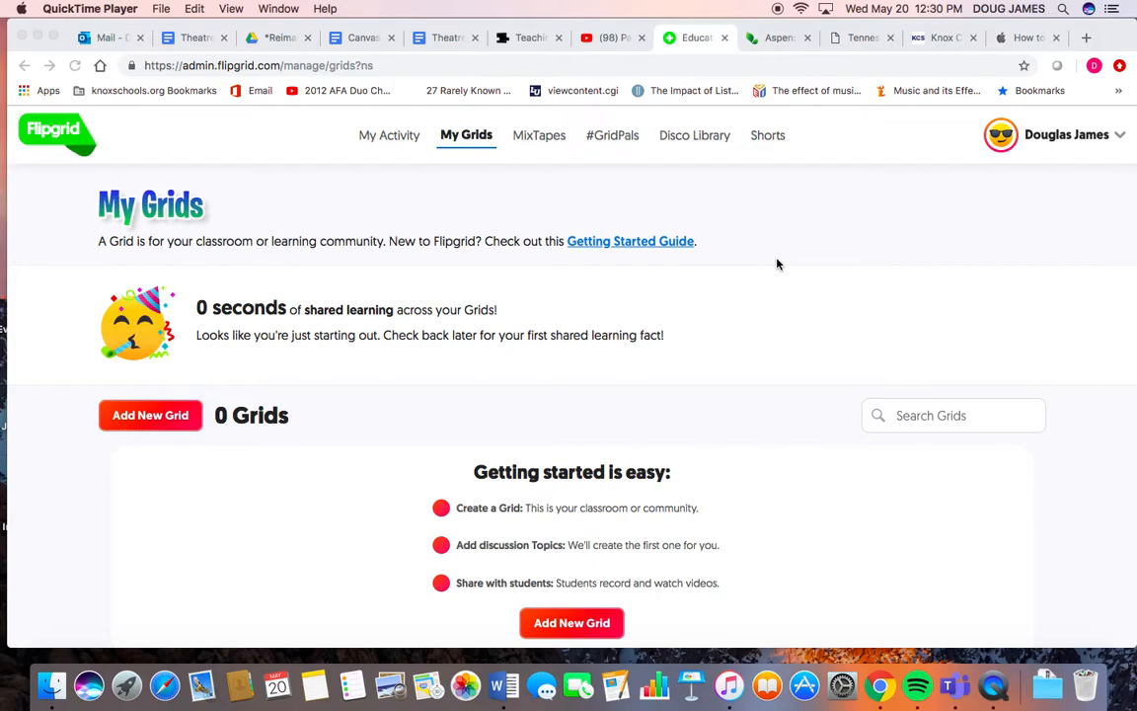
- Create a new grid named Speech and Debate and choose Student ID as its grid type
{"action": "scroll", "coordinate": [777, 264], "scroll_direction": "down", "scroll_amount": 1}
{"action": "scroll", "coordinate": [777, 264], "scroll_direction": "up", "scroll_amount": 1}
{"action": "scroll", "coordinate": [777, 264], "scroll_direction": "down", "scroll_amount": 3}
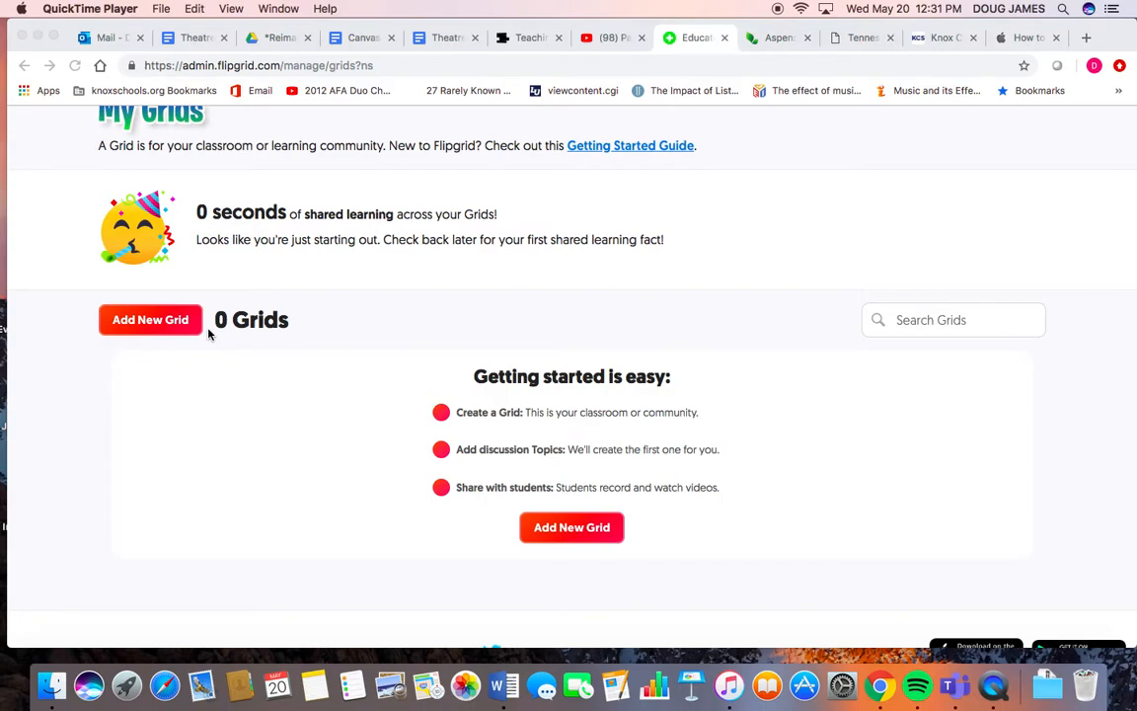
{"action": "left_click", "coordinate": [141, 331]}
{"action": "left_click", "coordinate": [147, 323]}
{"action": "left_click", "coordinate": [350, 288]}
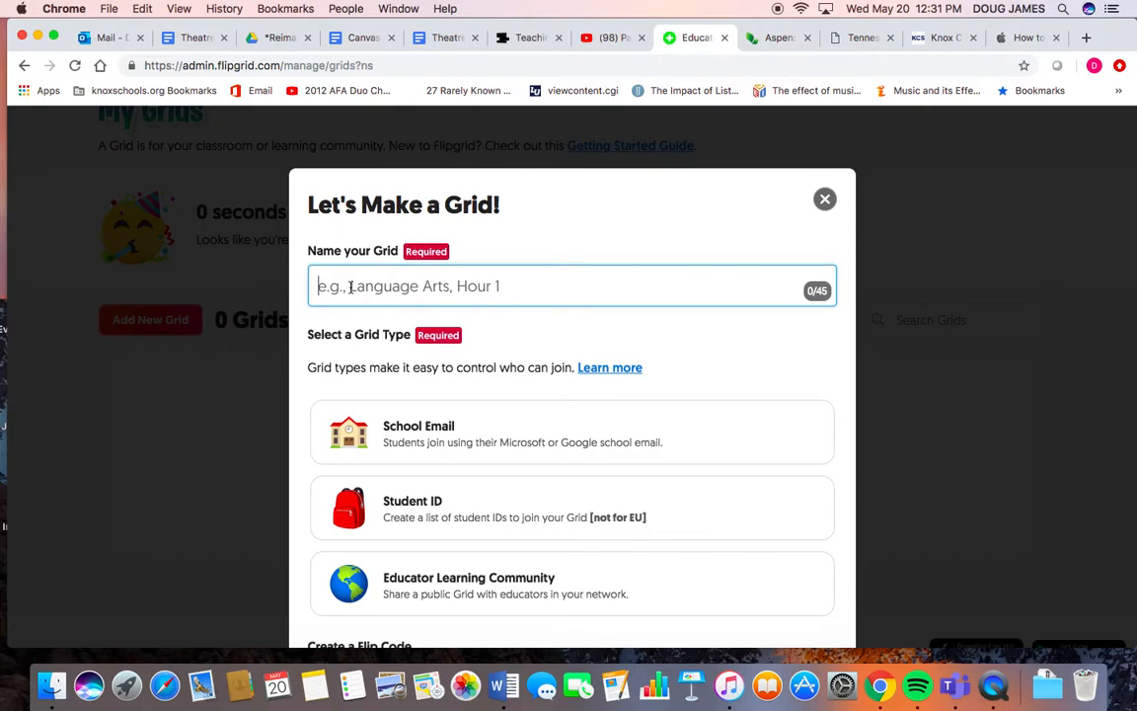
{"action": "type", "text": "Speec"}
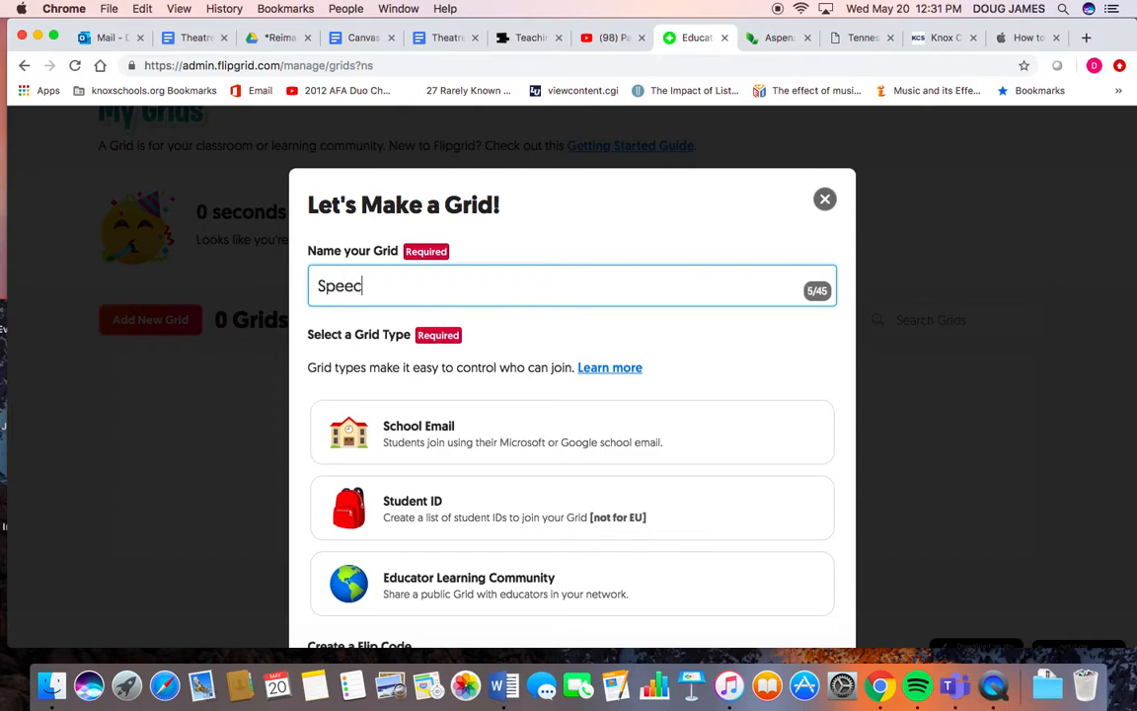
{"action": "type", "text": "h and Debate"}
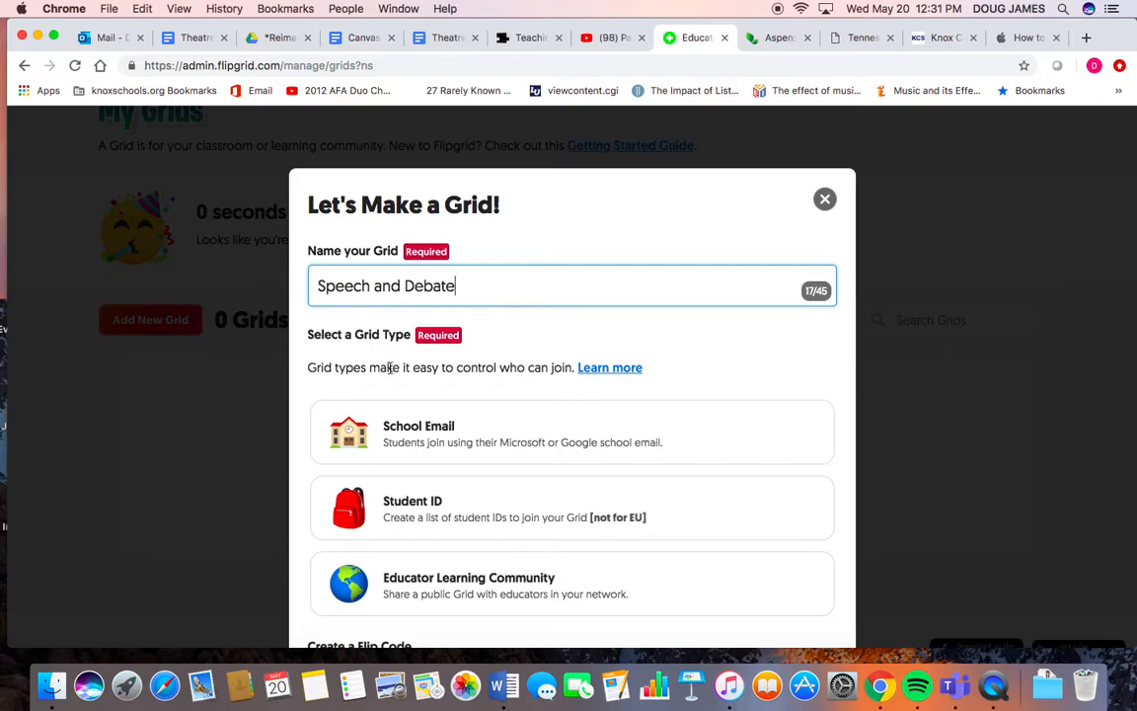
{"action": "scroll", "coordinate": [385, 368], "scroll_direction": "down", "scroll_amount": 3}
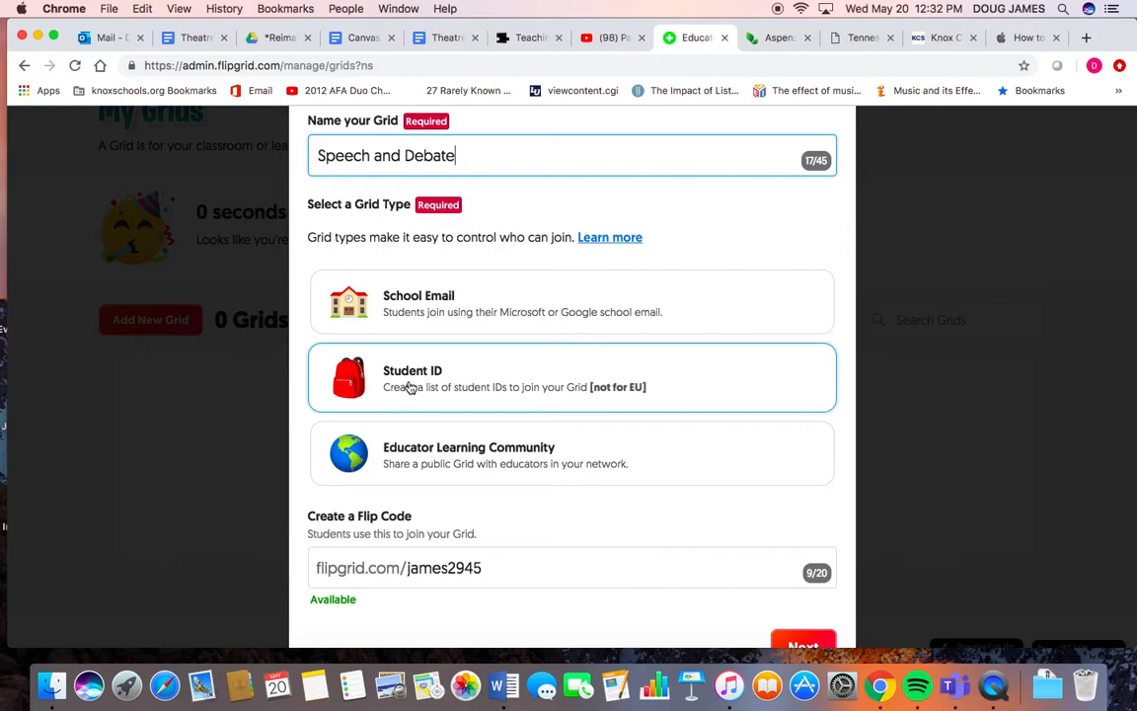
{"action": "left_click", "coordinate": [409, 387]}
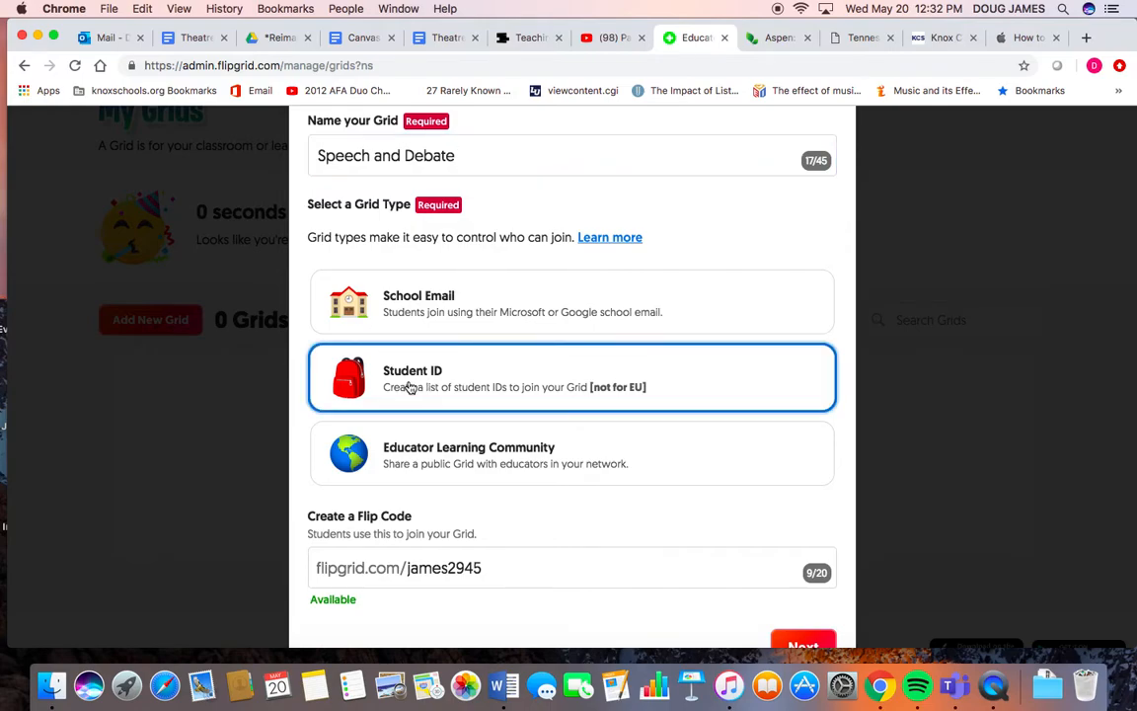
- Replace the Flip Code with the teacher's surname followed by speechanddebate and continue
{"action": "scroll", "coordinate": [484, 457], "scroll_direction": "down", "scroll_amount": 2}
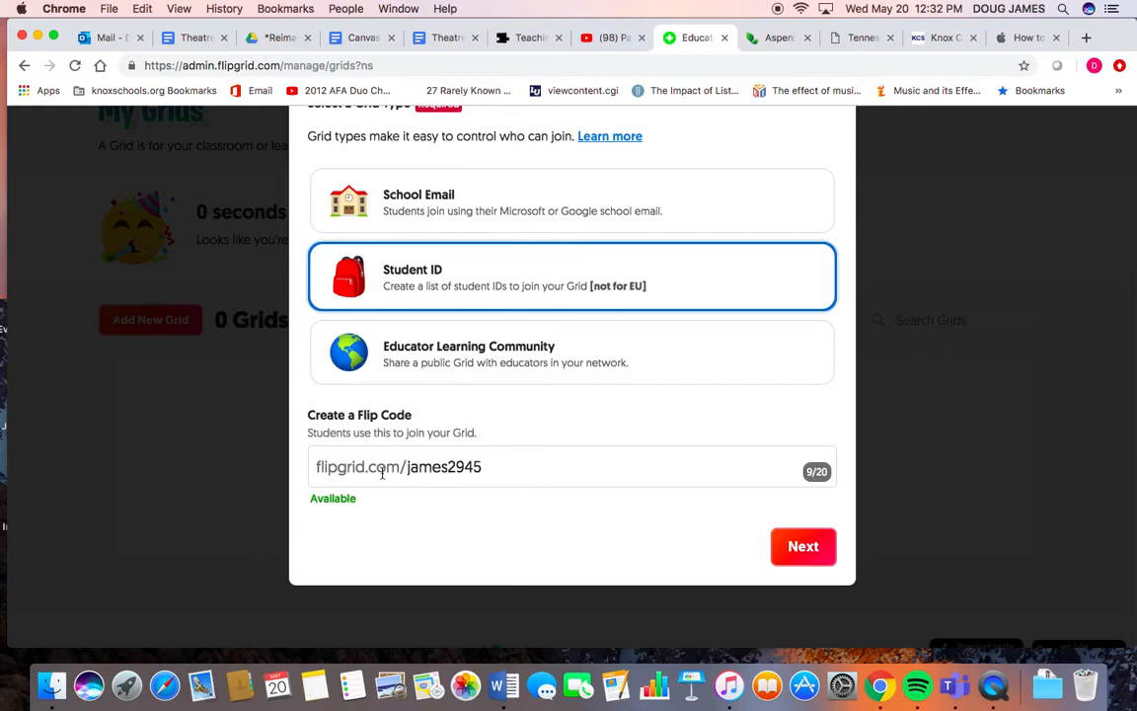
{"action": "left_click_drag", "start_coordinate": [482, 467], "coordinate": [408, 464]}
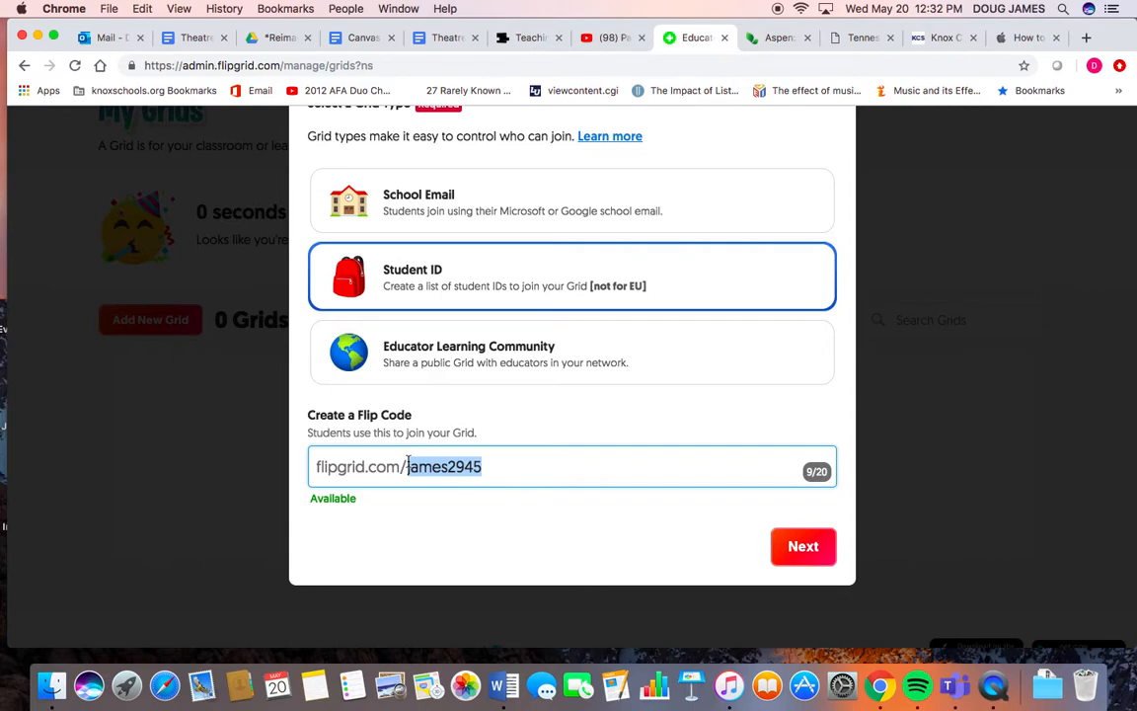
{"action": "type", "text": "jam"}
{"action": "key", "text": "BackSpace"}
{"action": "key", "text": "BackSpace"}
{"action": "key", "text": "BackSpace"}
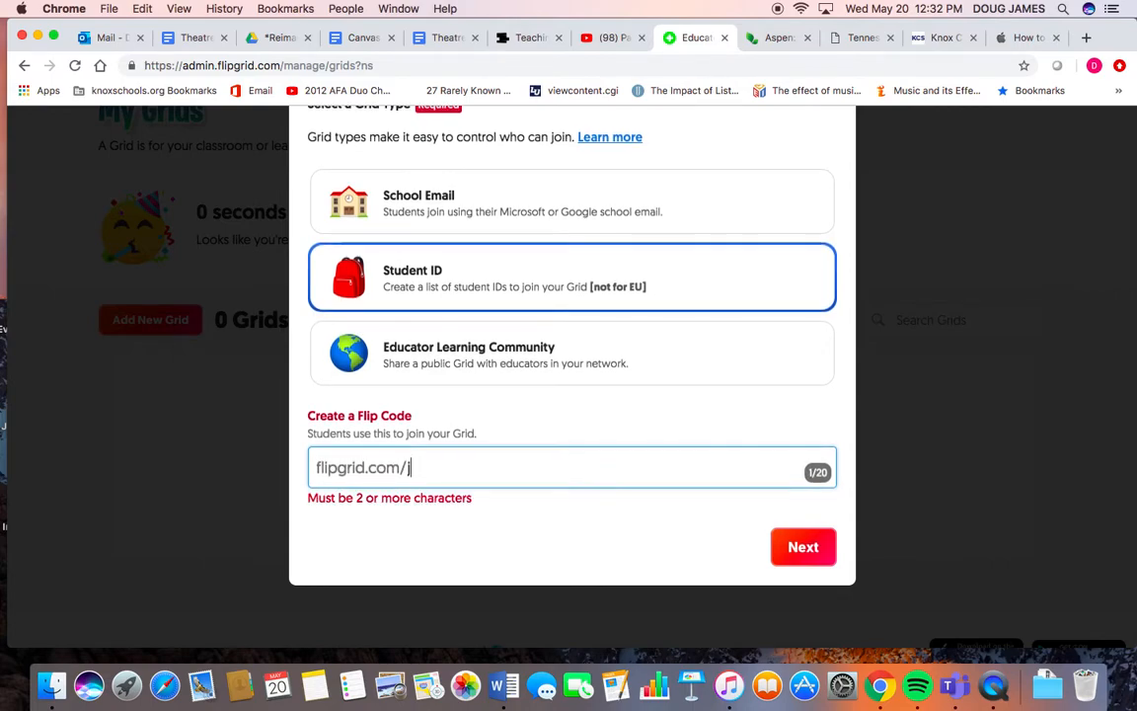
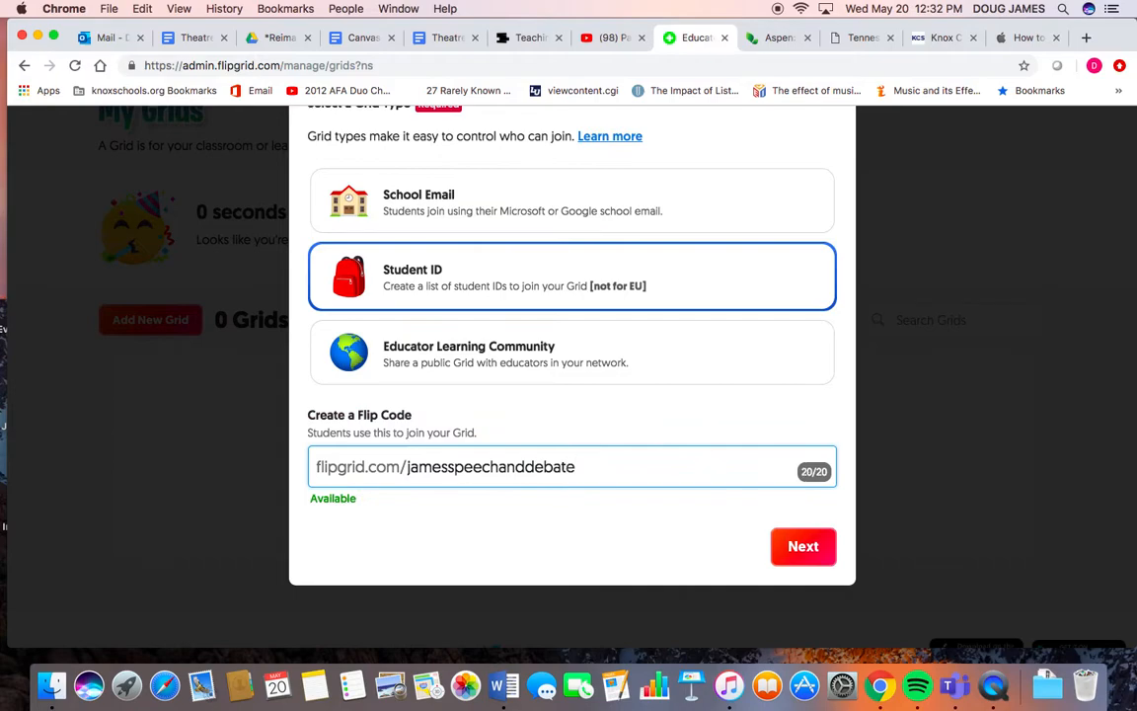
{"action": "left_click", "coordinate": [792, 547]}
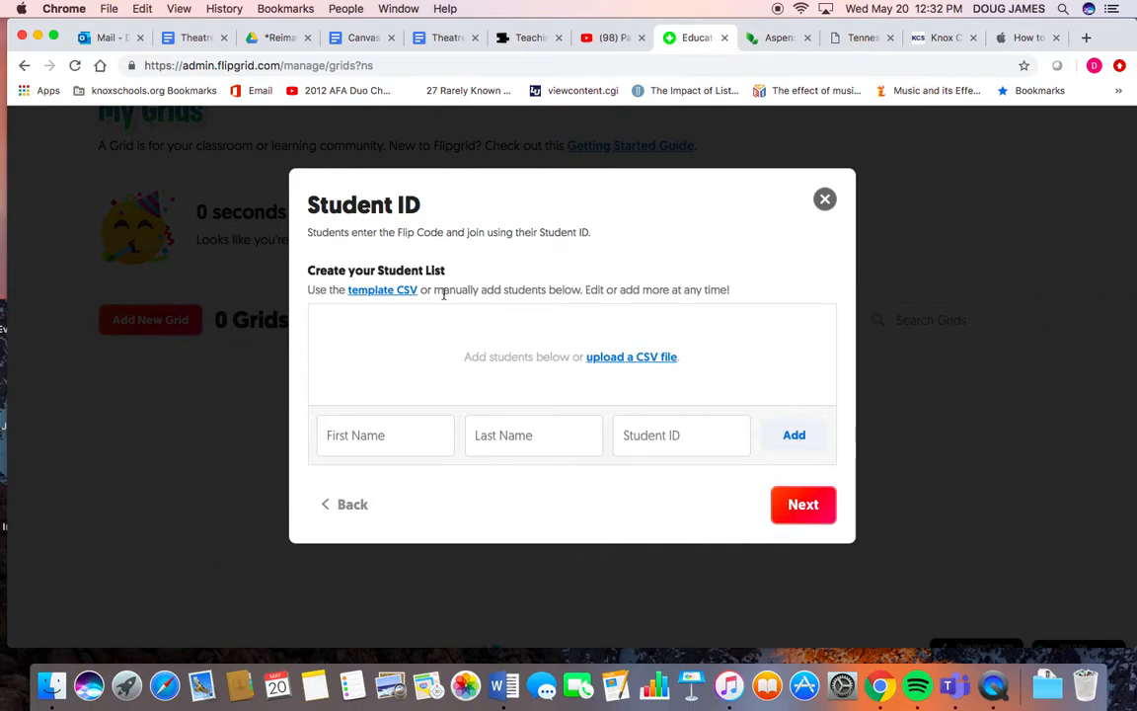
- Add a student to the list by entering a first name, last name and student ID
{"action": "left_click", "coordinate": [383, 442]}
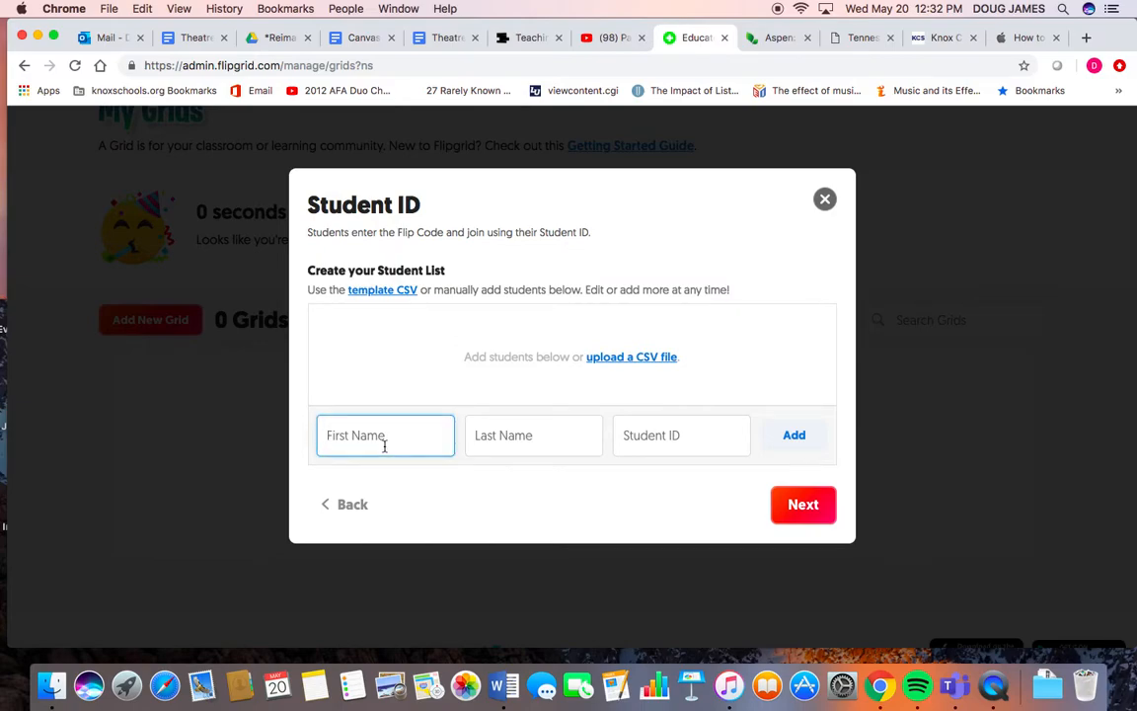
{"action": "key", "text": "Tab"}
{"action": "key", "text": "Tab"}
{"action": "type", "text": "12"}
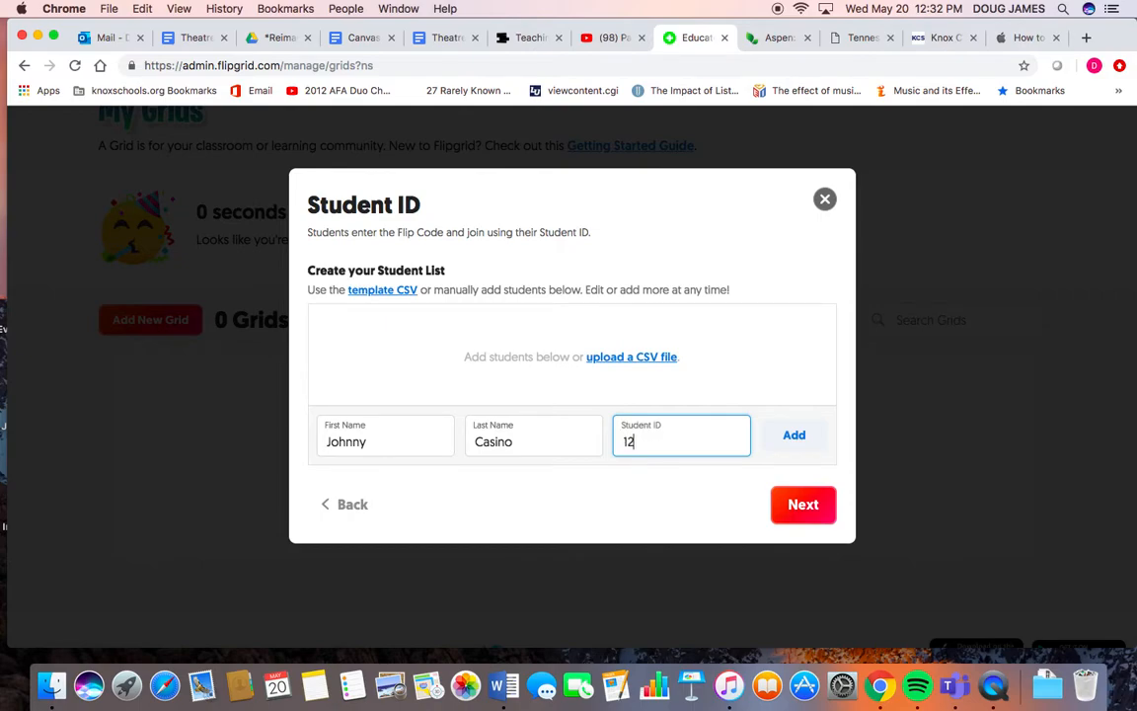
{"action": "type", "text": "3456"}
{"action": "left_click", "coordinate": [805, 442]}
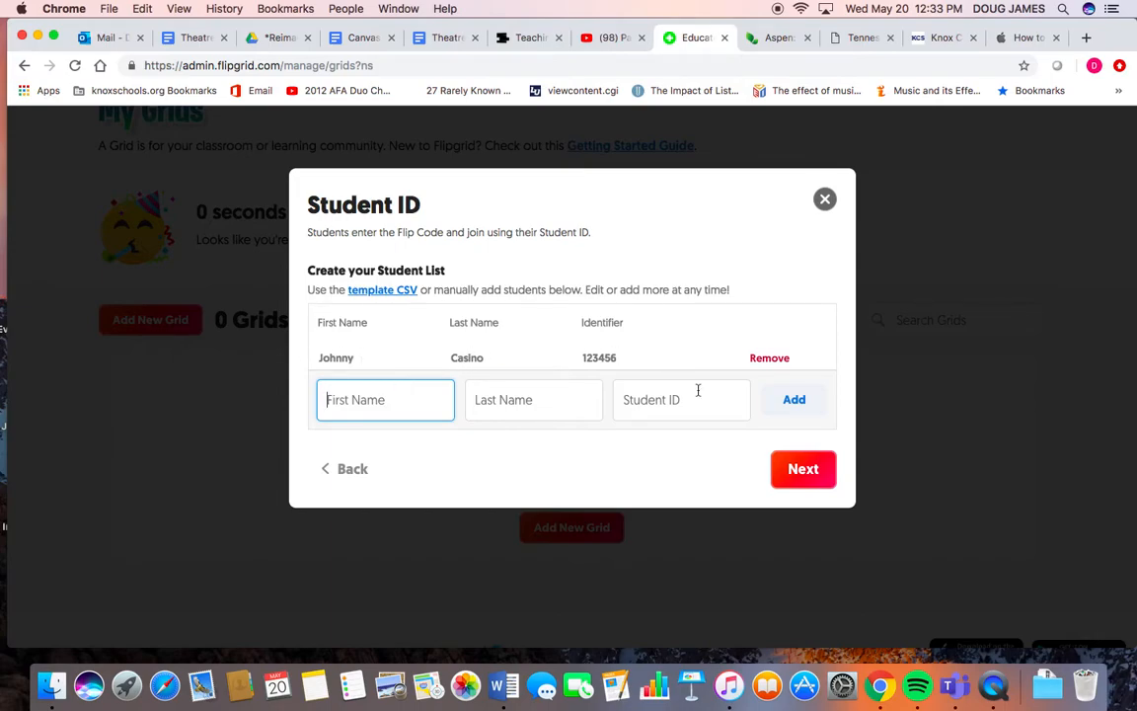
- Finish the student list, launch the grid and go to it
{"action": "left_click", "coordinate": [803, 470]}
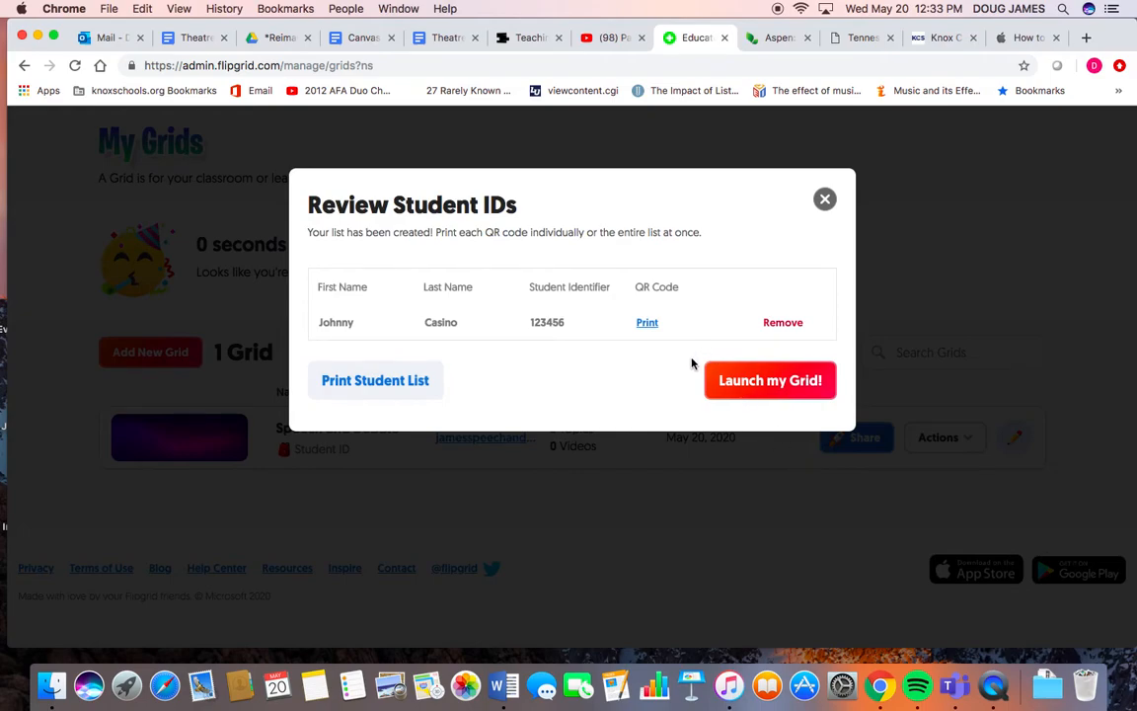
{"action": "left_click", "coordinate": [761, 379]}
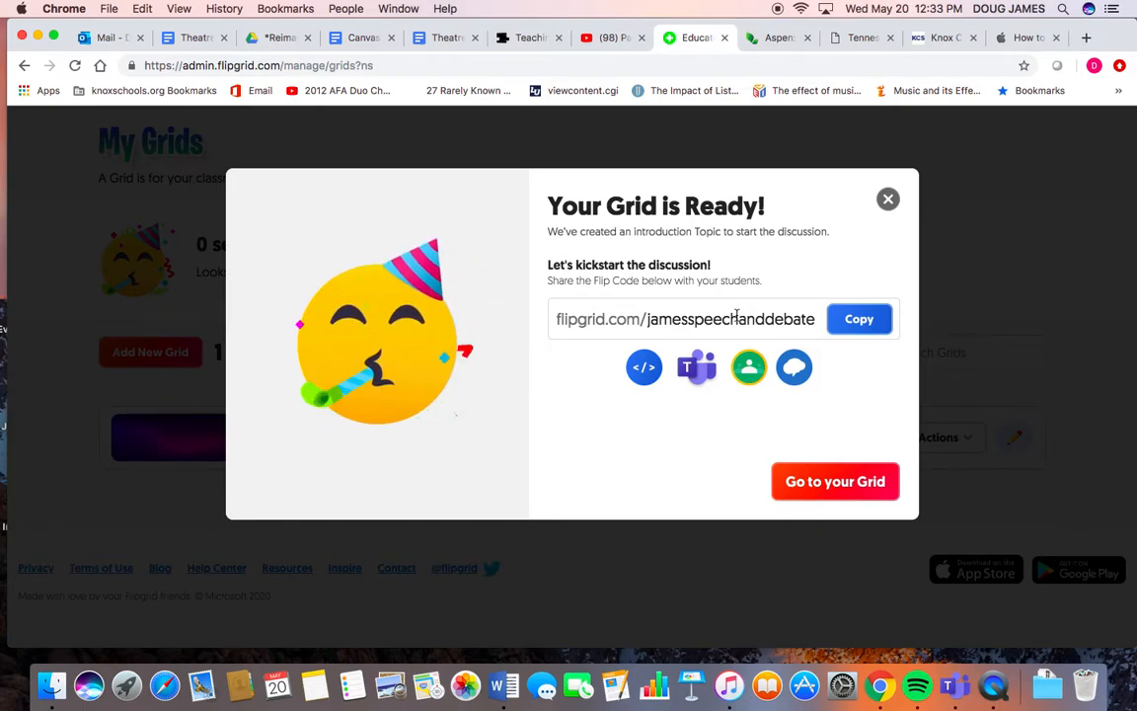
{"action": "left_click", "coordinate": [815, 482]}
- Open the grid's Actions menu to review its options, then close it
{"action": "scroll", "coordinate": [815, 484], "scroll_direction": "down", "scroll_amount": 1}
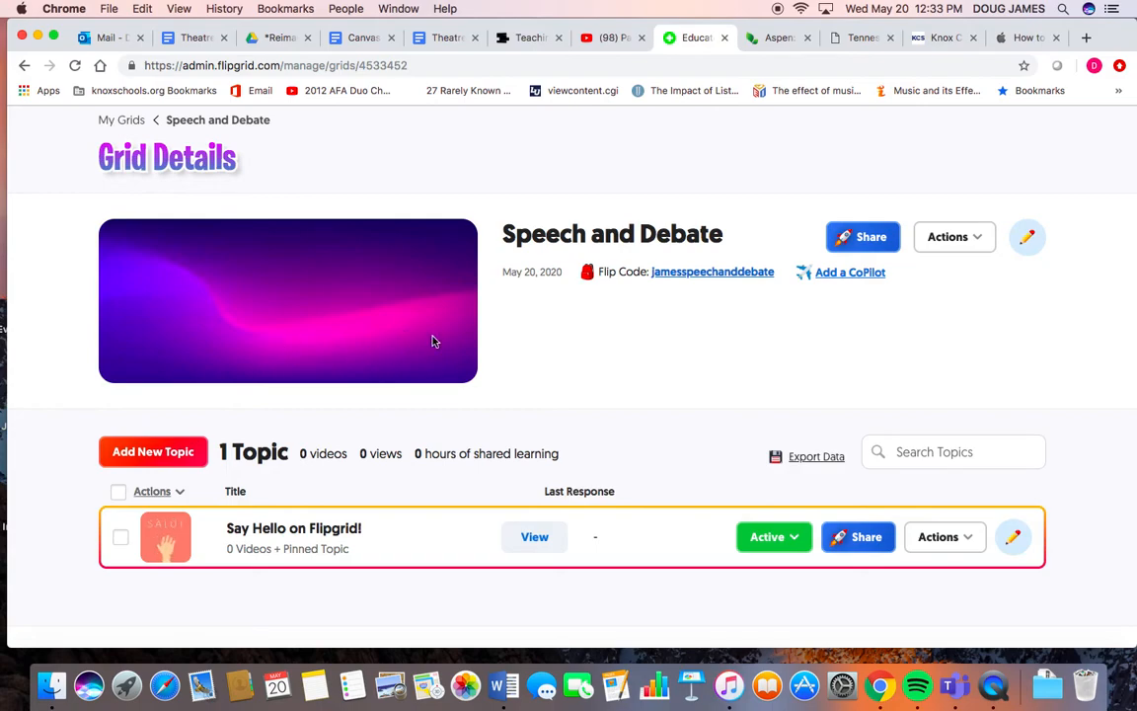
{"action": "scroll", "coordinate": [356, 301], "scroll_direction": "down", "scroll_amount": 2}
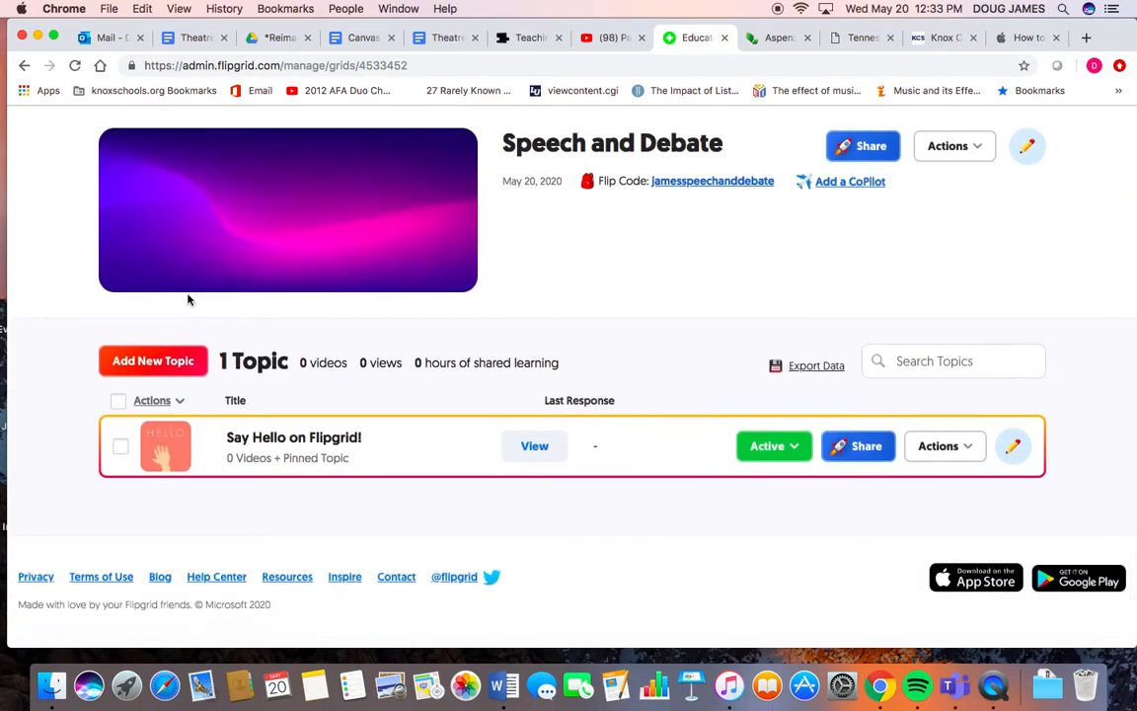
{"action": "left_click", "coordinate": [982, 156]}
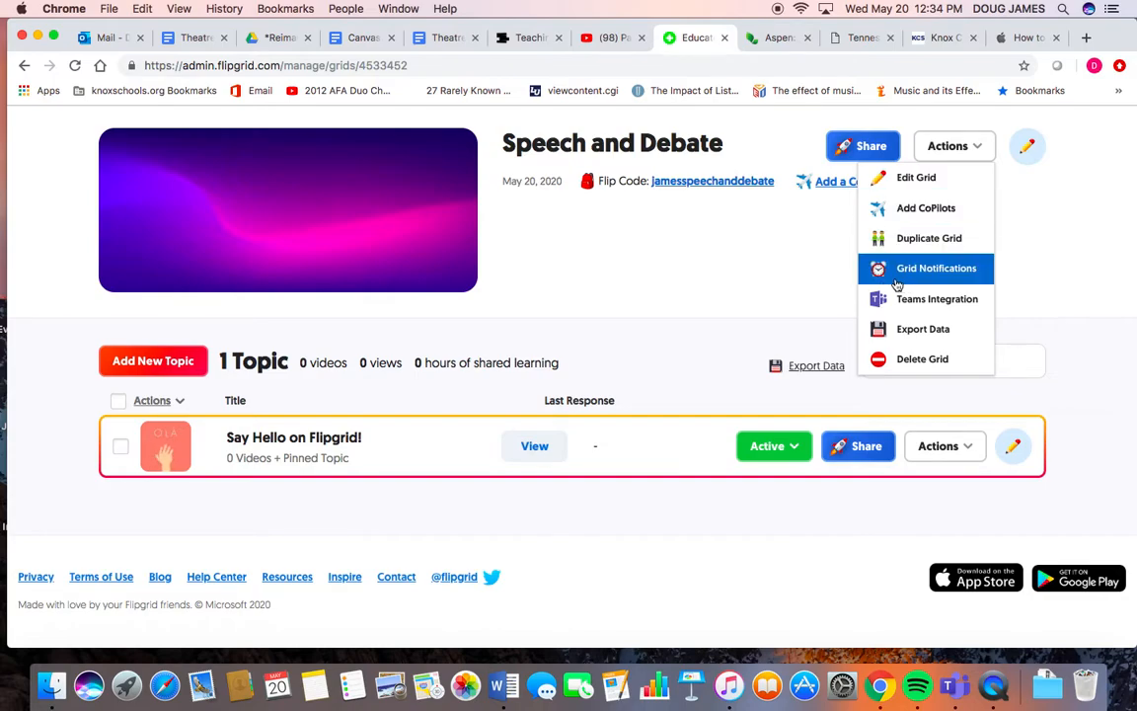
{"action": "left_click", "coordinate": [746, 281]}
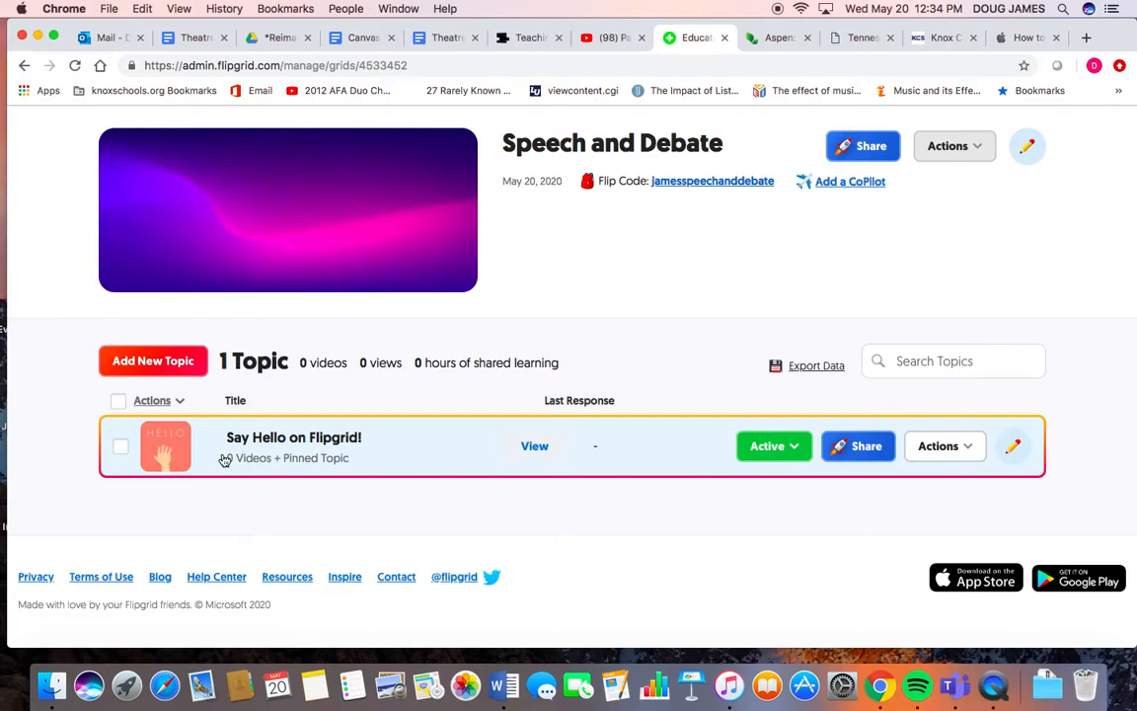
- Delete the default Say Hello on Flipgrid! topic from the grid
{"action": "left_click", "coordinate": [118, 451]}
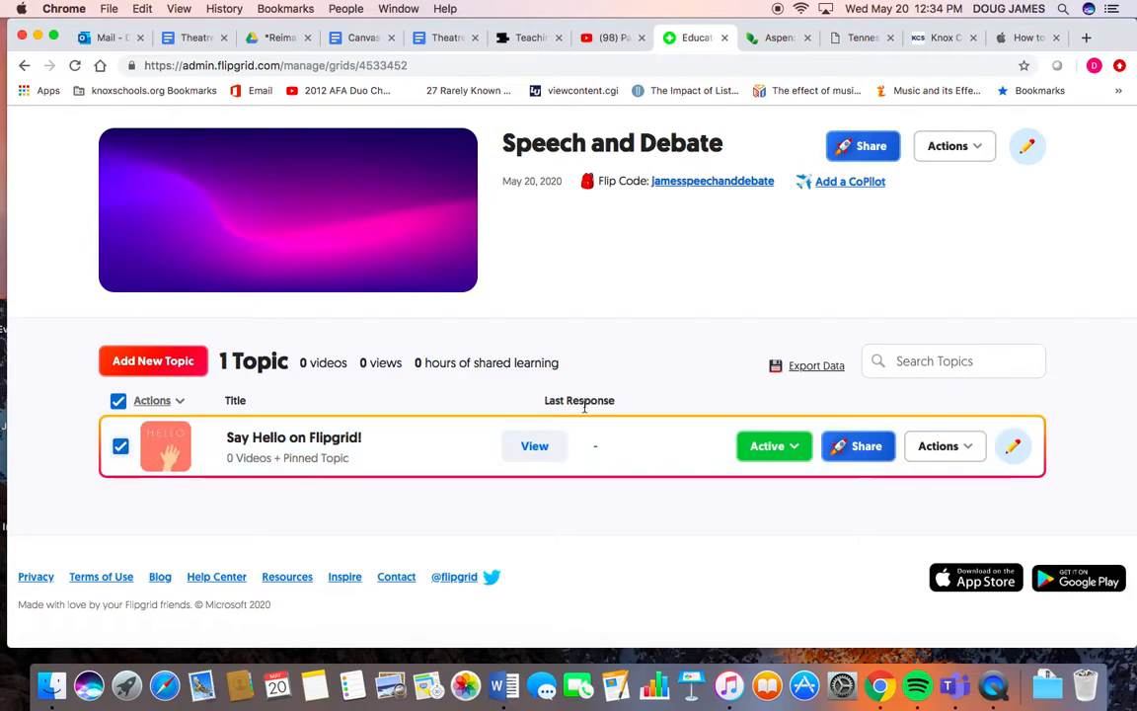
{"action": "left_click", "coordinate": [1013, 447]}
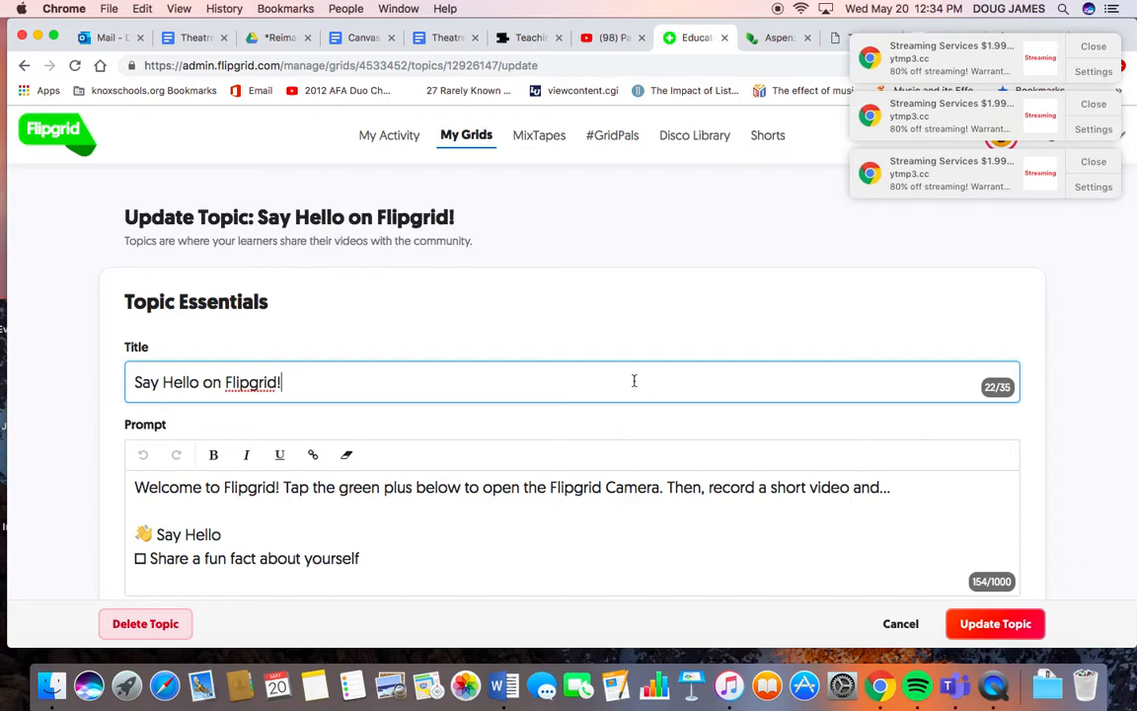
{"action": "scroll", "coordinate": [634, 380], "scroll_direction": "down", "scroll_amount": 10}
{"action": "scroll", "coordinate": [634, 383], "scroll_direction": "up", "scroll_amount": 8}
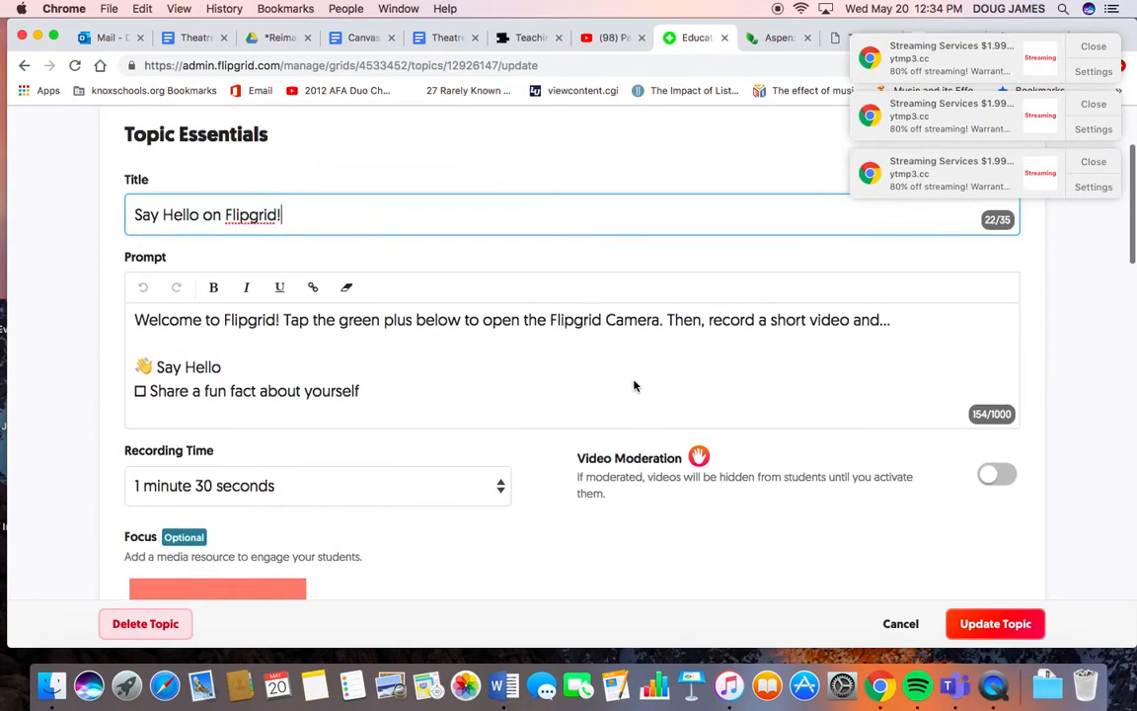
{"action": "scroll", "coordinate": [634, 385], "scroll_direction": "down", "scroll_amount": 8}
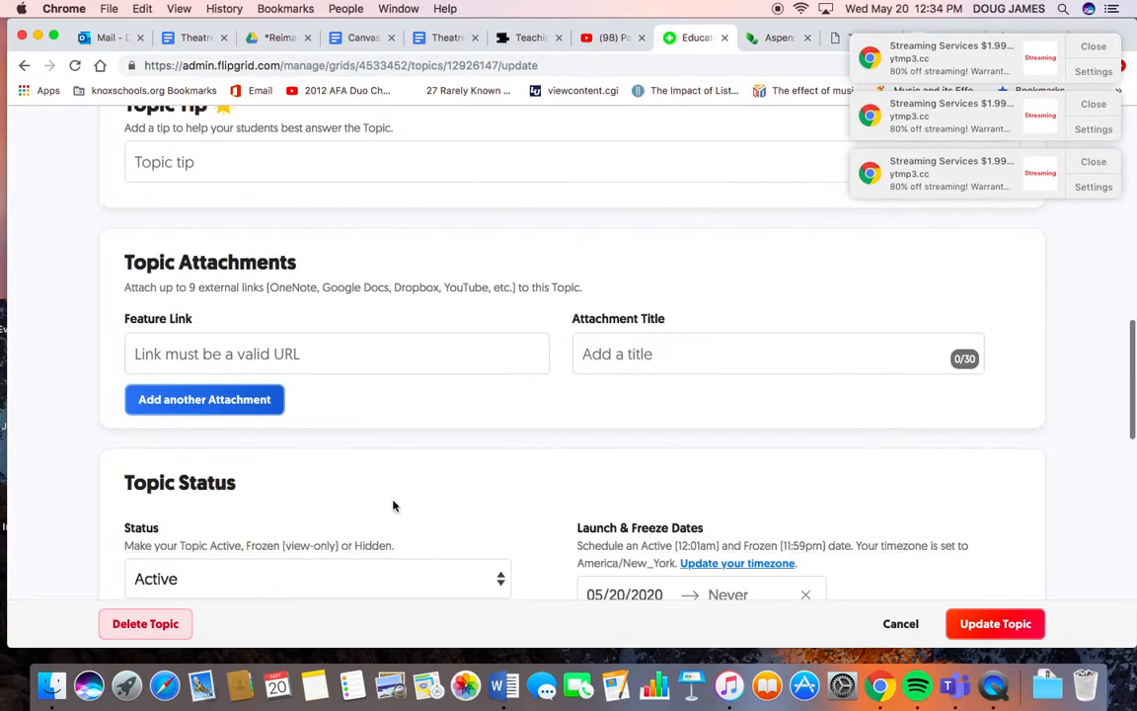
{"action": "left_click", "coordinate": [145, 624]}
{"action": "left_click", "coordinate": [351, 341]}
{"action": "left_click", "coordinate": [757, 425]}
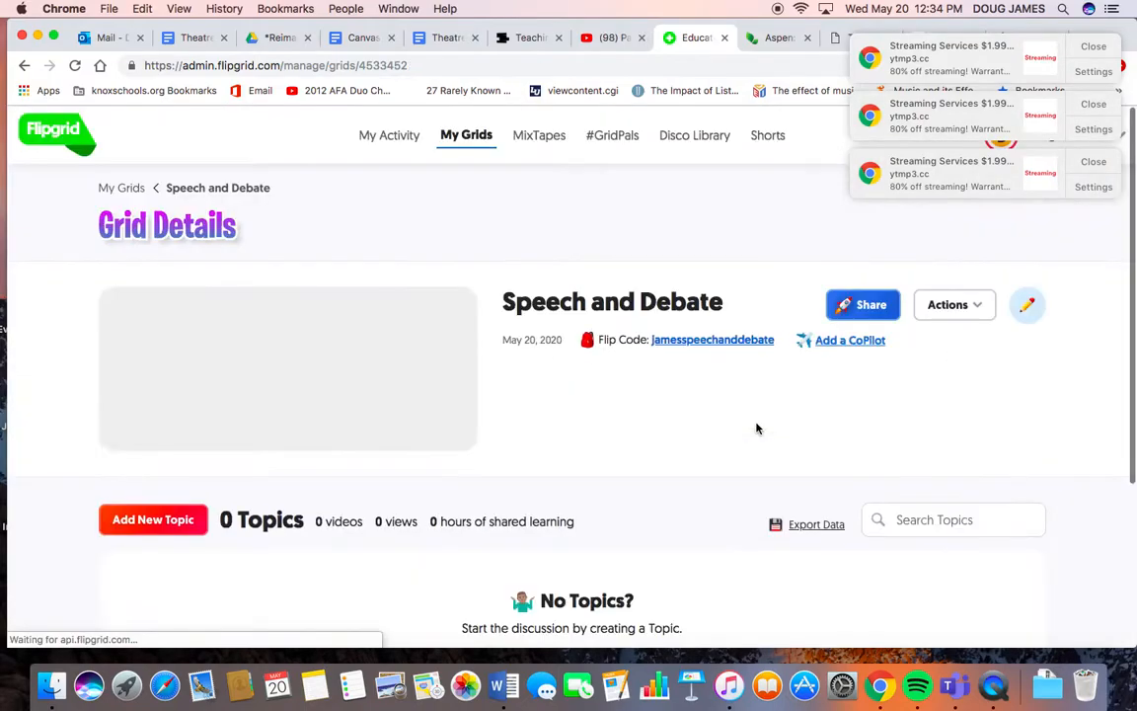
- Start a new topic titled Welcome and Get to Know Ya
{"action": "scroll", "coordinate": [580, 467], "scroll_direction": "down", "scroll_amount": 1}
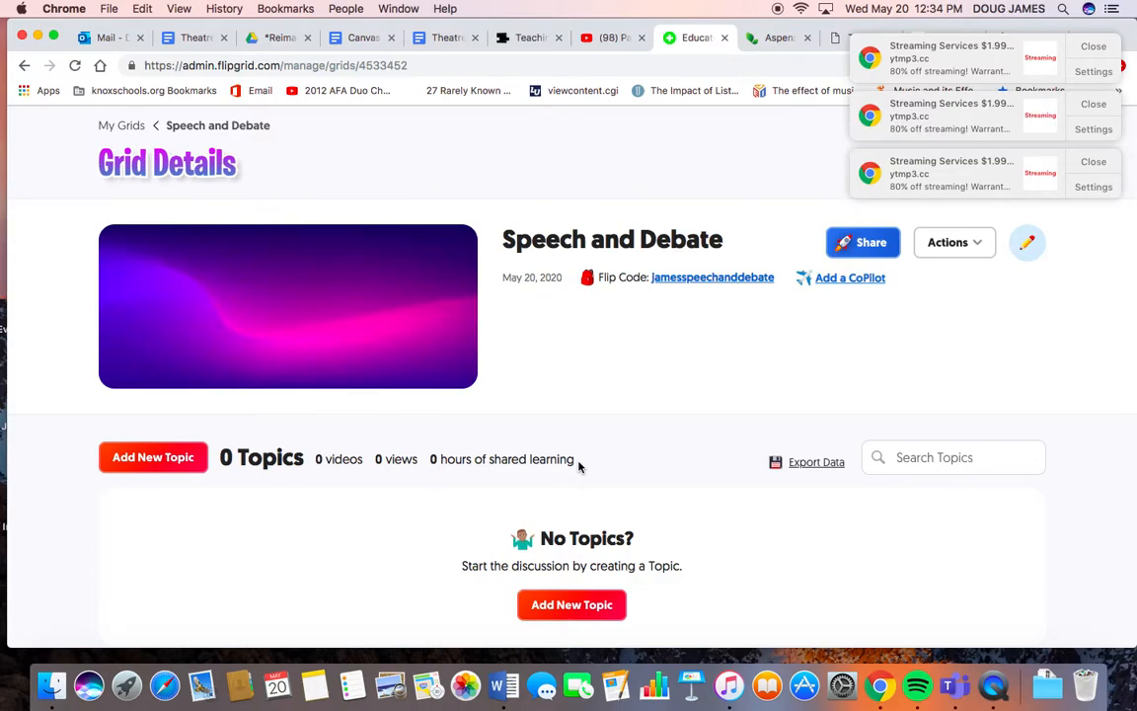
{"action": "left_click", "coordinate": [163, 463]}
{"action": "scroll", "coordinate": [163, 464], "scroll_direction": "down", "scroll_amount": 1}
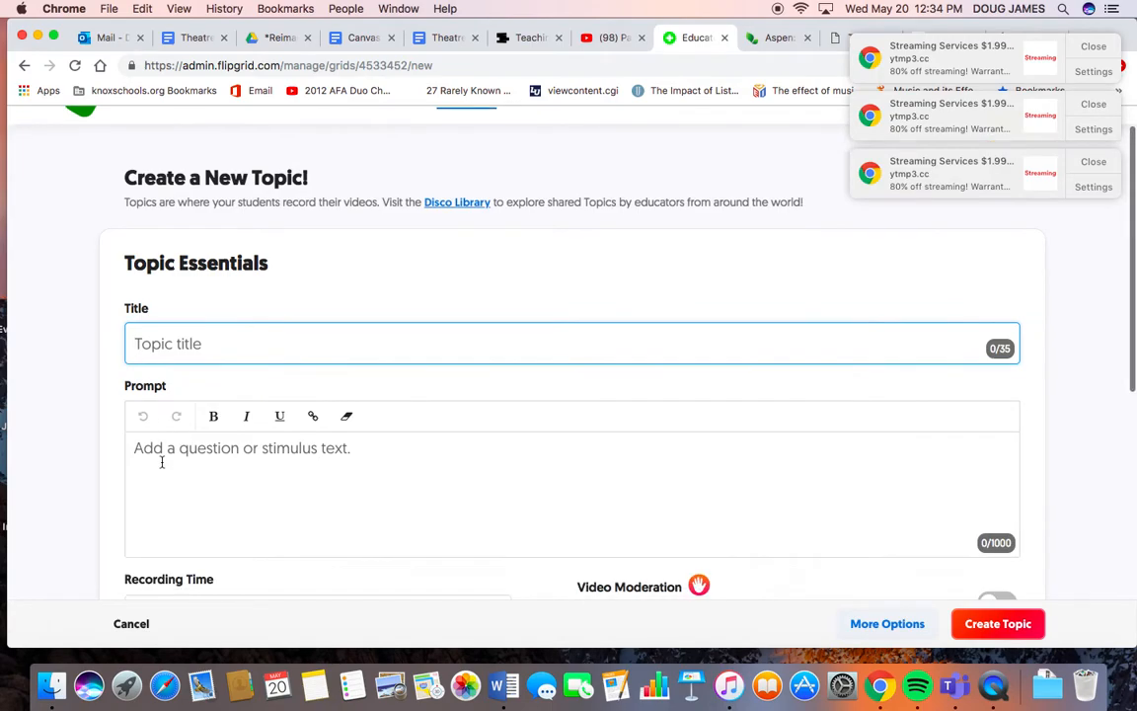
{"action": "type", "text": "Welcome "}
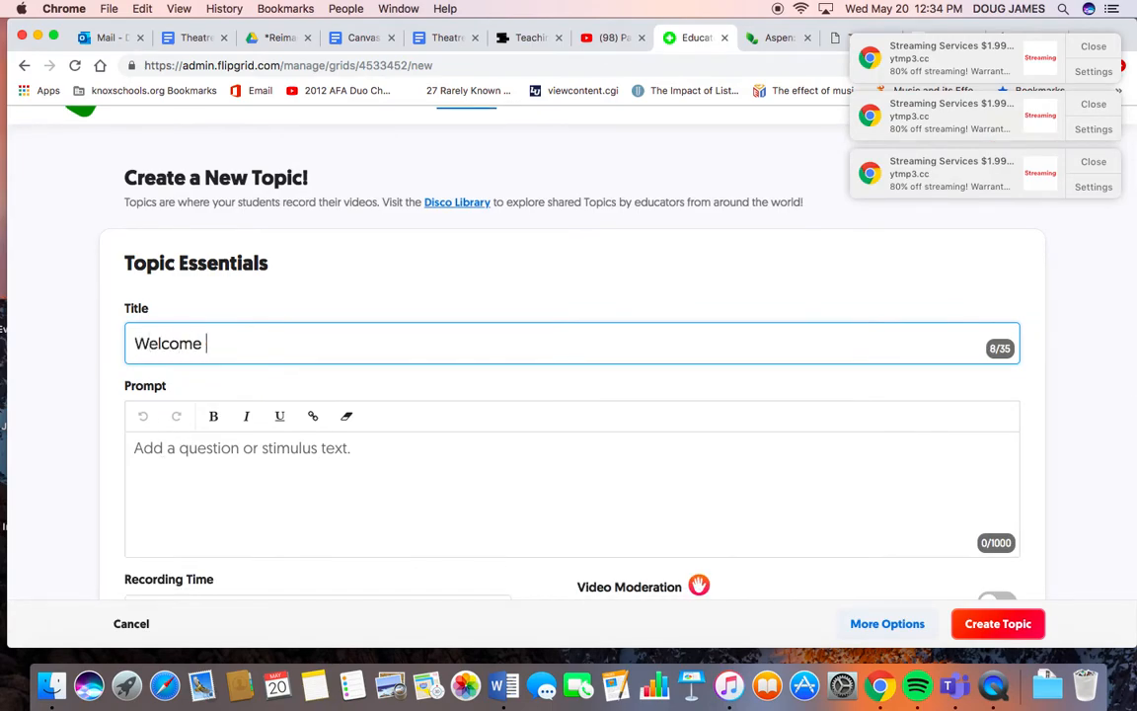
{"action": "type", "text": "and Get to Kno"}
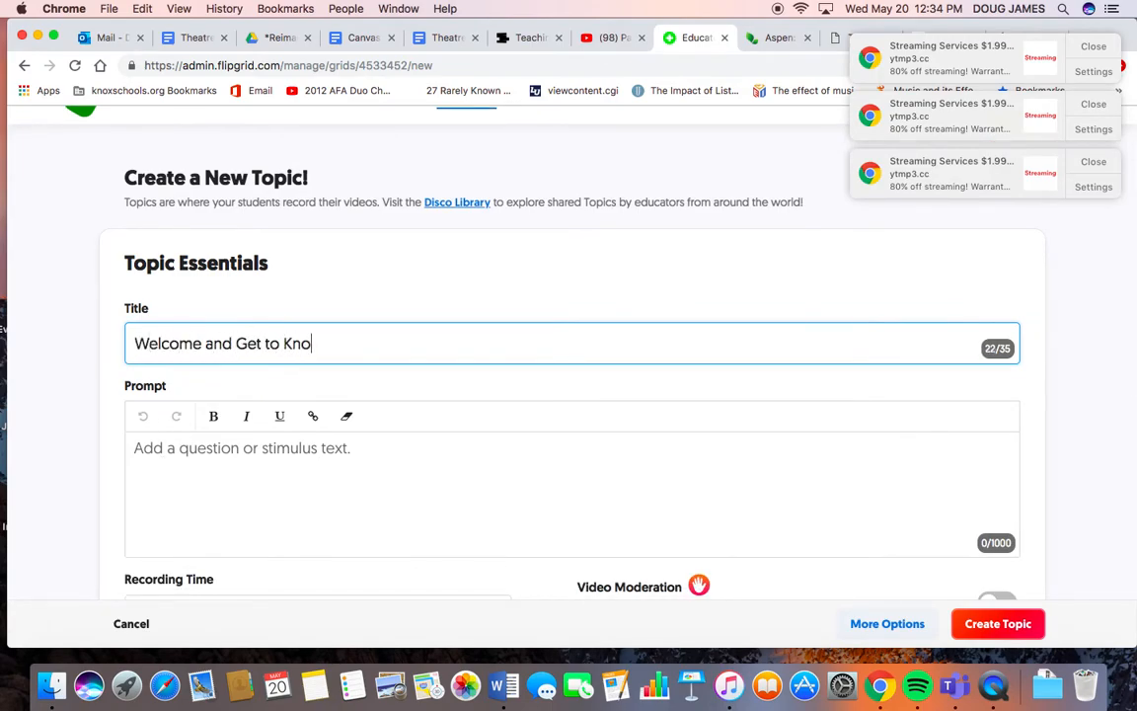
{"action": "type", "text": "w Ya"}
- Dismiss the browser notification pop-ups covering the topic form
{"action": "left_click", "coordinate": [189, 489]}
{"action": "scroll", "coordinate": [207, 437], "scroll_direction": "down", "scroll_amount": 3}
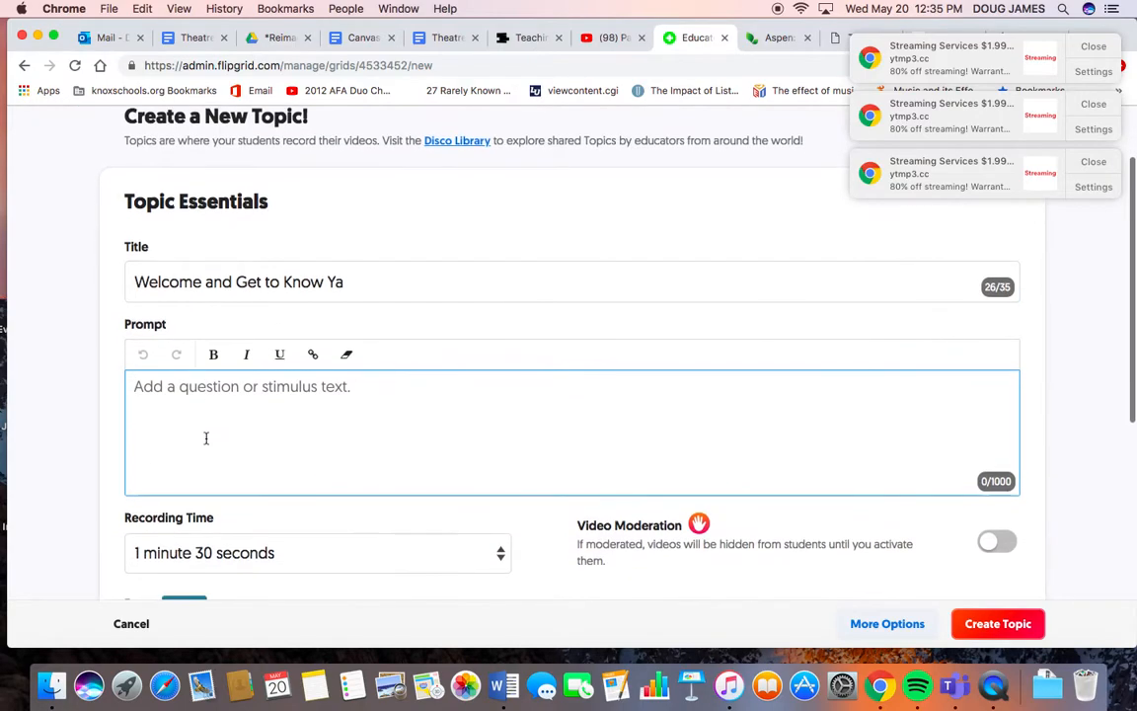
{"action": "scroll", "coordinate": [206, 438], "scroll_direction": "down", "scroll_amount": 6}
{"action": "scroll", "coordinate": [206, 441], "scroll_direction": "up", "scroll_amount": 4}
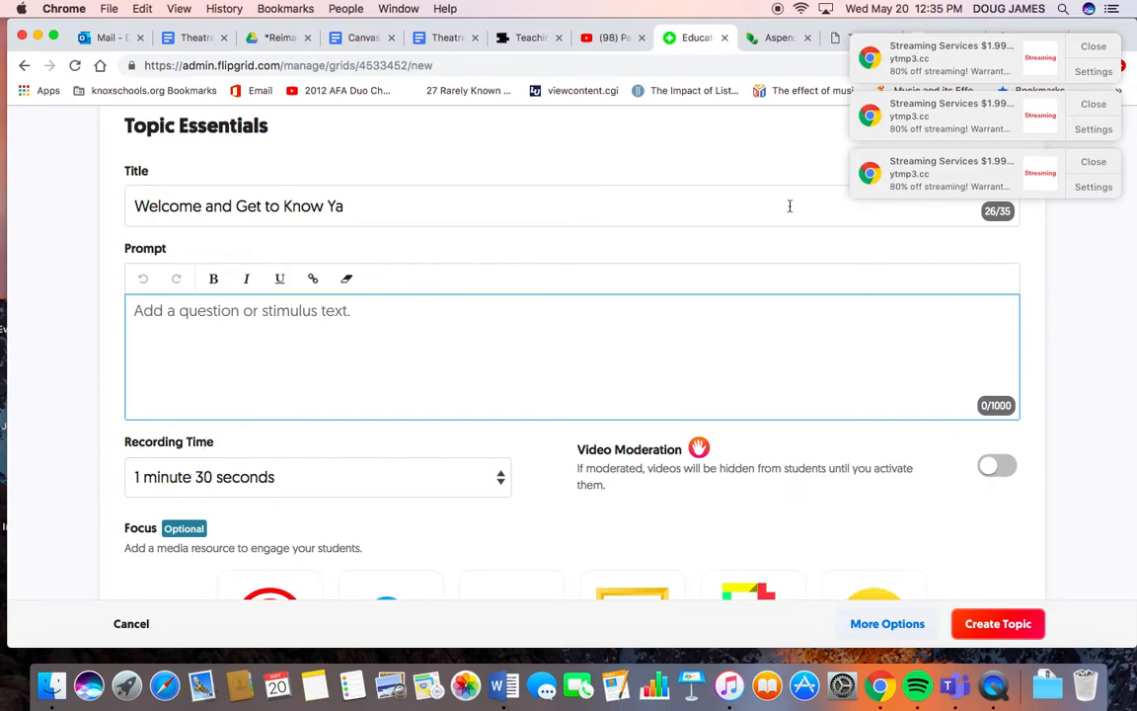
{"action": "left_click", "coordinate": [1094, 49]}
{"action": "left_click", "coordinate": [1094, 47]}
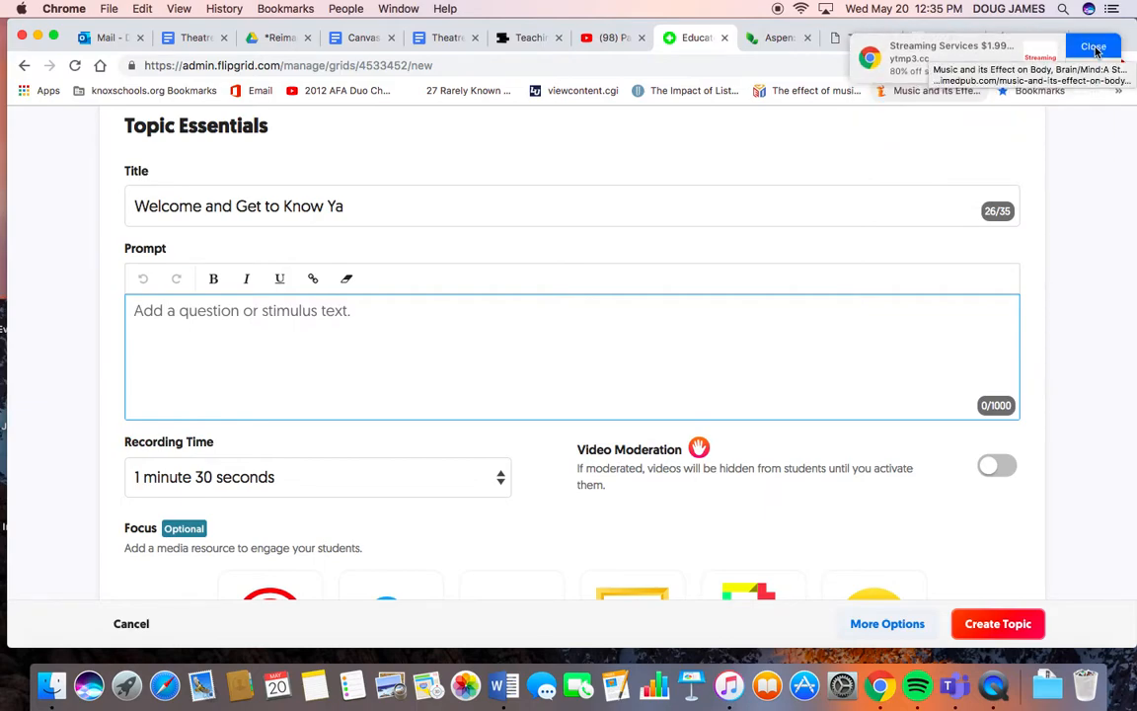
{"action": "left_click", "coordinate": [1094, 46]}
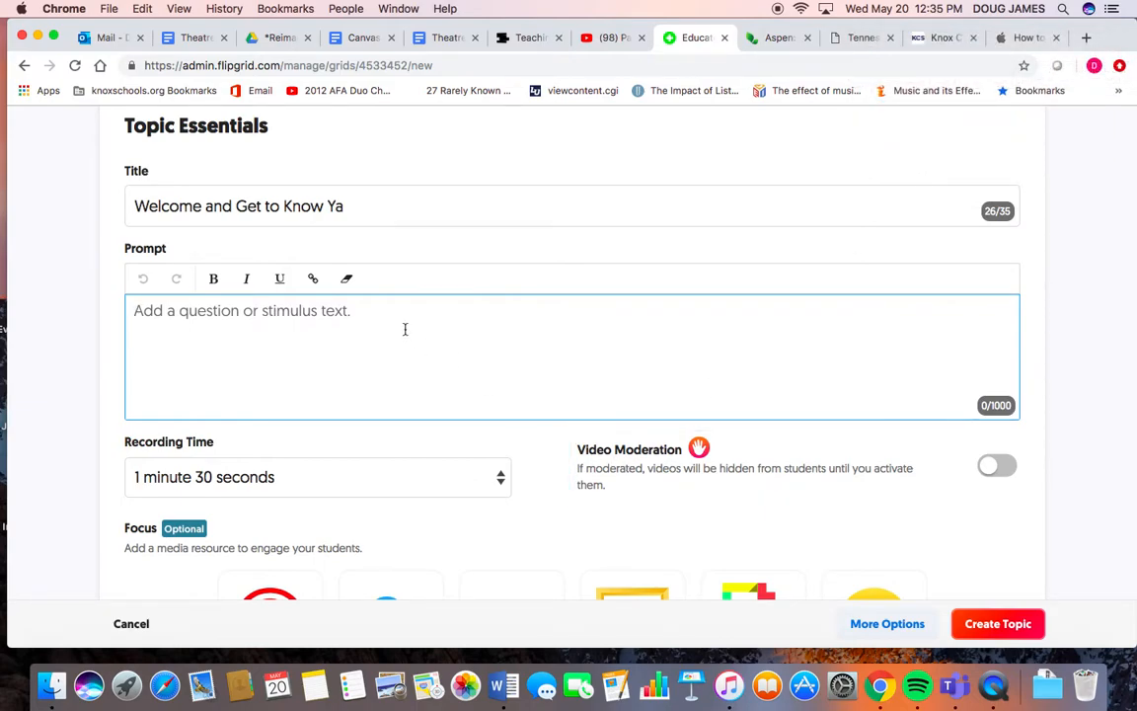
- Enter the prompt "Here is a way to allow everyone to get to know you."
{"action": "type", "text": "Here is a way to "}
{"action": "type", "text": "g"}
{"action": "key", "text": "BackSpace"}
{"action": "type", "text": "allow every"}
{"action": "key", "text": "BackSpace"}
{"action": "type", "text": "ryone to get to know you."}
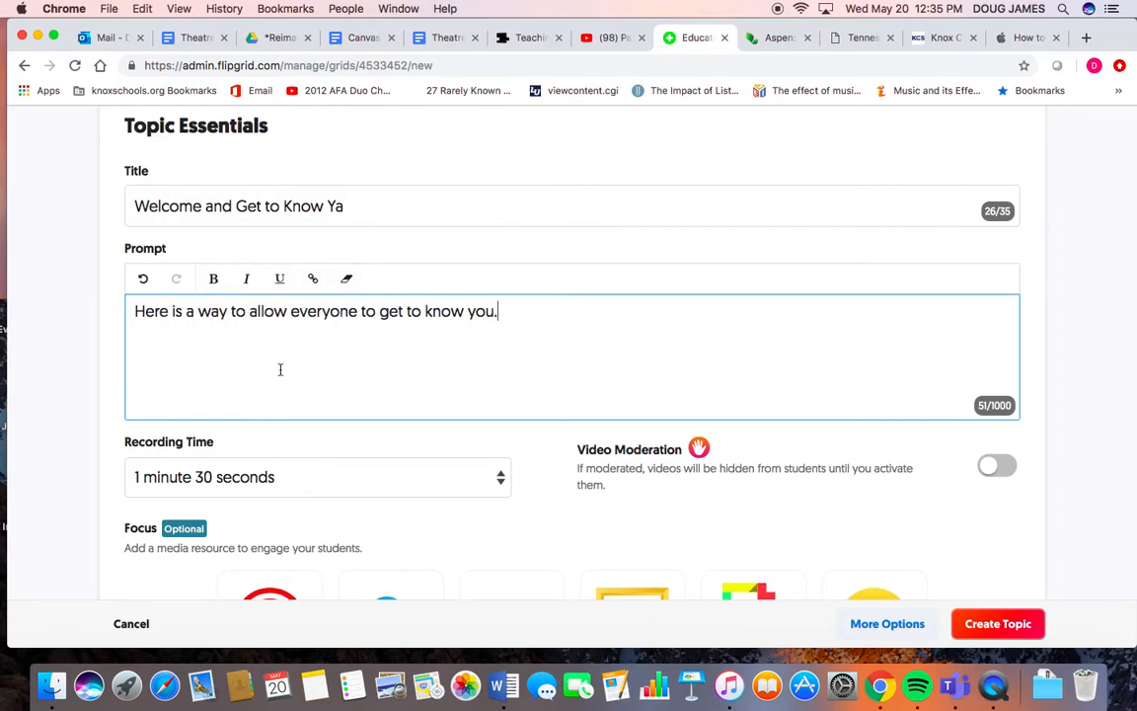
{"action": "scroll", "coordinate": [280, 370], "scroll_direction": "down", "scroll_amount": 2}
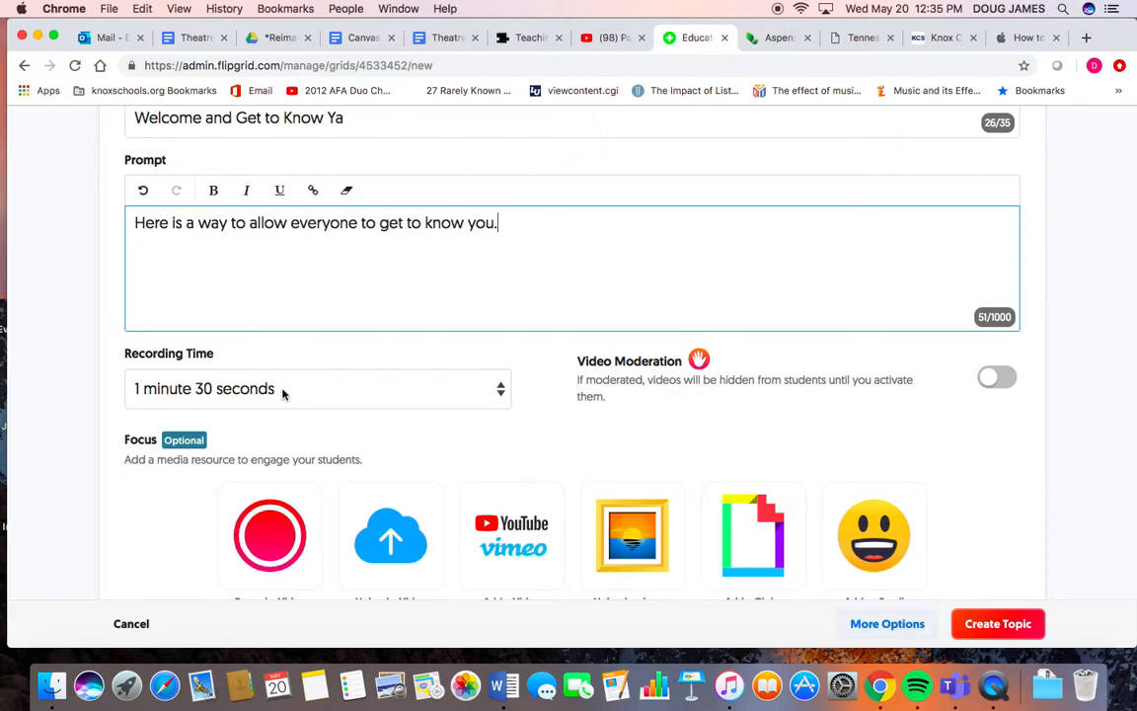
- Set the topic's recording time to 1 minute
{"action": "left_click", "coordinate": [283, 391]}
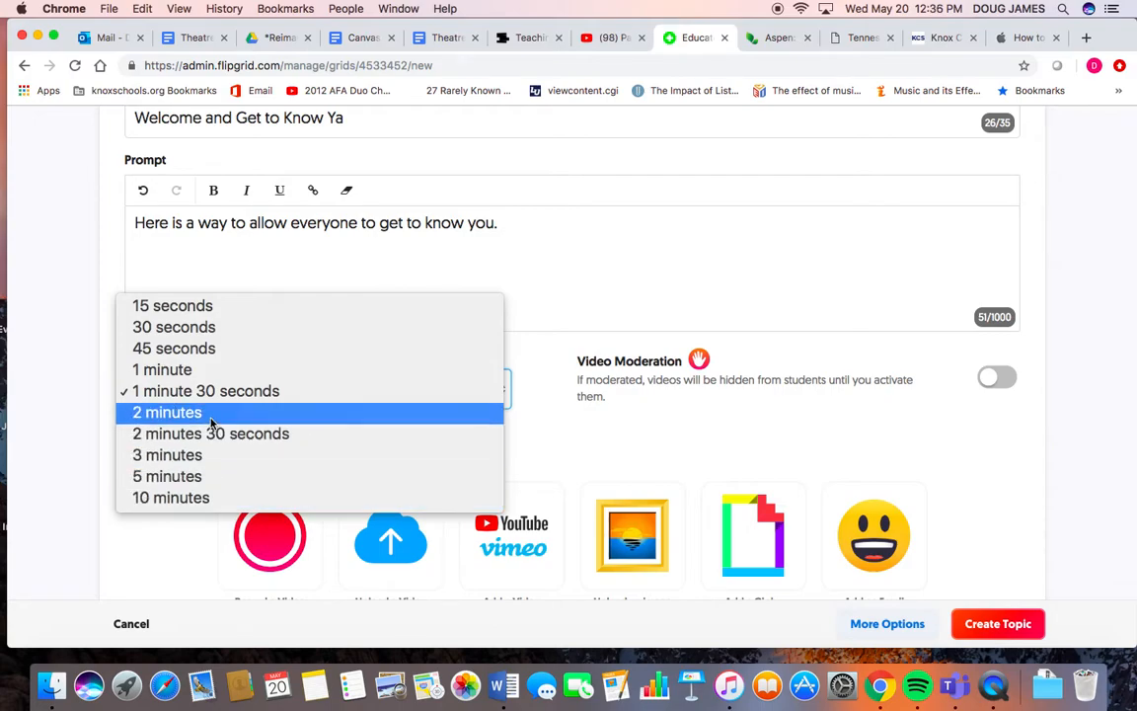
{"action": "left_click", "coordinate": [208, 370]}
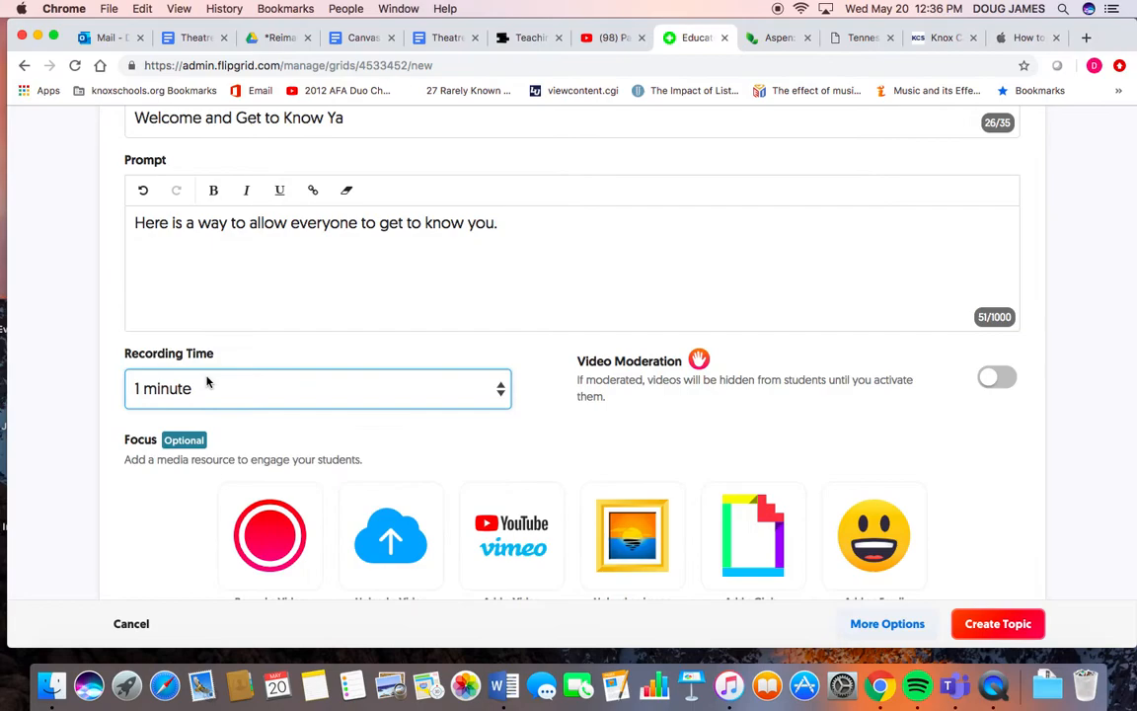
- Choose Upload a Video as the topic's focus media resource
{"action": "scroll", "coordinate": [516, 432], "scroll_direction": "down", "scroll_amount": 3}
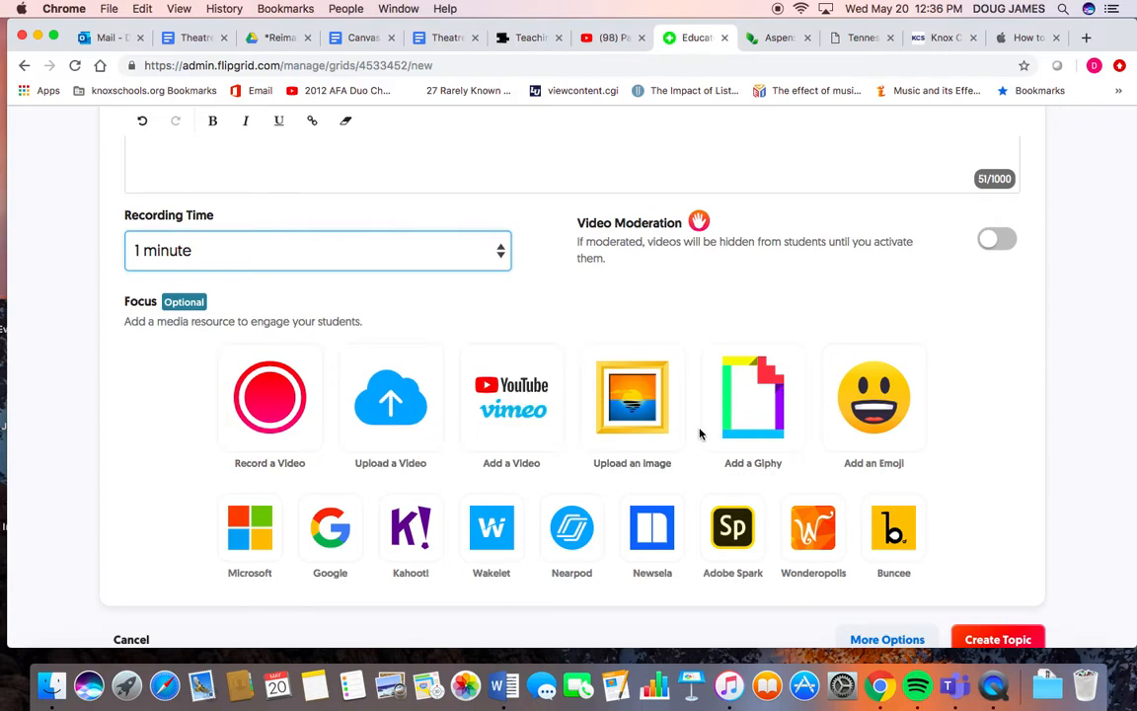
{"action": "scroll", "coordinate": [637, 419], "scroll_direction": "up", "scroll_amount": 2}
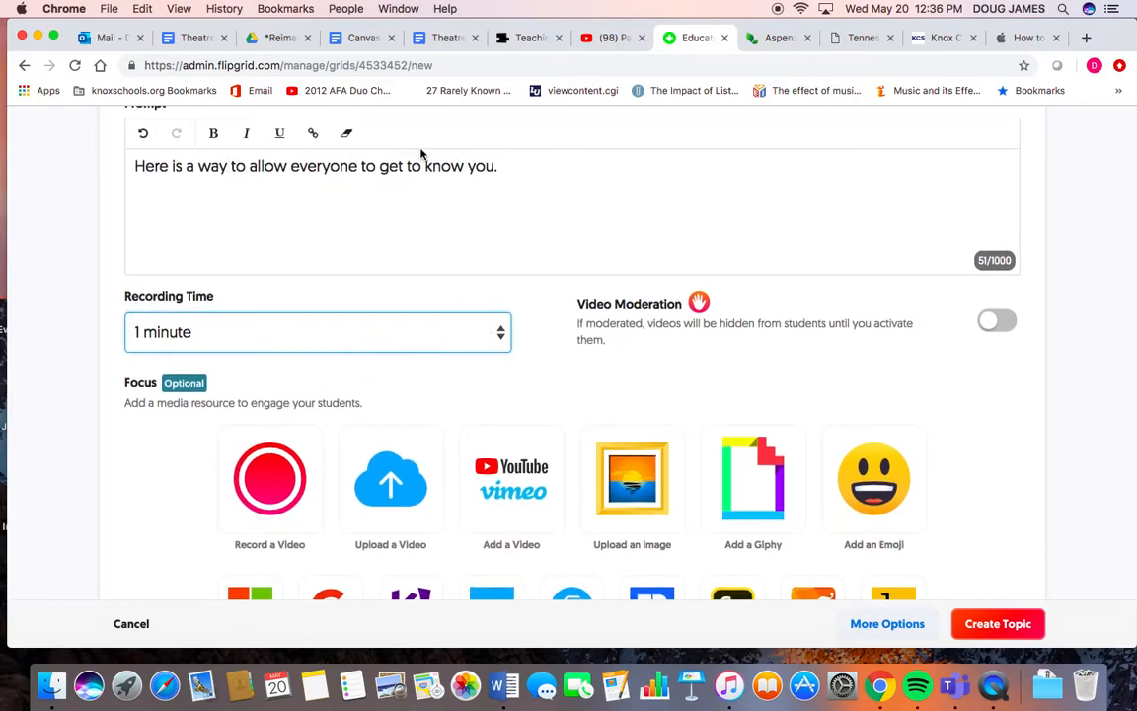
{"action": "scroll", "coordinate": [401, 204], "scroll_direction": "up", "scroll_amount": 1}
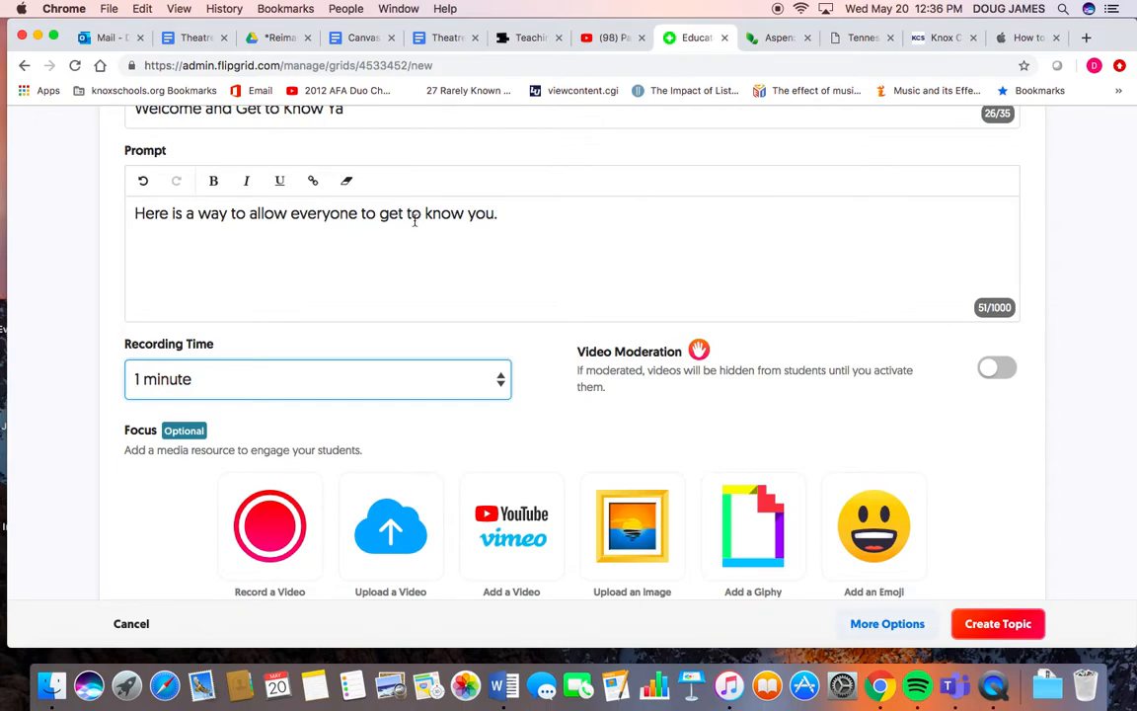
{"action": "scroll", "coordinate": [494, 242], "scroll_direction": "up", "scroll_amount": 1}
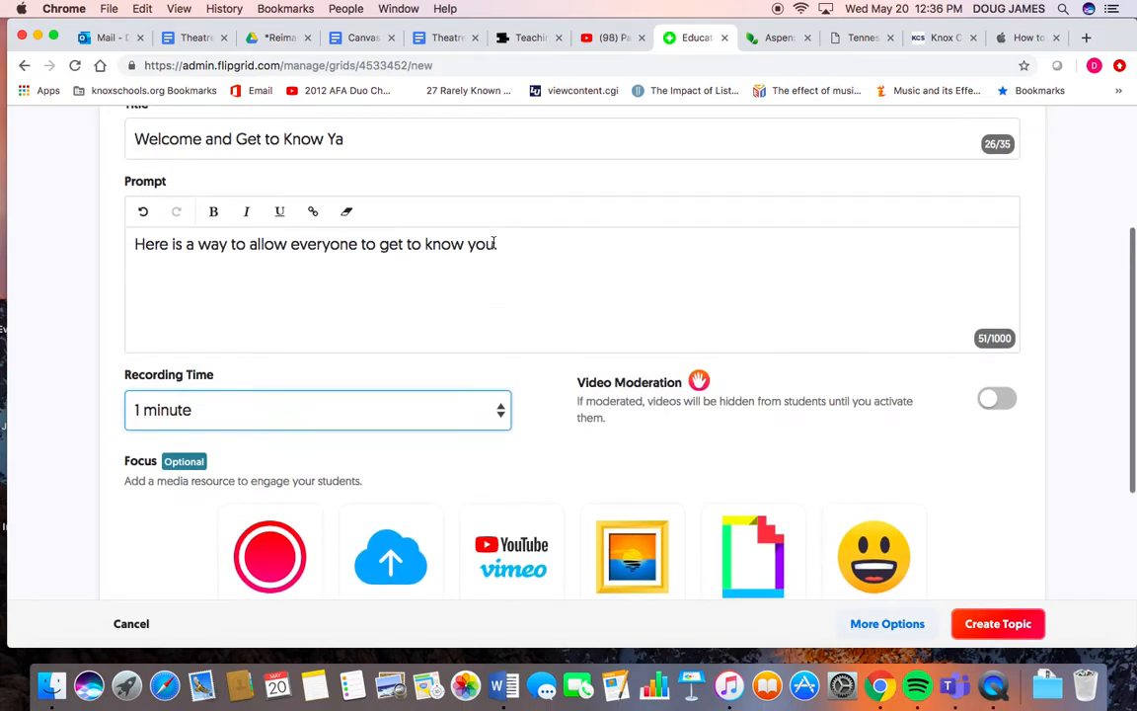
{"action": "scroll", "coordinate": [296, 325], "scroll_direction": "down", "scroll_amount": 5}
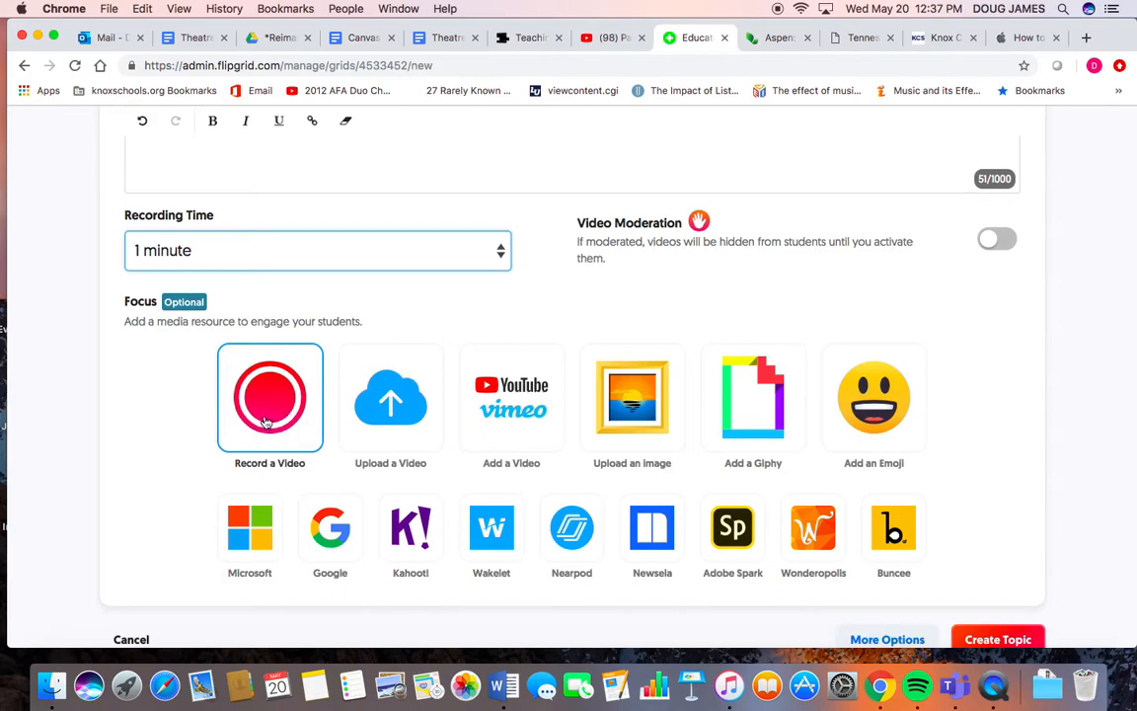
{"action": "left_click", "coordinate": [385, 415]}
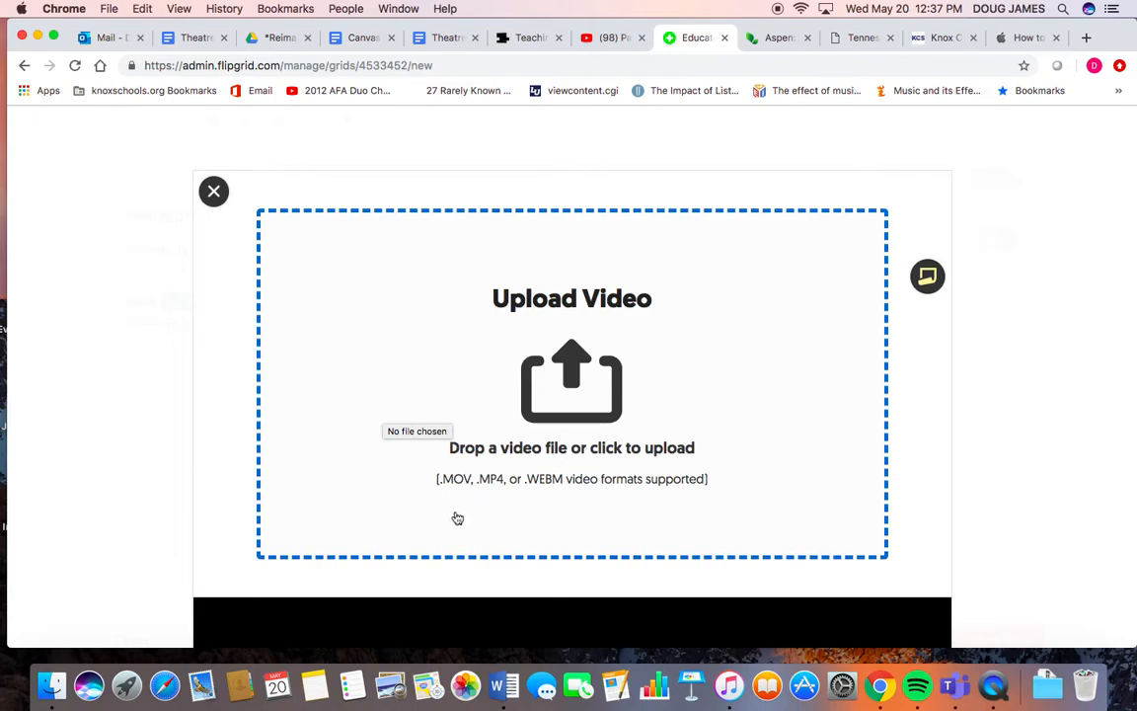
- Open Photo Booth from Launchpad
{"action": "left_click", "coordinate": [129, 691]}
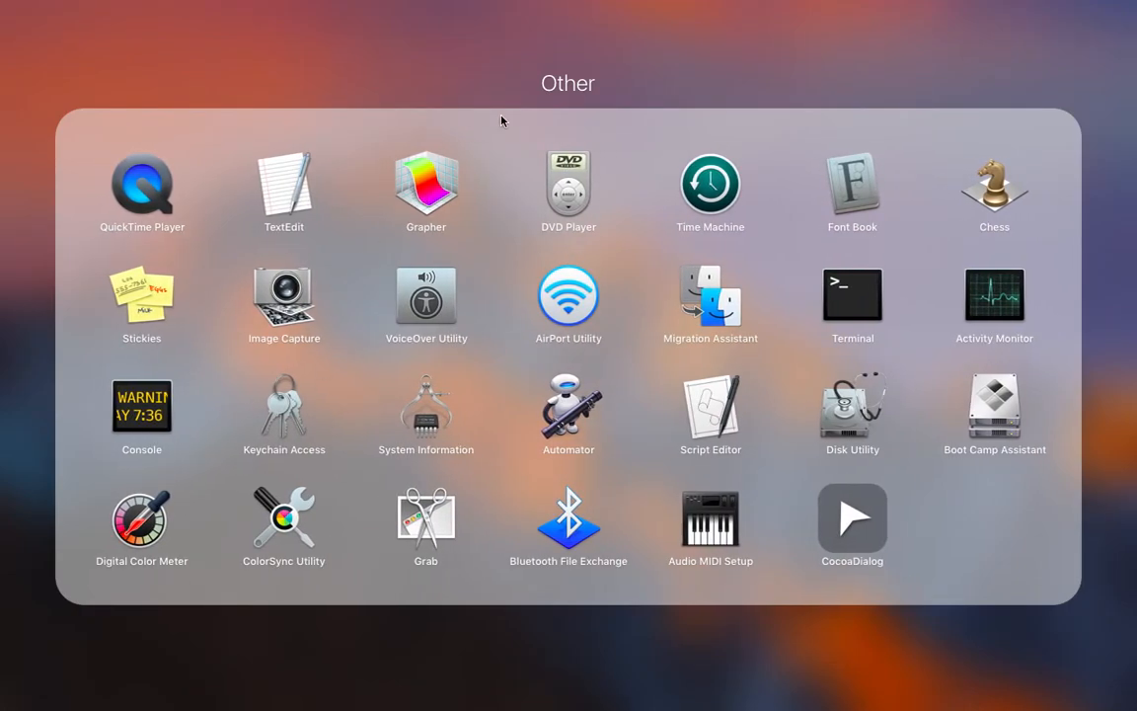
{"action": "left_click", "coordinate": [515, 102]}
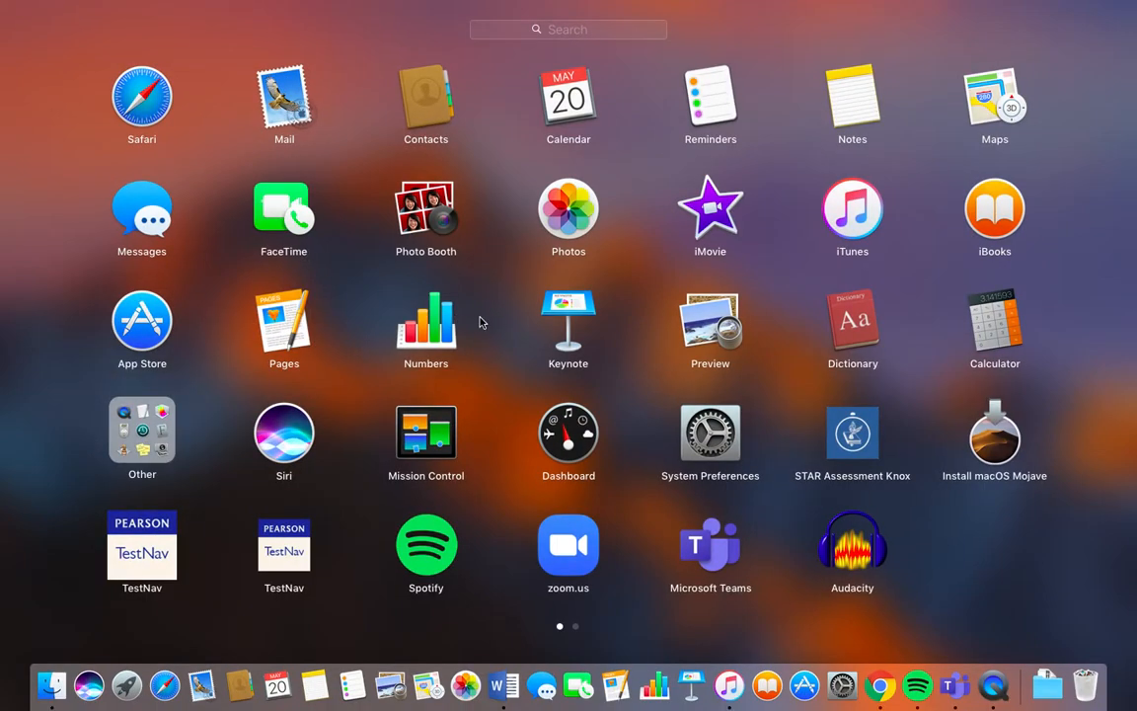
{"action": "scroll", "coordinate": [649, 461], "scroll_direction": "right", "scroll_amount": 5}
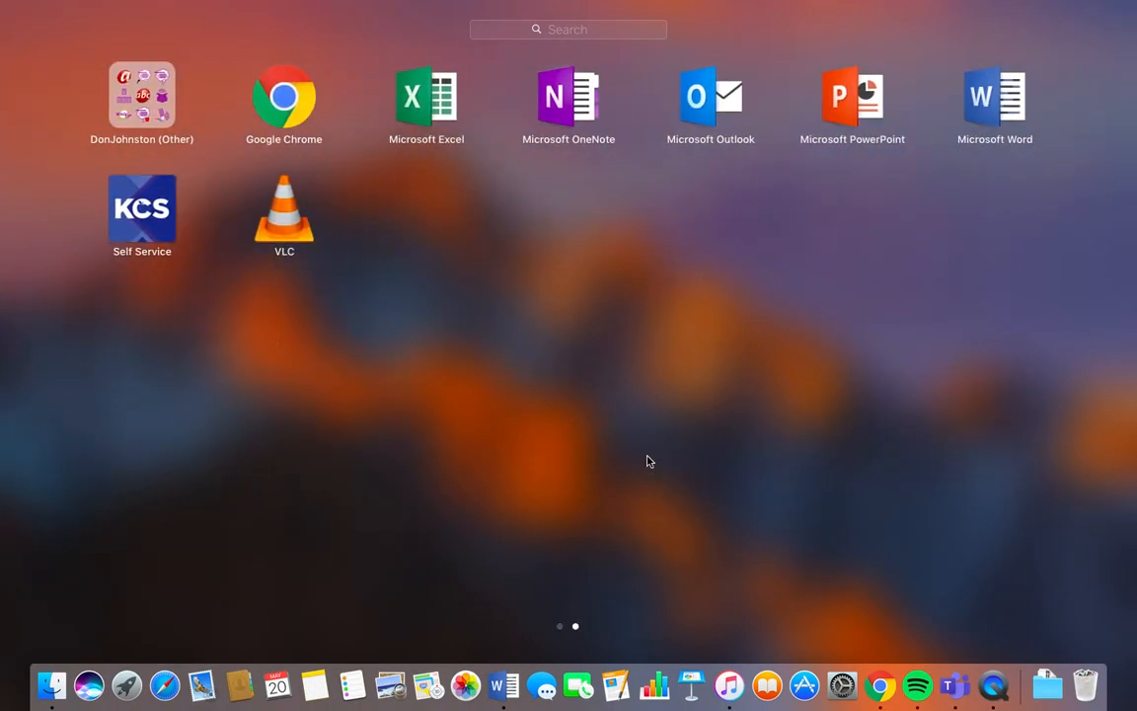
{"action": "scroll", "coordinate": [648, 461], "scroll_direction": "left", "scroll_amount": 5}
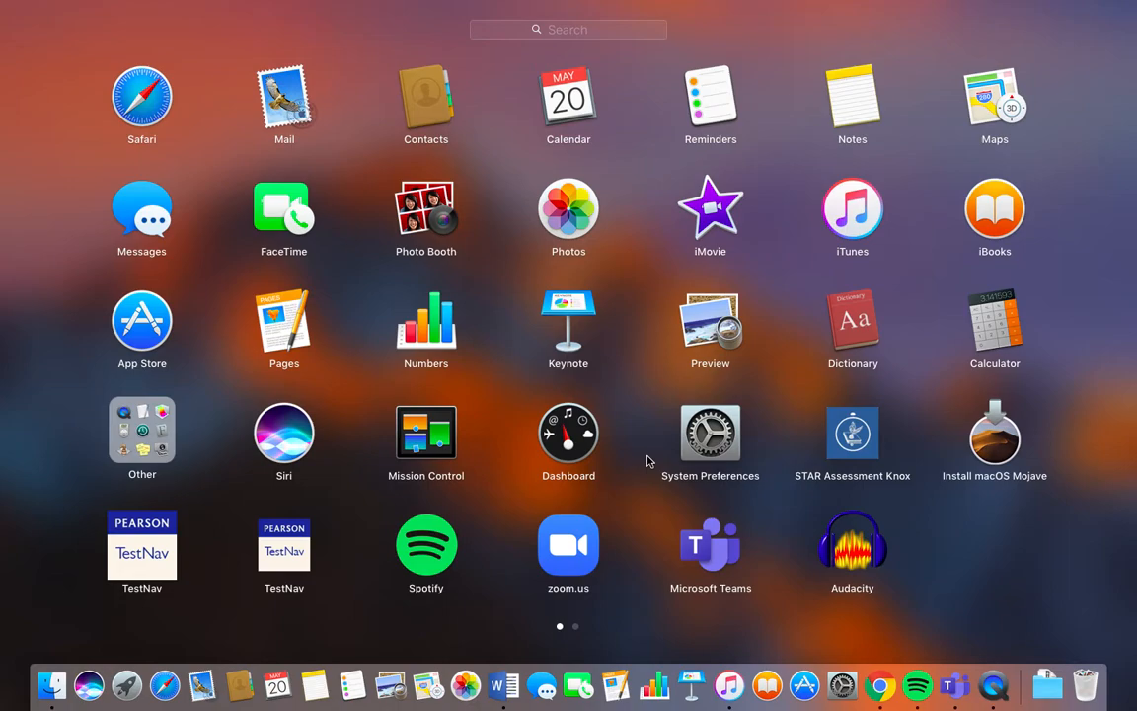
{"action": "left_click", "coordinate": [426, 209]}
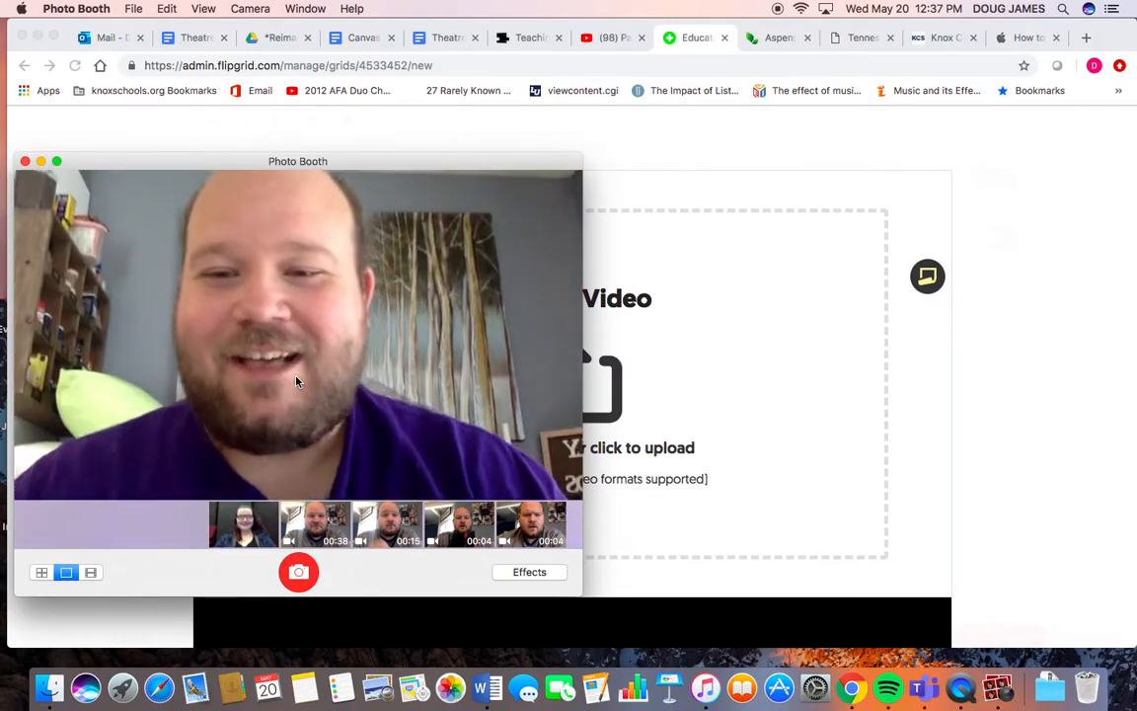
- Record a welcome video clip in Photo Booth's movie mode
{"action": "left_click", "coordinate": [91, 573]}
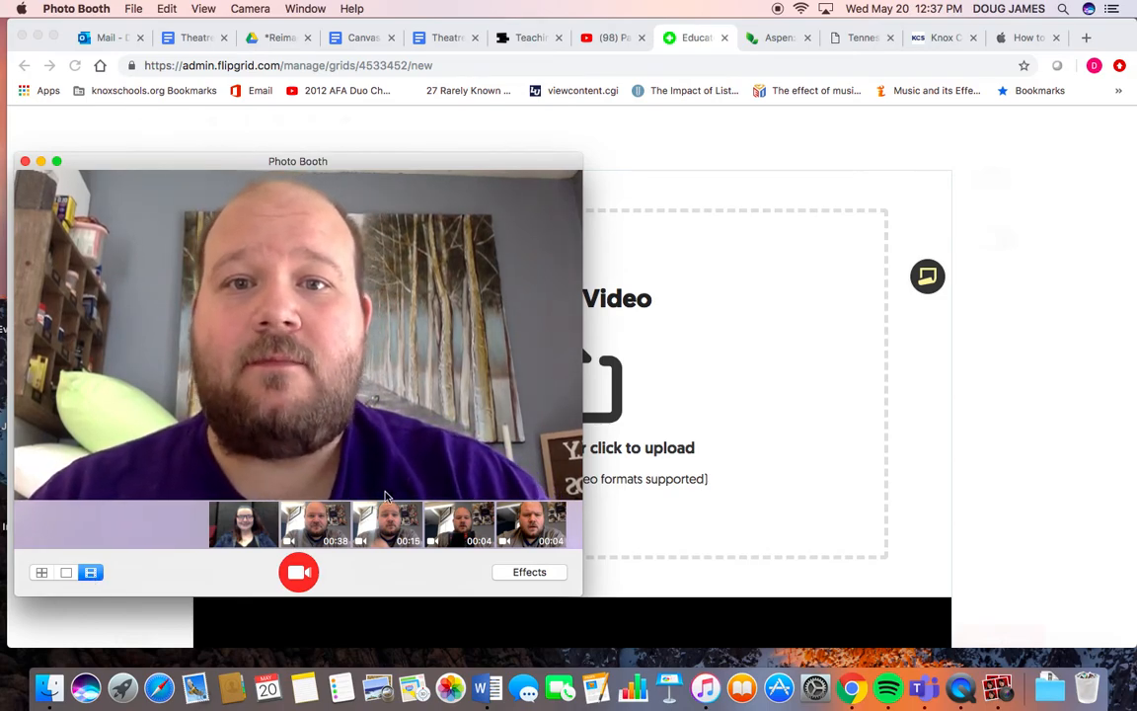
{"action": "left_click", "coordinate": [300, 574]}
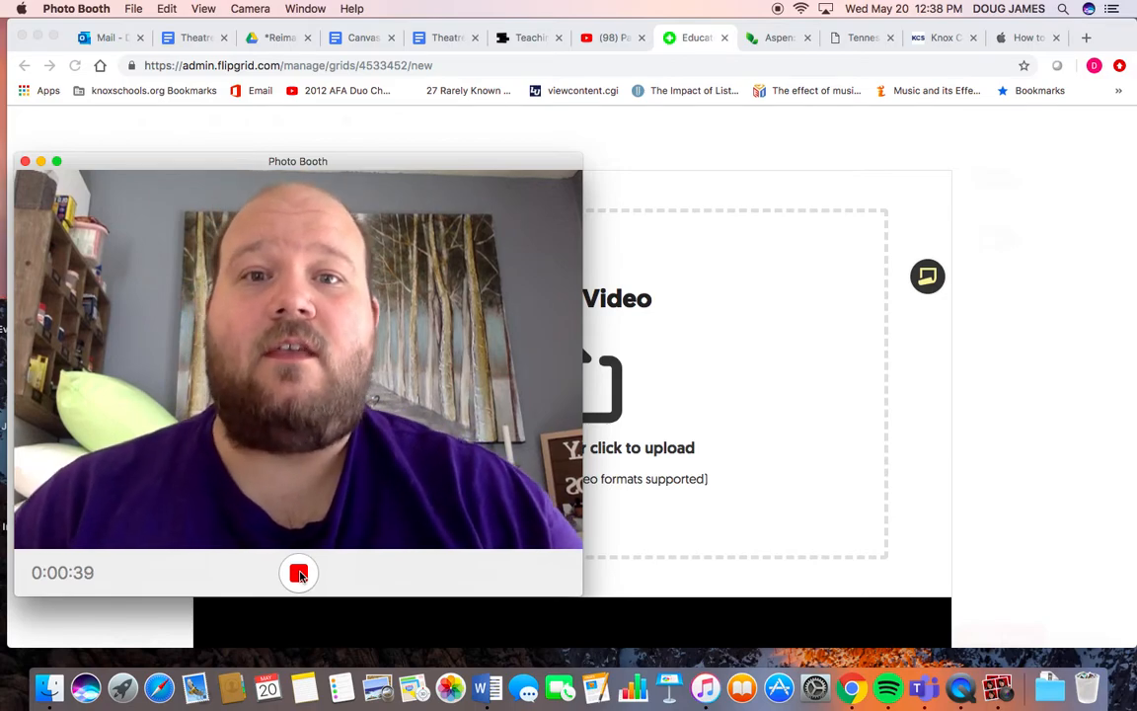
{"action": "left_click", "coordinate": [300, 574]}
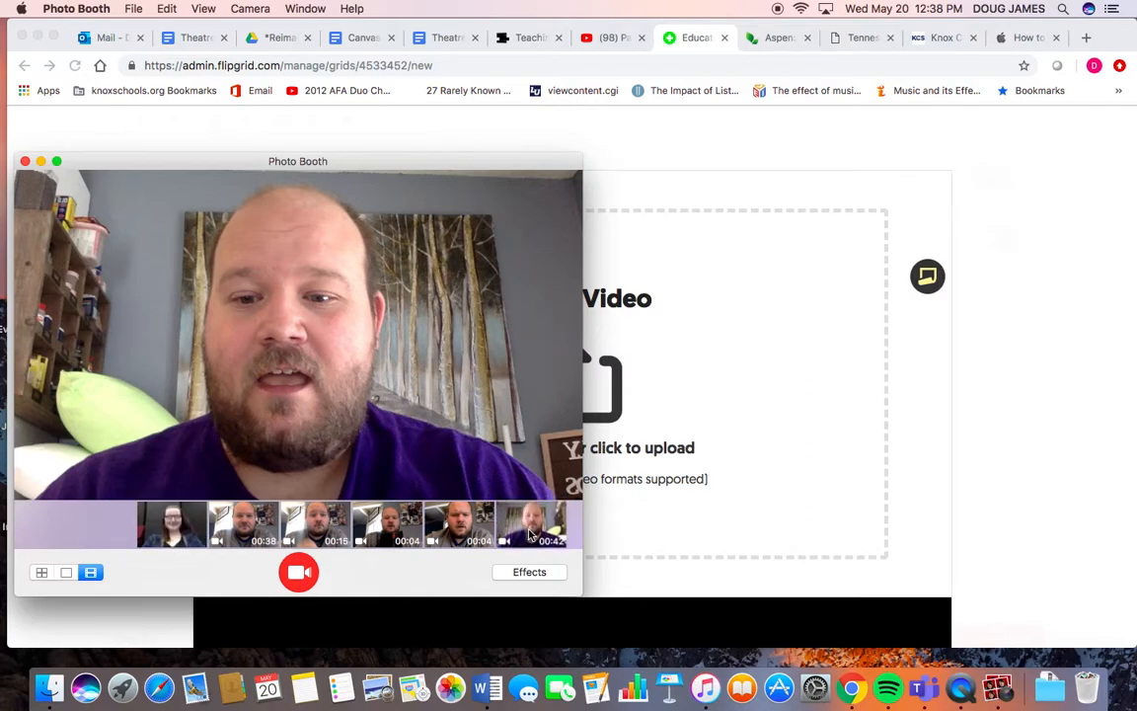
- Drag the newest recorded clip into the Flipgrid upload area and close Photo Booth
{"action": "left_click_drag", "start_coordinate": [534, 533], "coordinate": [637, 421]}
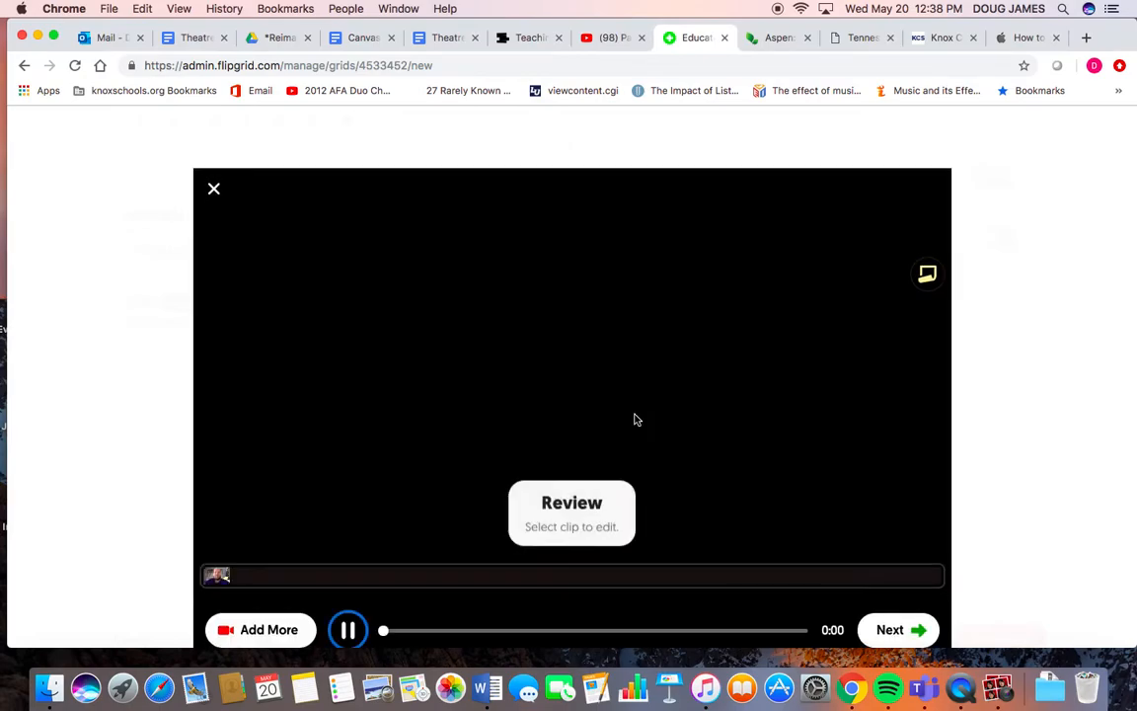
{"action": "key", "text": "ctrl+Up"}
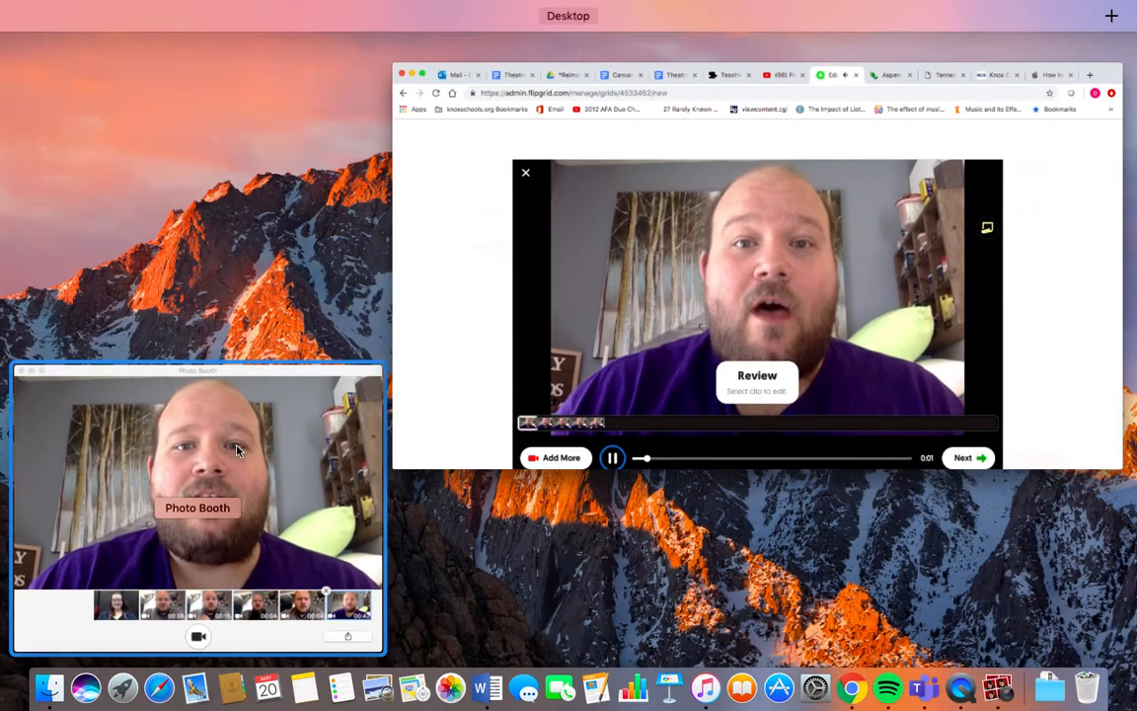
{"action": "left_click", "coordinate": [213, 400]}
{"action": "left_click", "coordinate": [24, 161]}
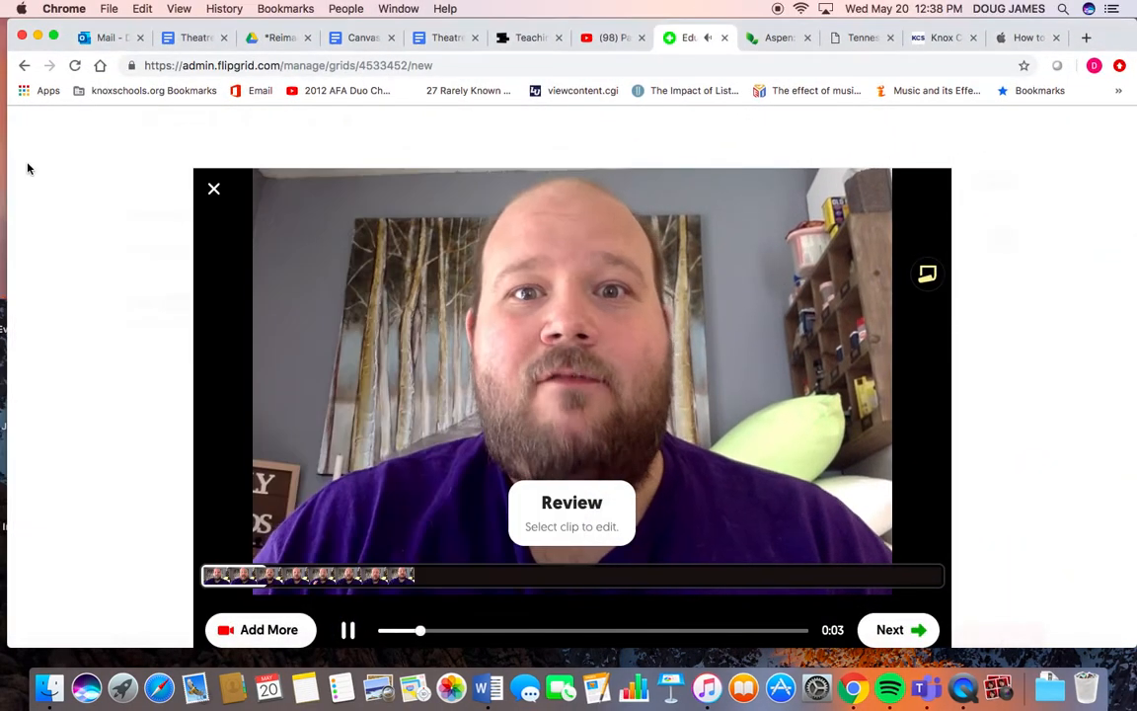
- Review the uploaded clip and continue to the selfie step
{"action": "left_click", "coordinate": [360, 635]}
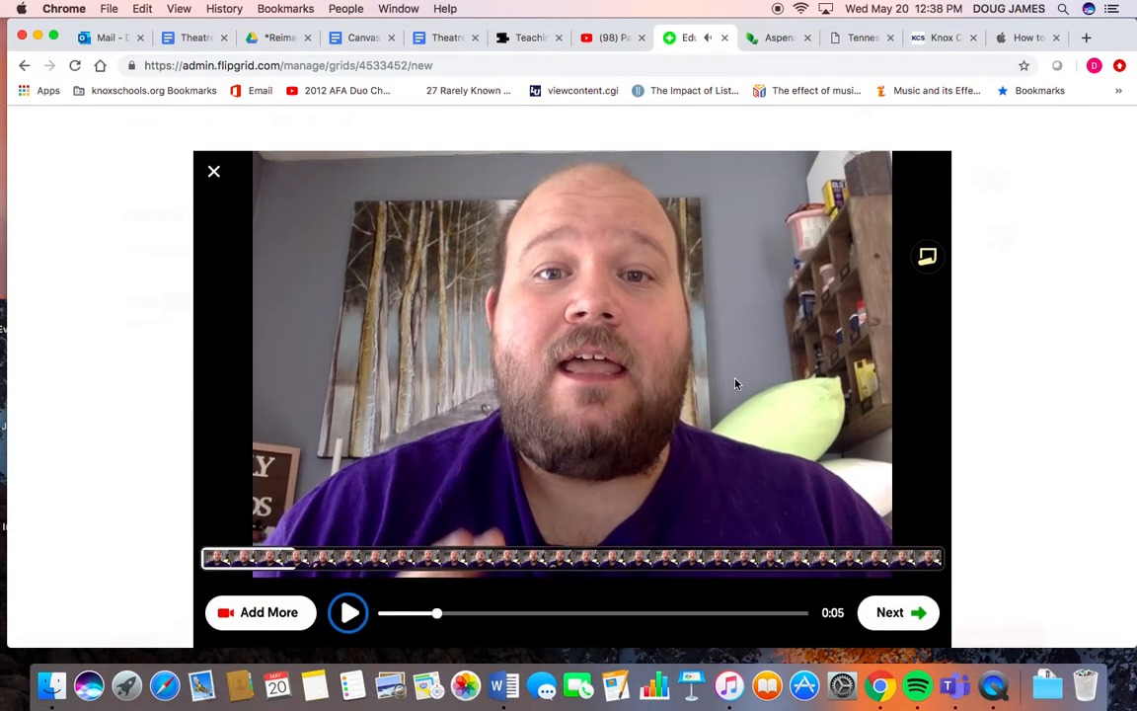
{"action": "left_click", "coordinate": [891, 614]}
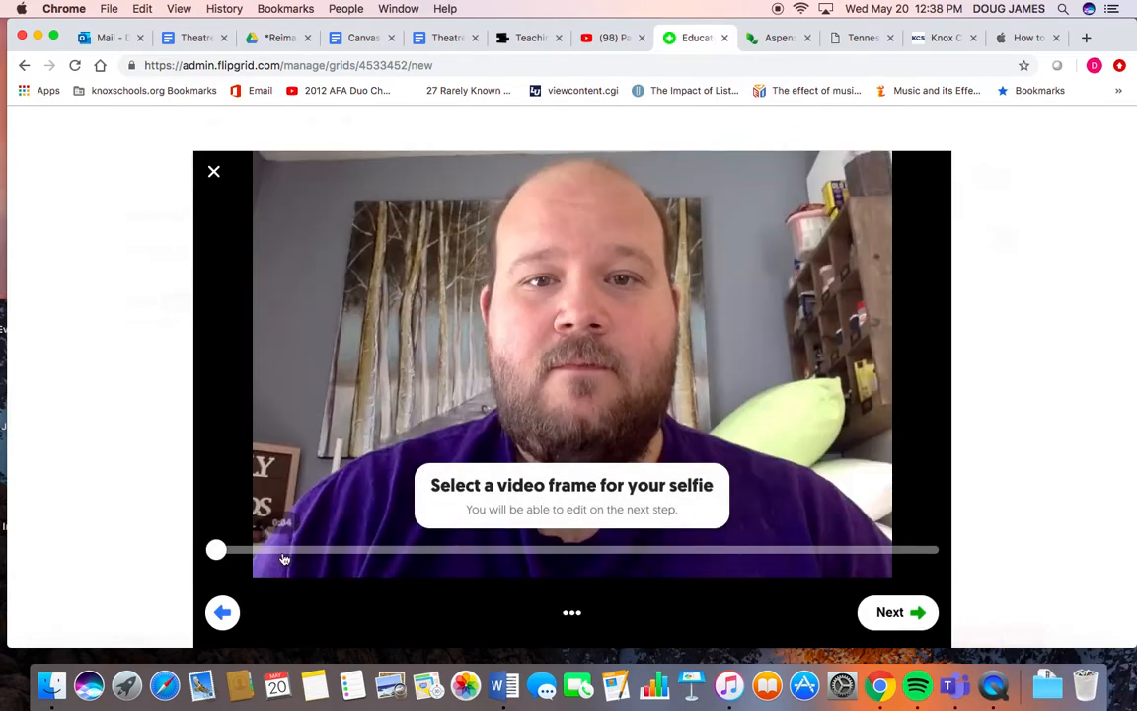
- Pick a video frame about two-thirds into the clip as the selfie and continue
{"action": "left_click_drag", "start_coordinate": [219, 550], "coordinate": [671, 556]}
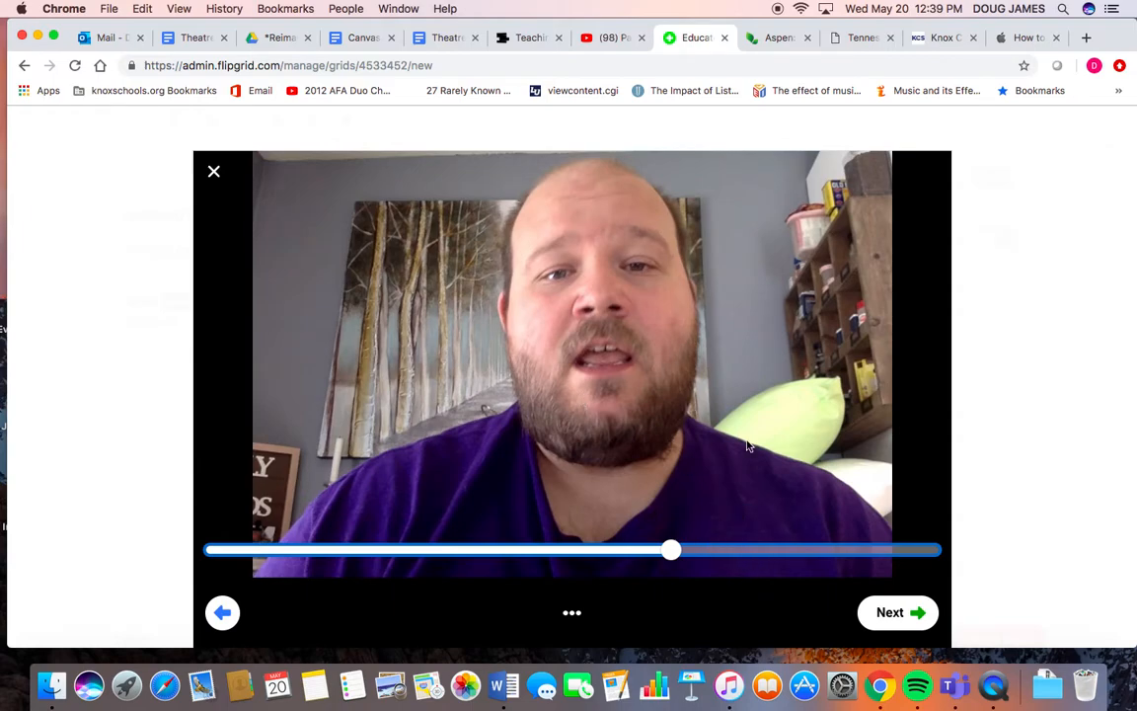
{"action": "left_click", "coordinate": [892, 612]}
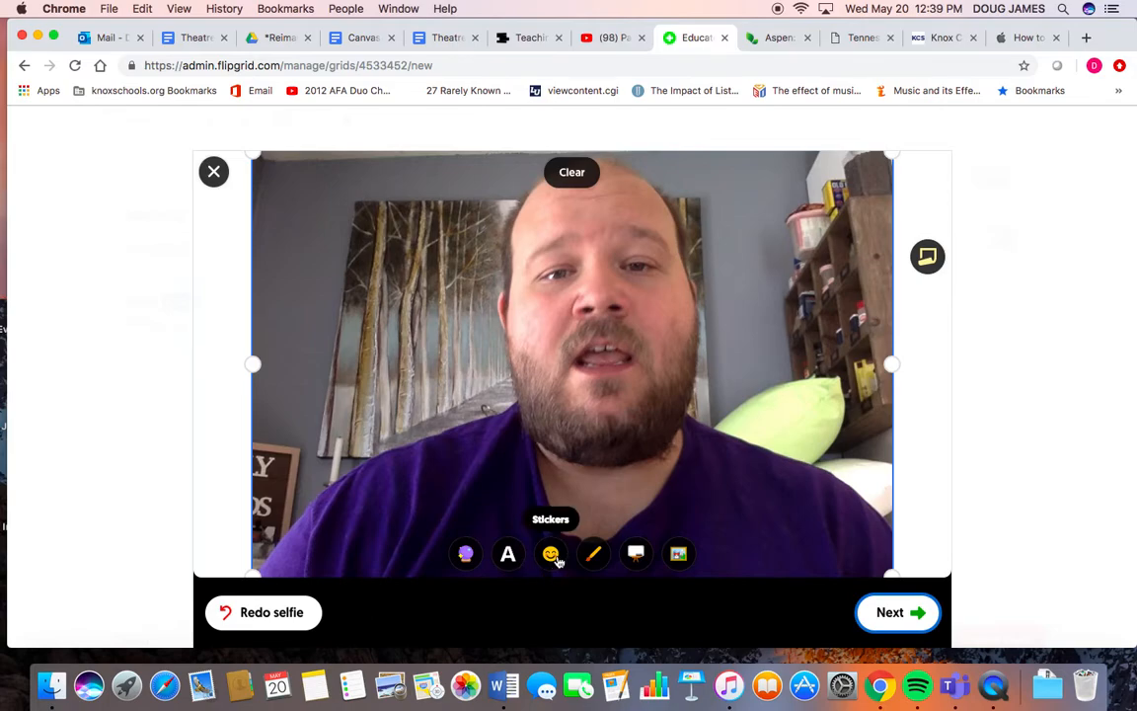
- Add a star-struck emoji sticker to the selfie, enlarge it and move it to the upper-left corner
{"action": "left_click", "coordinate": [553, 556]}
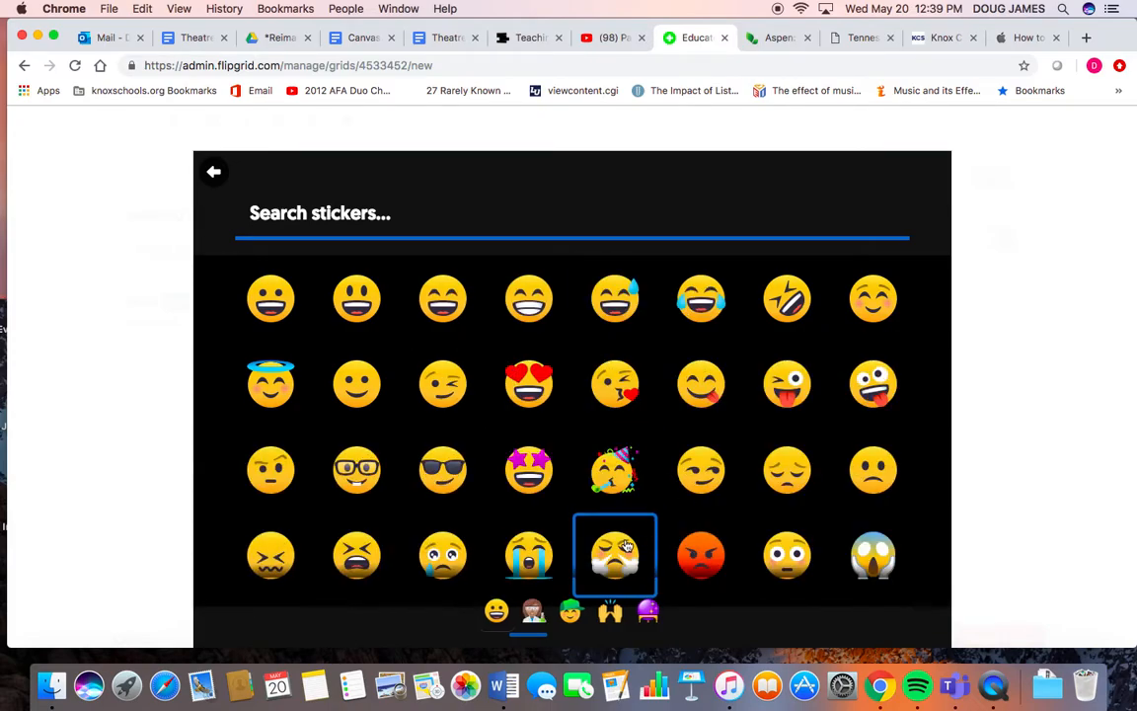
{"action": "left_click", "coordinate": [531, 471]}
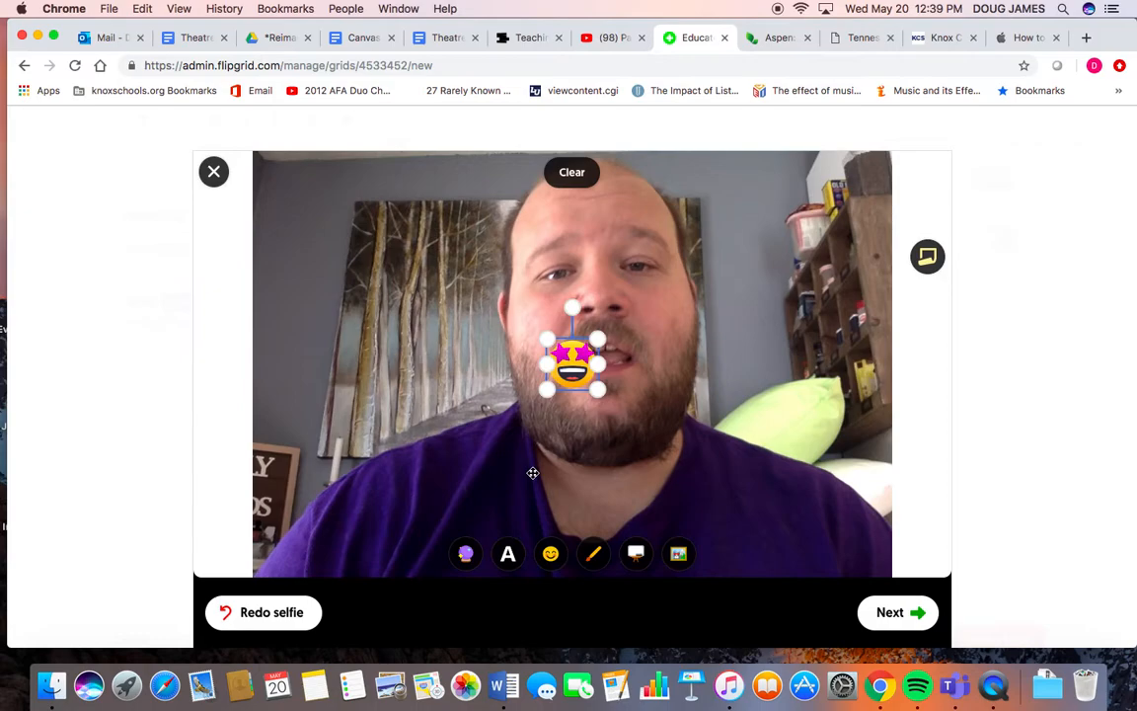
{"action": "left_click_drag", "start_coordinate": [598, 339], "coordinate": [679, 258]}
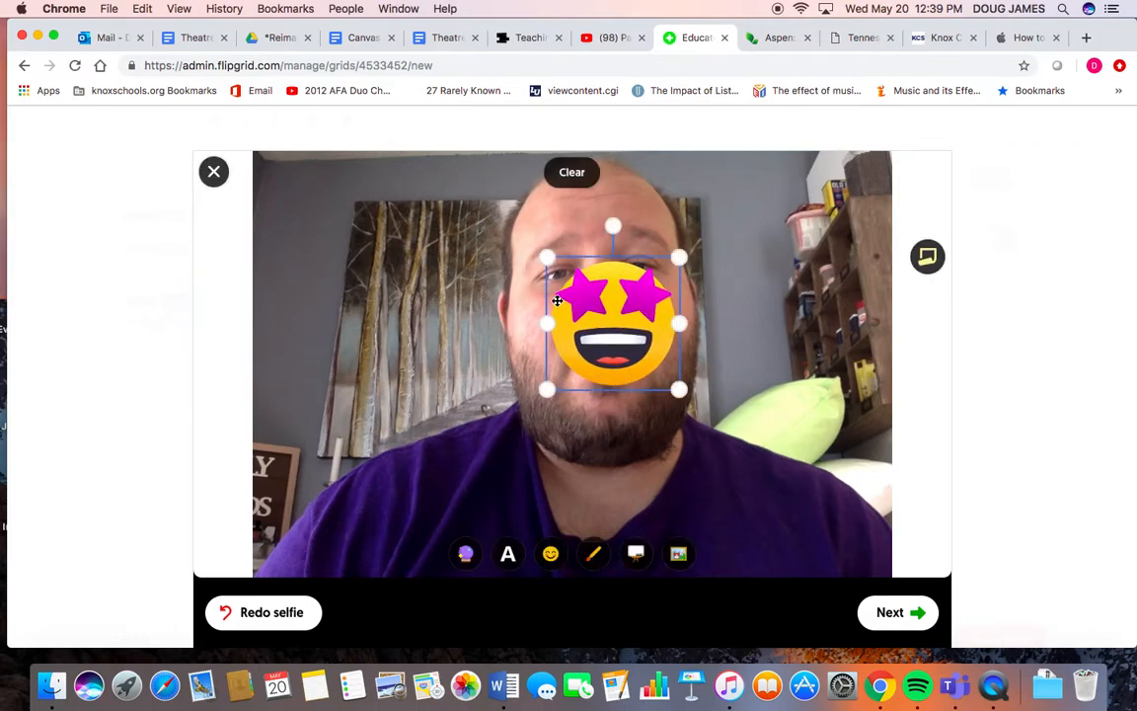
{"action": "left_click_drag", "start_coordinate": [545, 258], "coordinate": [500, 231]}
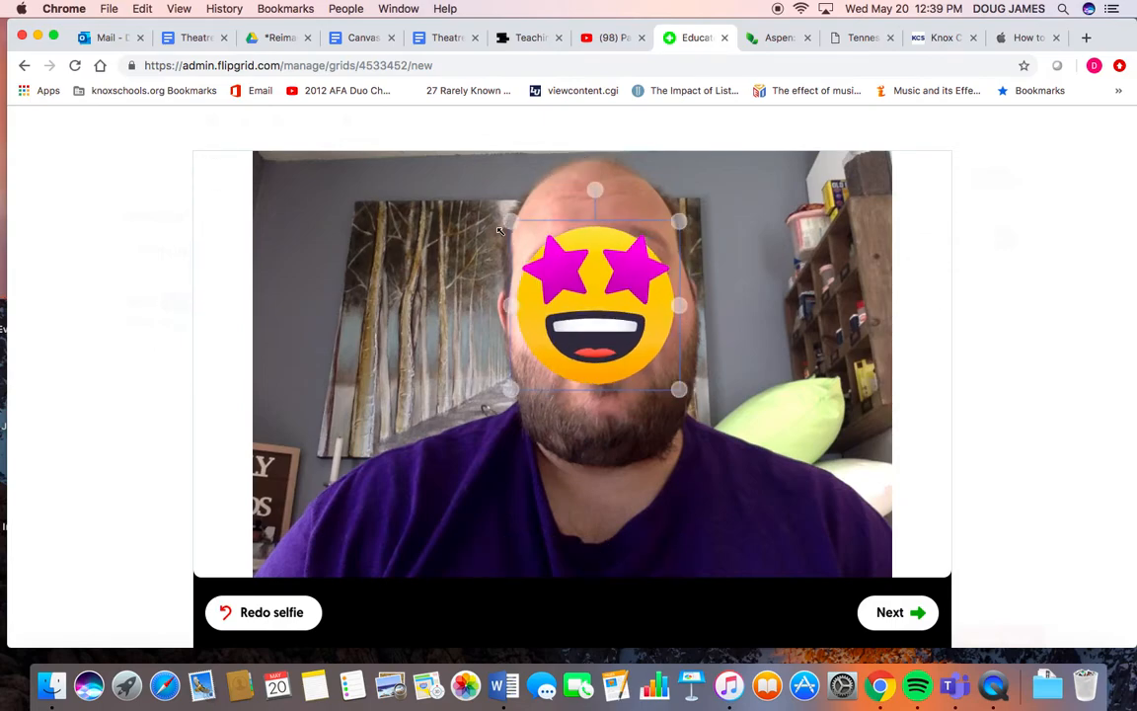
{"action": "left_click_drag", "start_coordinate": [565, 287], "coordinate": [318, 243]}
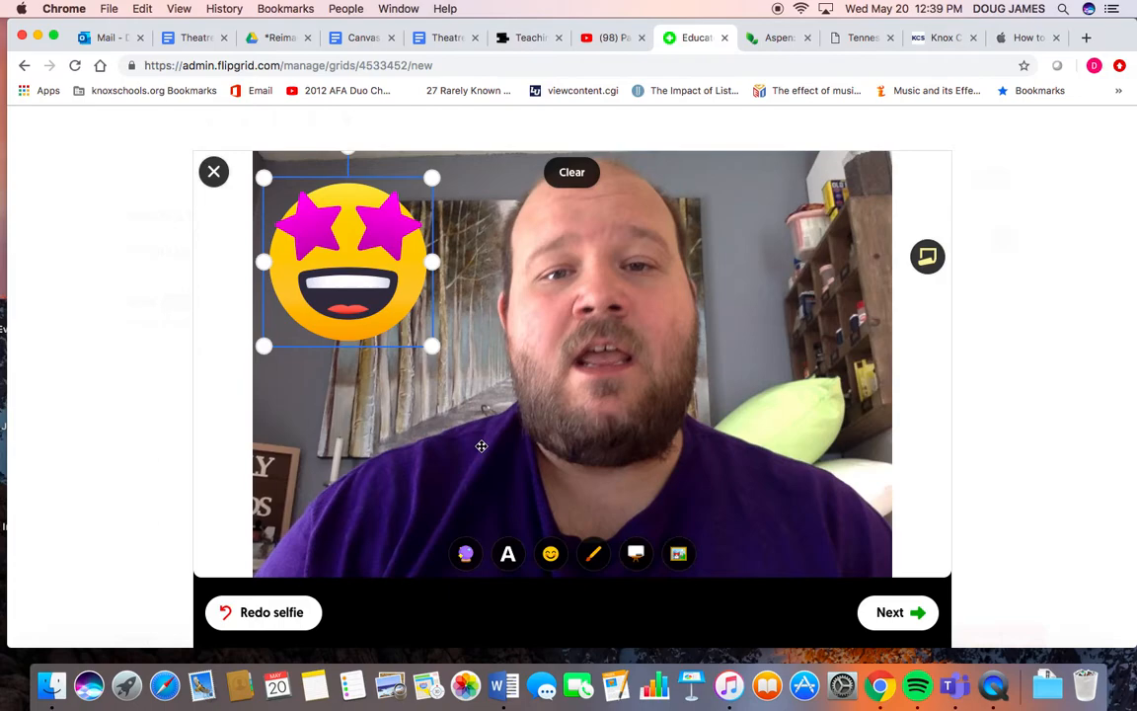
{"action": "left_click", "coordinate": [509, 559]}
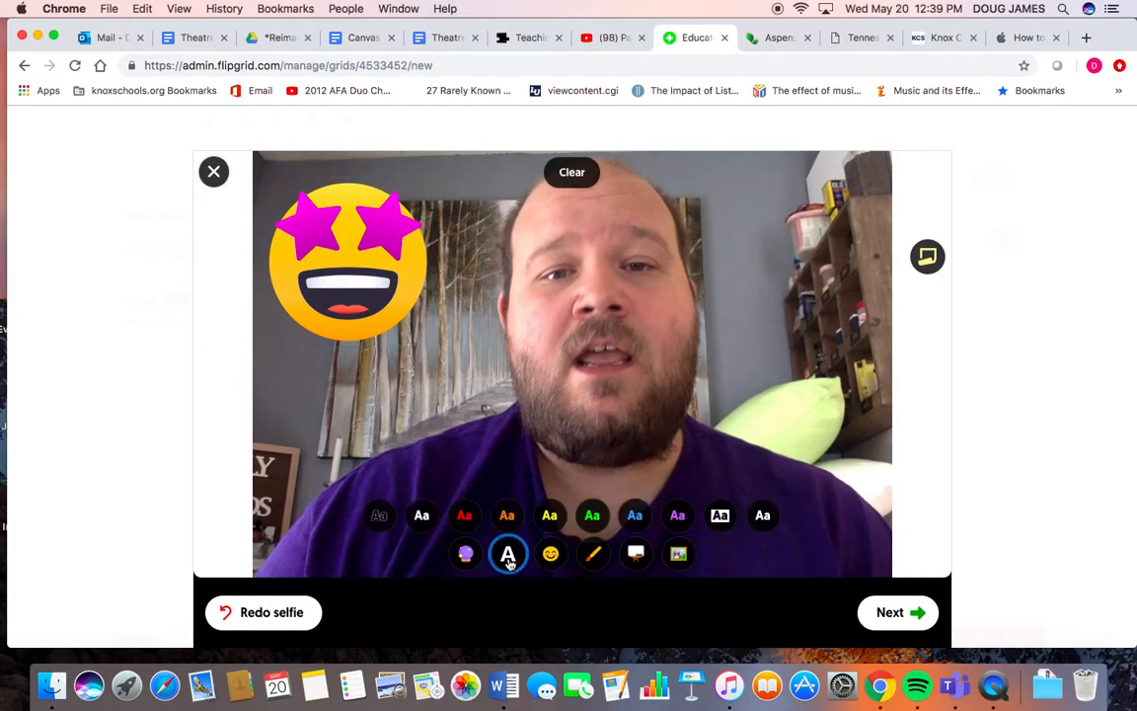
{"action": "left_click", "coordinate": [463, 515]}
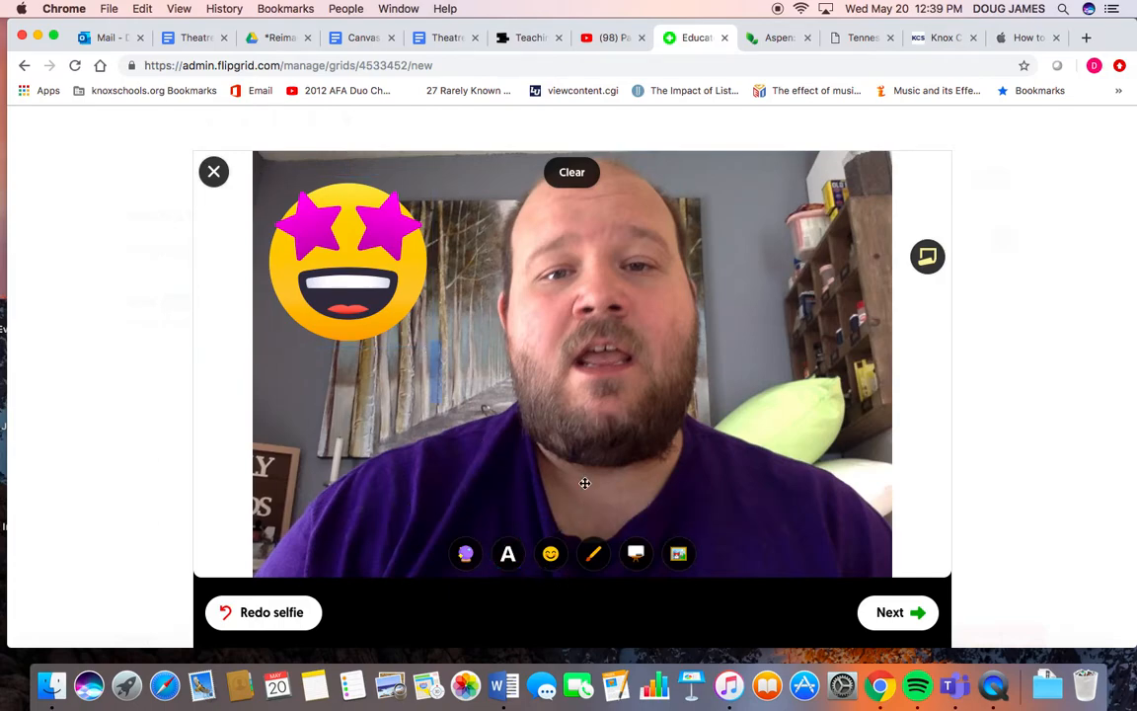
{"action": "left_click", "coordinate": [558, 436]}
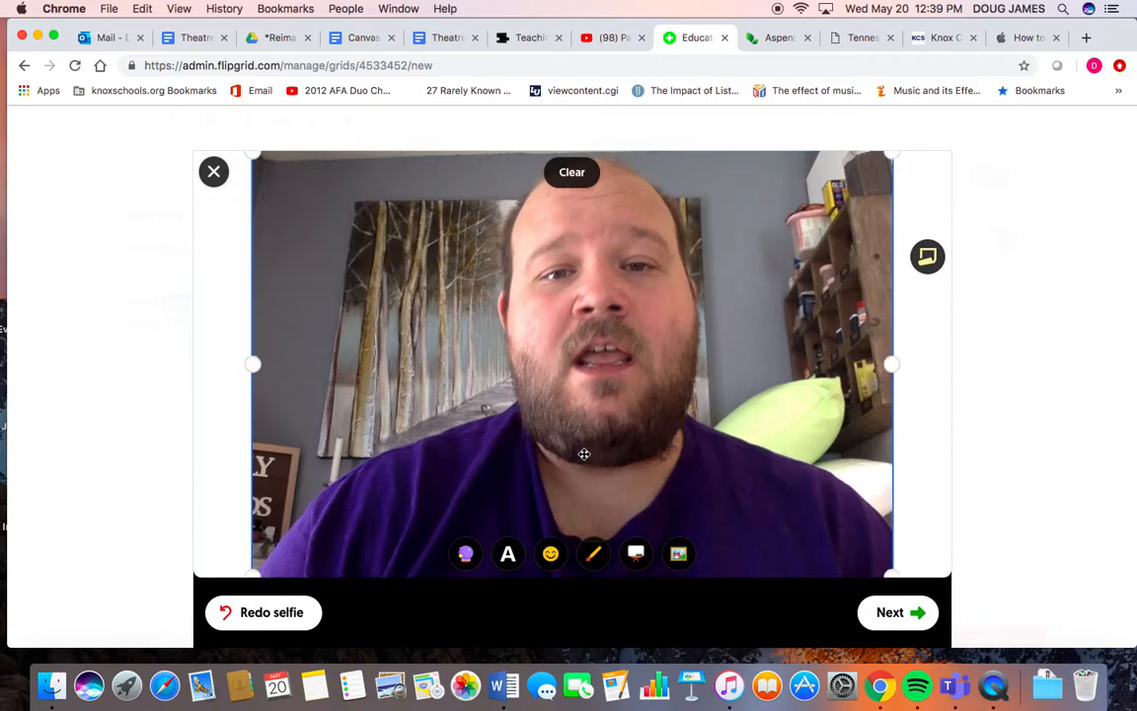
- Finish the selfie and complete the topic video
{"action": "left_click", "coordinate": [888, 613]}
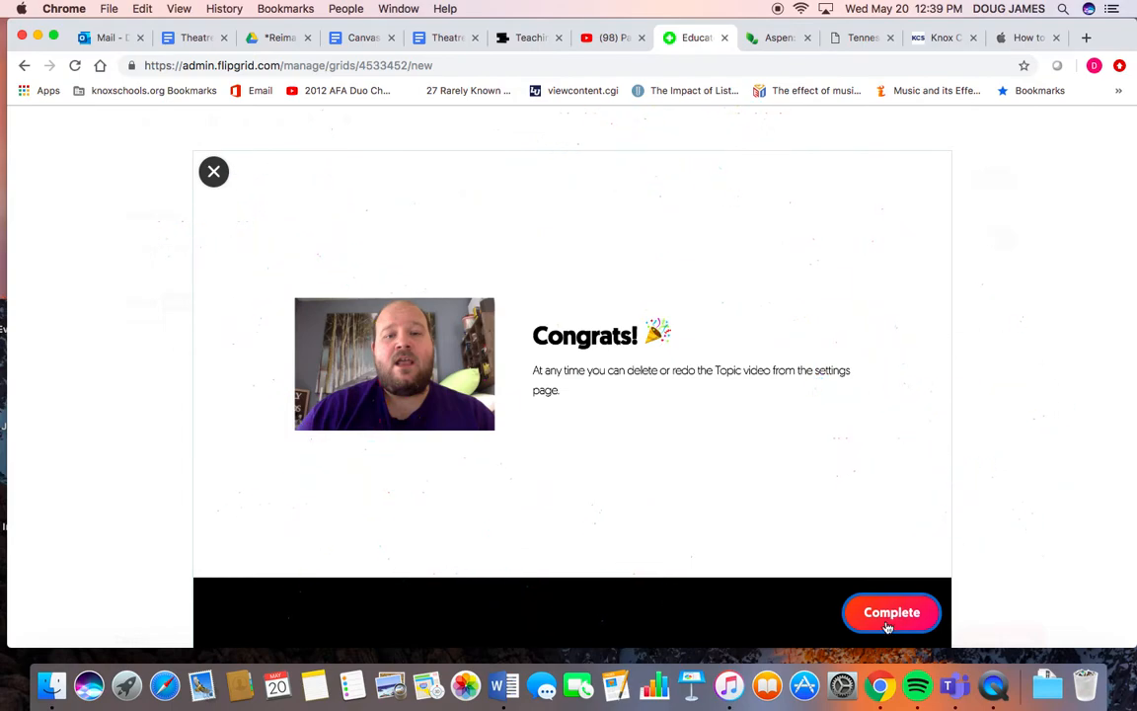
{"action": "left_click", "coordinate": [887, 626]}
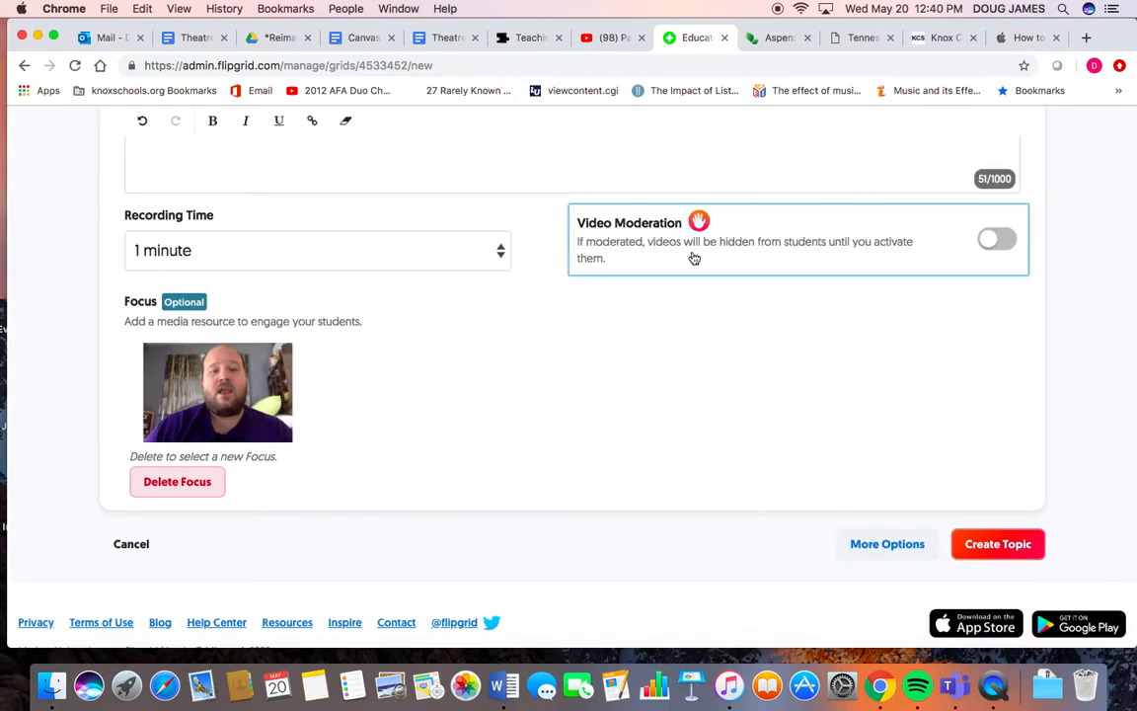
- Create the Welcome and Get to Know Ya topic and close the share dialog
{"action": "left_click", "coordinate": [985, 545]}
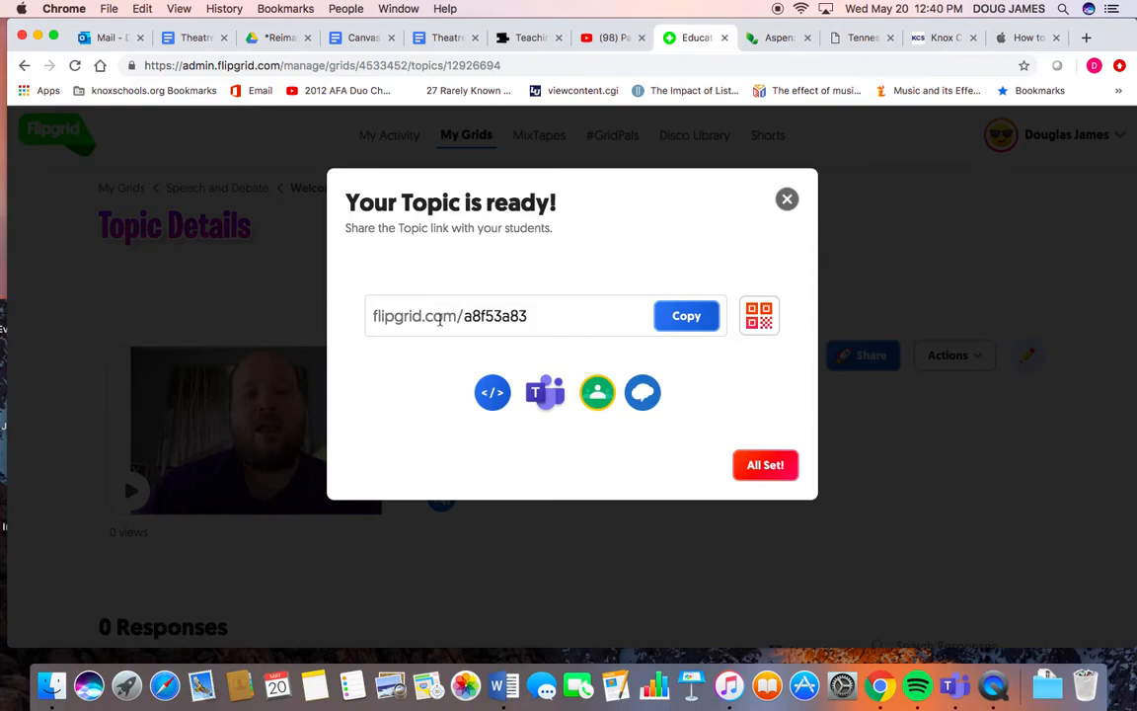
{"action": "left_click", "coordinate": [750, 463]}
{"action": "scroll", "coordinate": [751, 478], "scroll_direction": "down", "scroll_amount": 3}
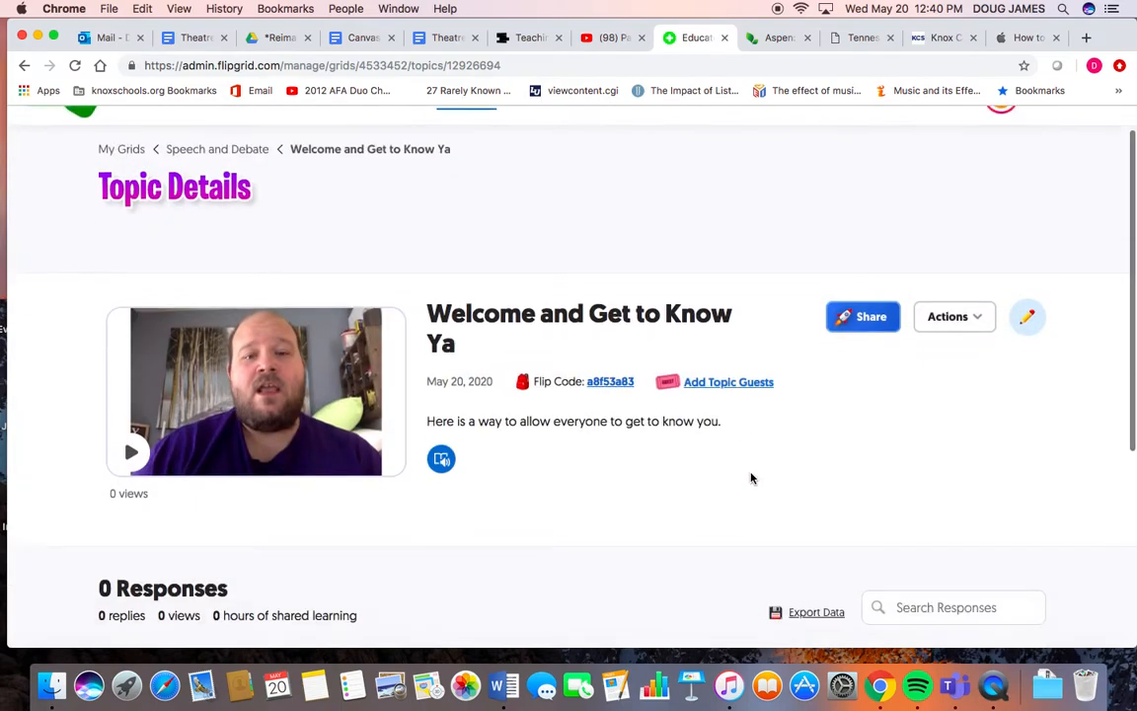
- Open flipgrid.com in a new browser tab
{"action": "scroll", "coordinate": [751, 478], "scroll_direction": "up", "scroll_amount": 1}
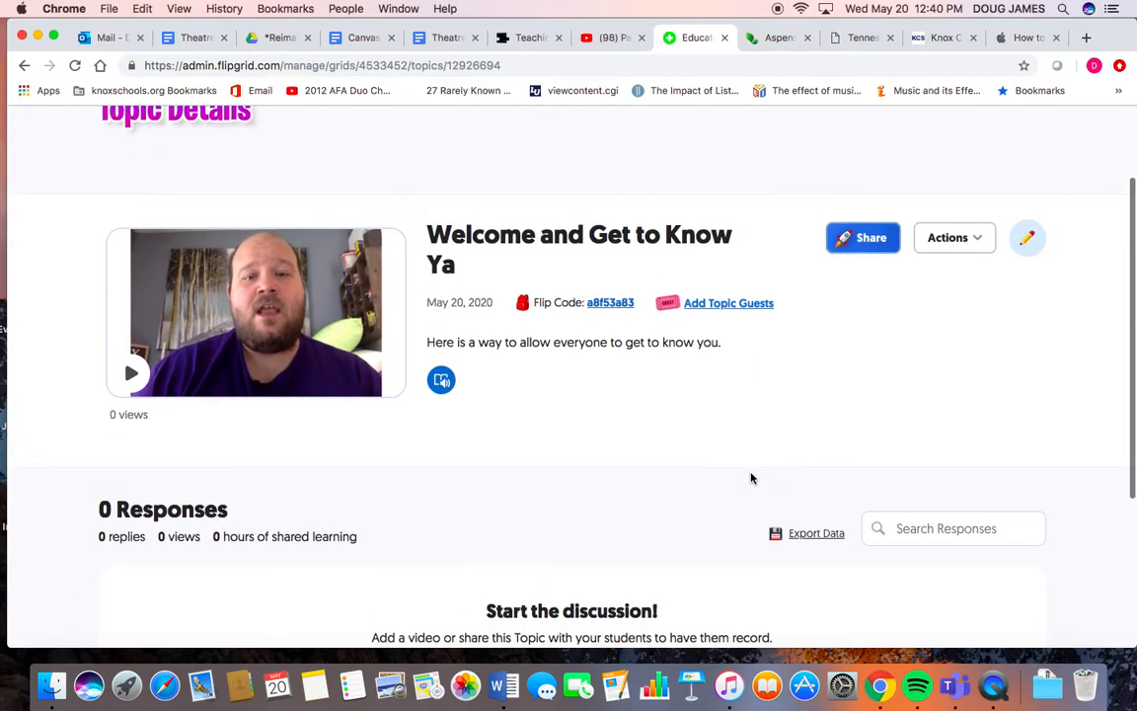
{"action": "scroll", "coordinate": [750, 478], "scroll_direction": "down", "scroll_amount": 2}
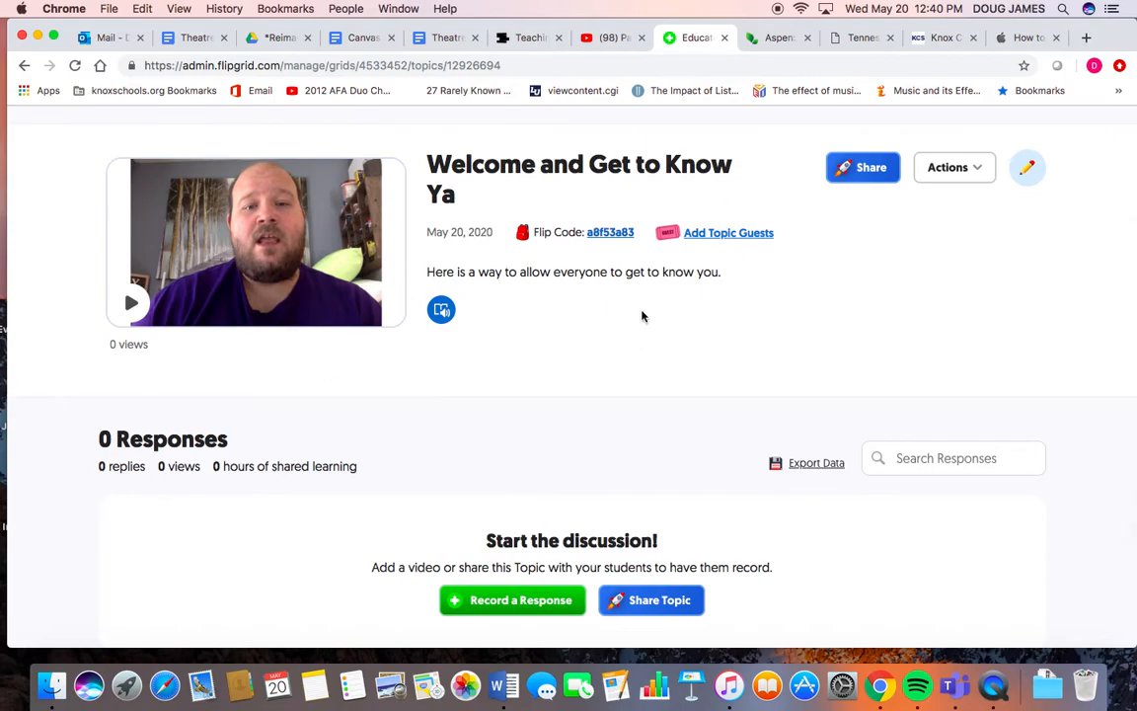
{"action": "scroll", "coordinate": [559, 400], "scroll_direction": "down", "scroll_amount": 2}
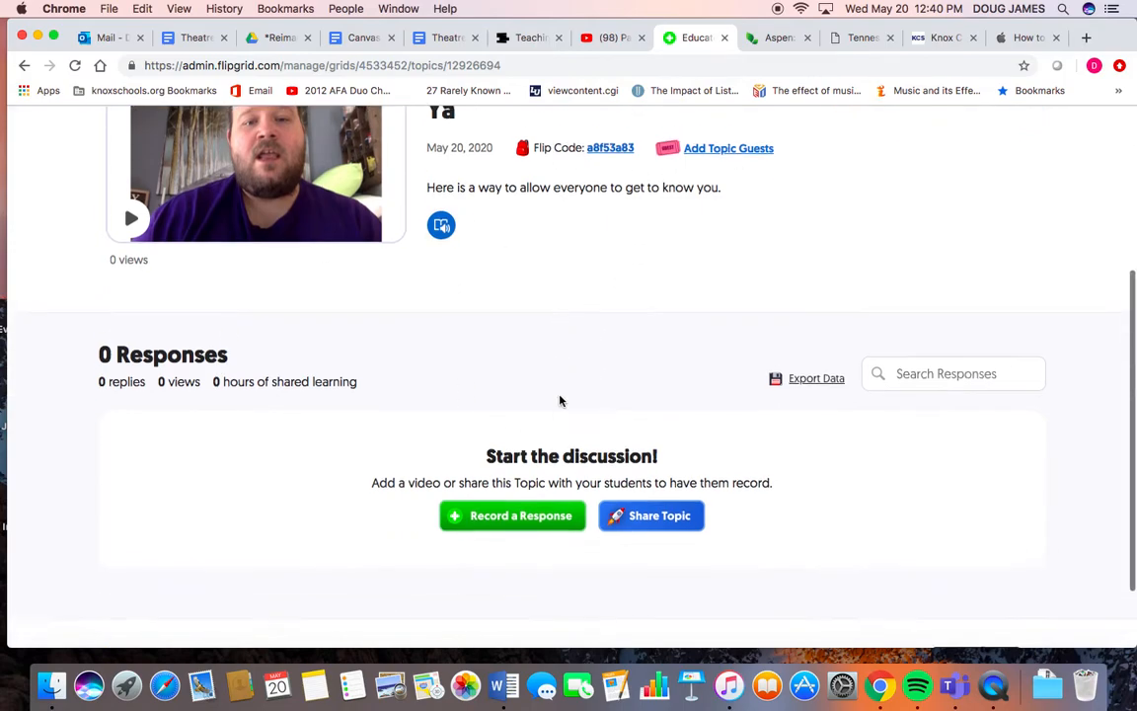
{"action": "scroll", "coordinate": [559, 400], "scroll_direction": "up", "scroll_amount": 4}
{"action": "scroll", "coordinate": [559, 400], "scroll_direction": "down", "scroll_amount": 2}
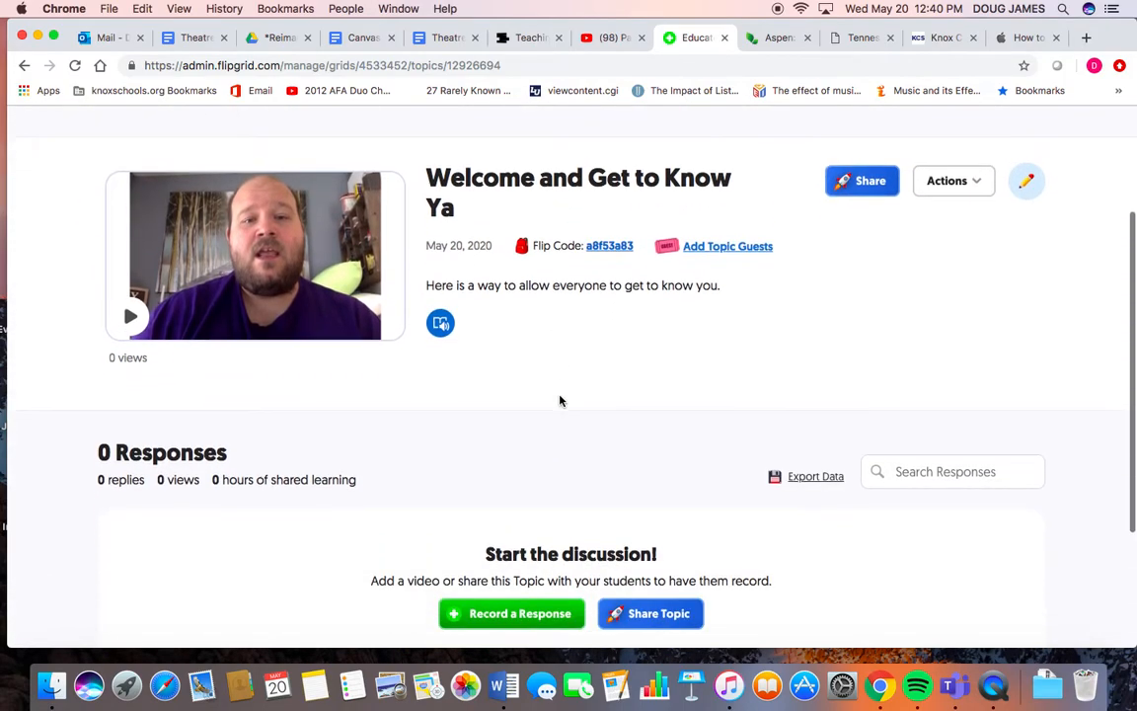
{"action": "scroll", "coordinate": [559, 400], "scroll_direction": "up", "scroll_amount": 1}
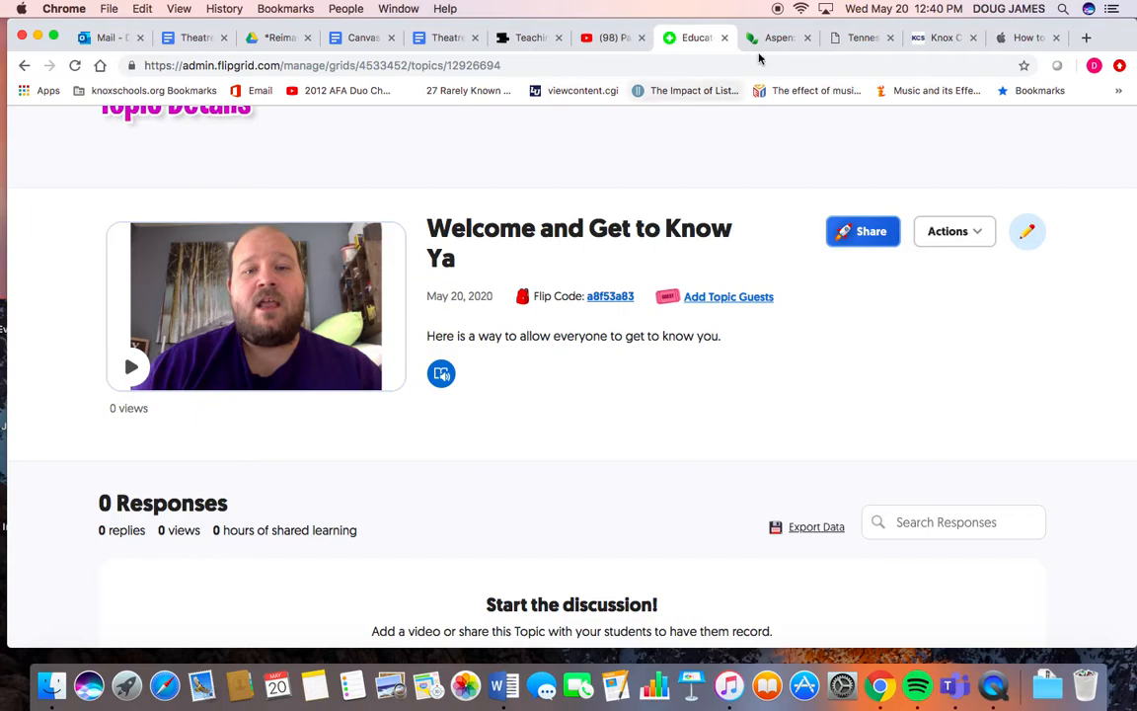
{"action": "left_click", "coordinate": [1088, 38]}
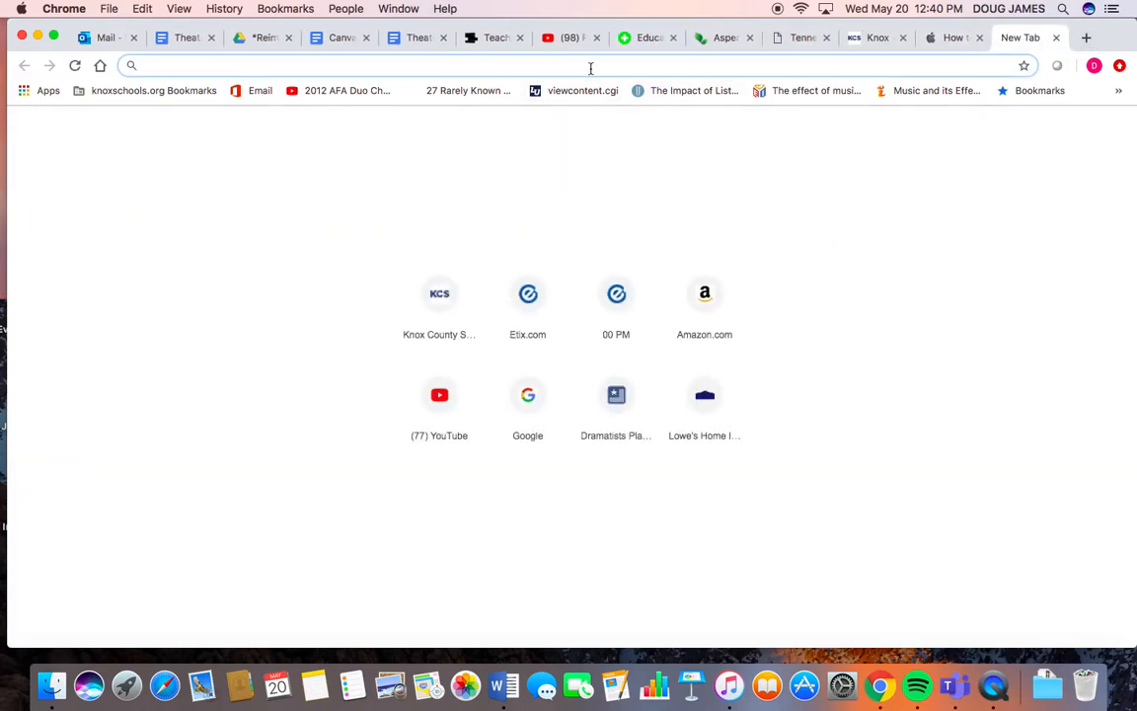
{"action": "type", "text": "flipgrid"}
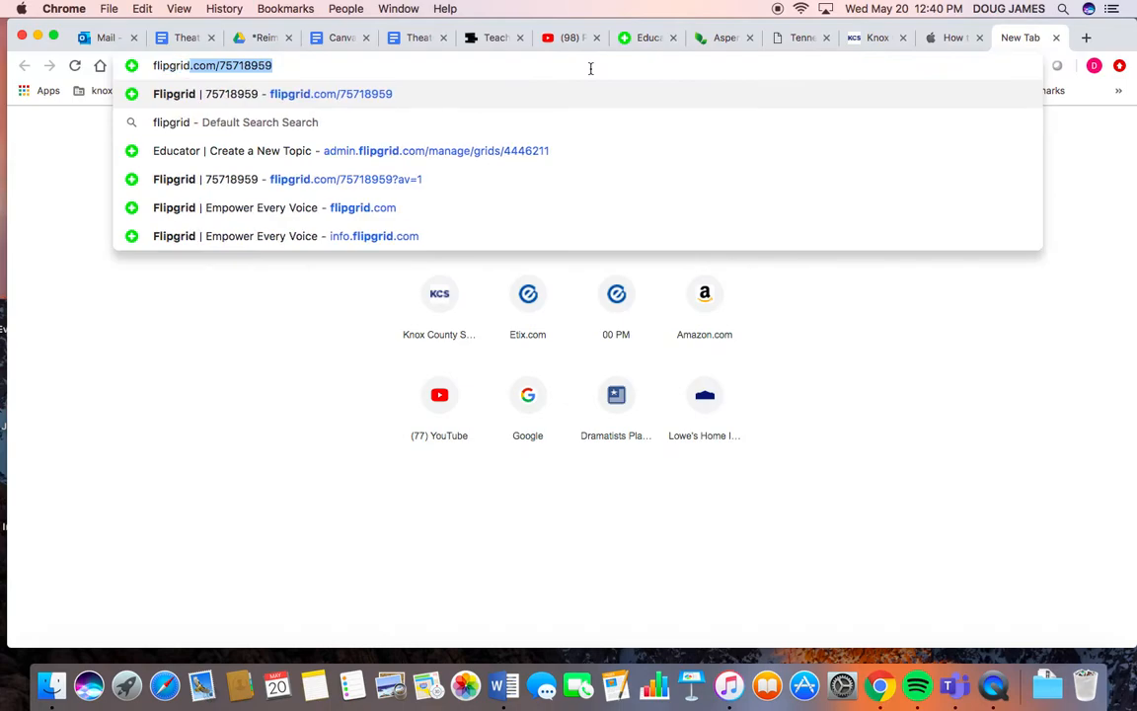
{"action": "type", "text": ".com"}
{"action": "key", "text": "Return"}
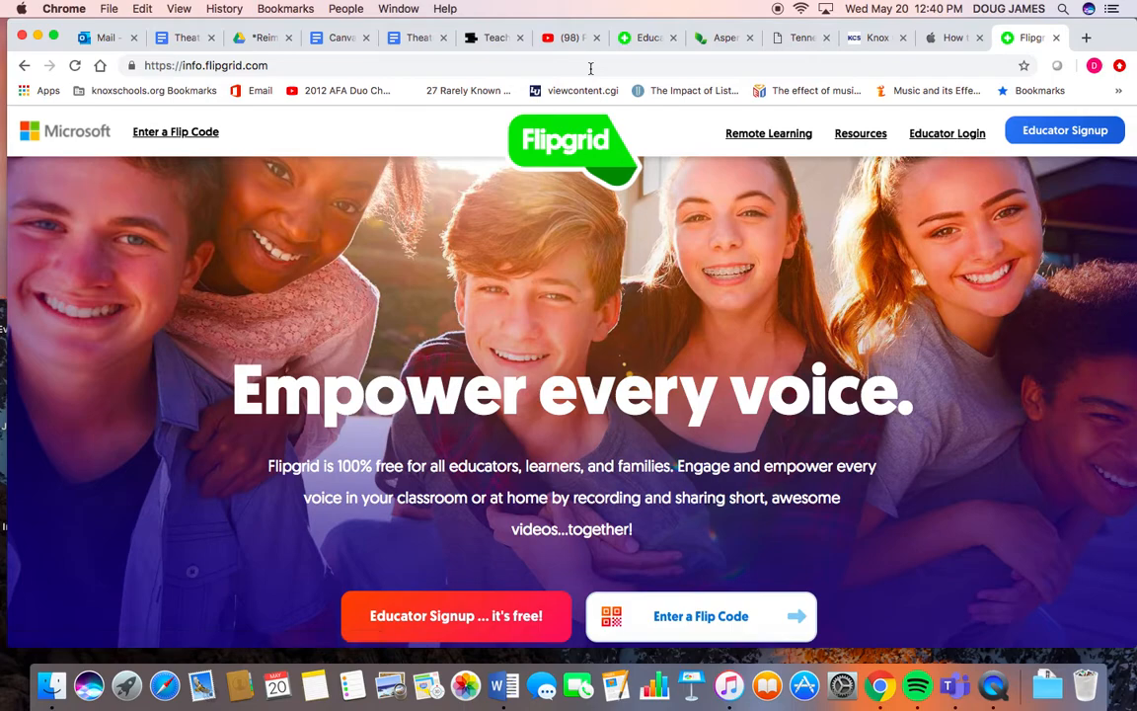
- Try joining a grid with the Flip Code 123456, then close the grid tab that opens
{"action": "scroll", "coordinate": [464, 257], "scroll_direction": "down", "scroll_amount": 2}
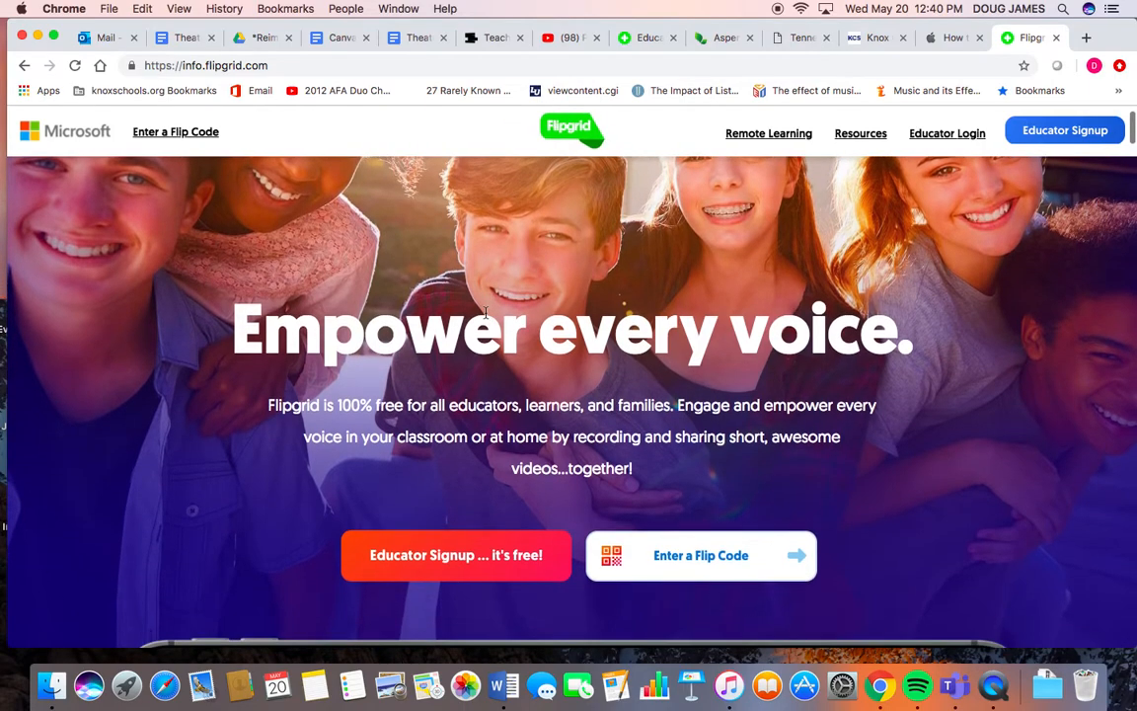
{"action": "scroll", "coordinate": [485, 312], "scroll_direction": "up", "scroll_amount": 2}
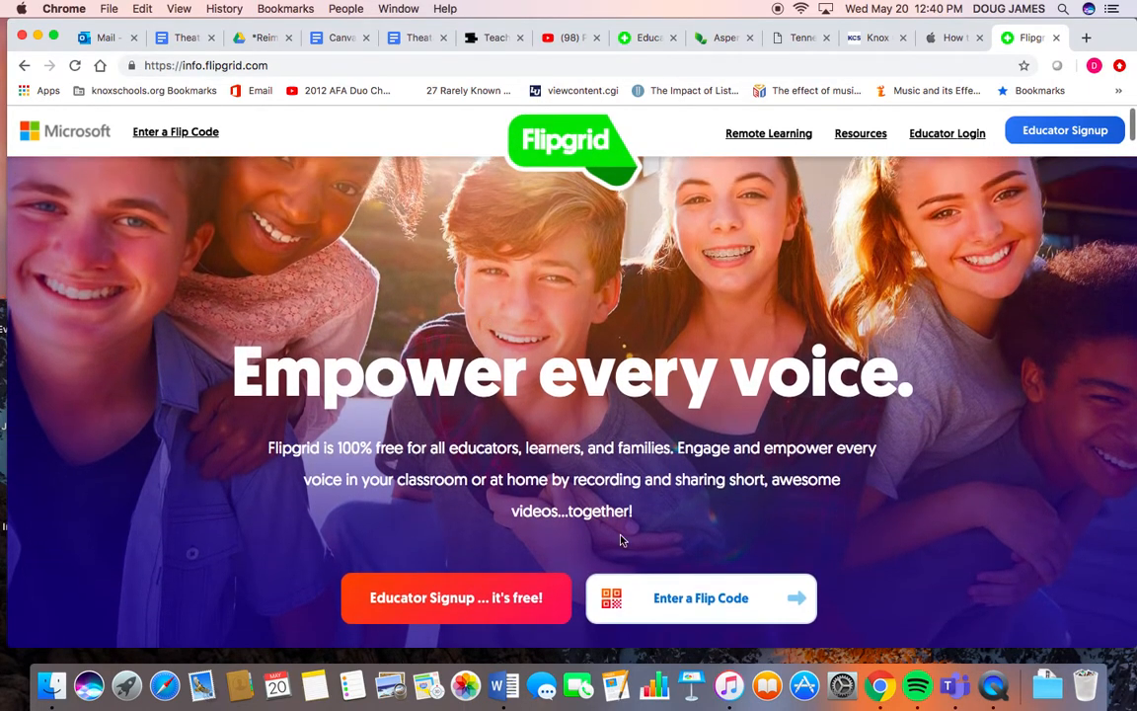
{"action": "left_click", "coordinate": [798, 598]}
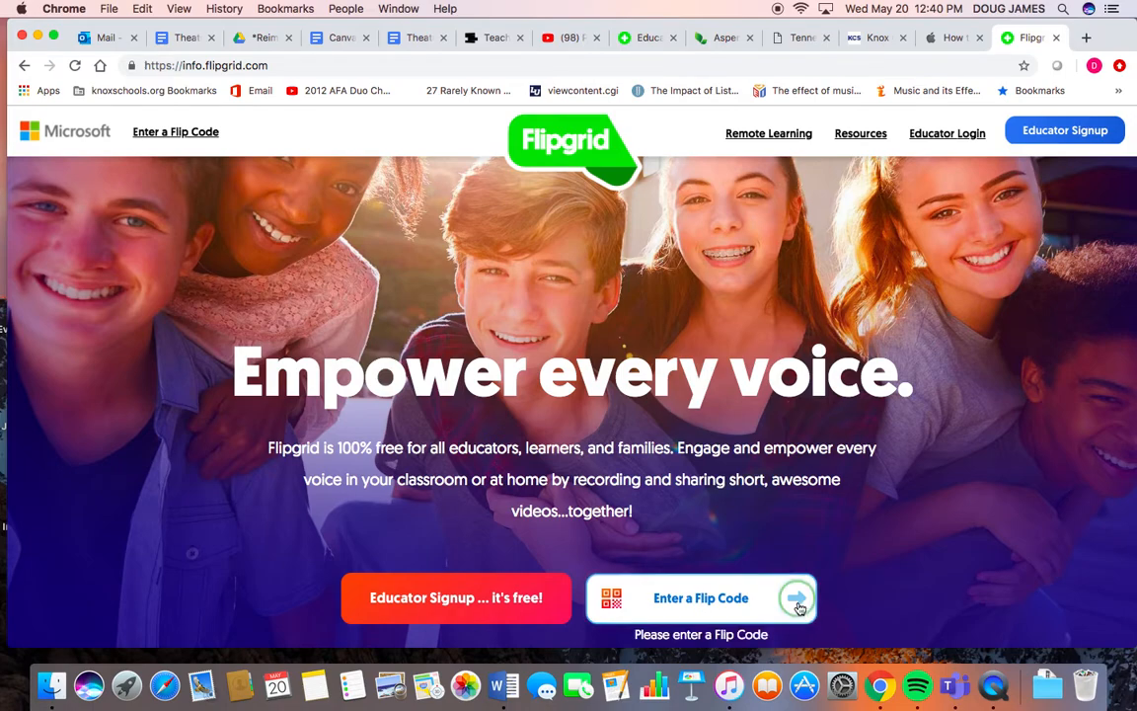
{"action": "scroll", "coordinate": [802, 602], "scroll_direction": "down", "scroll_amount": 1}
{"action": "left_click", "coordinate": [716, 546]}
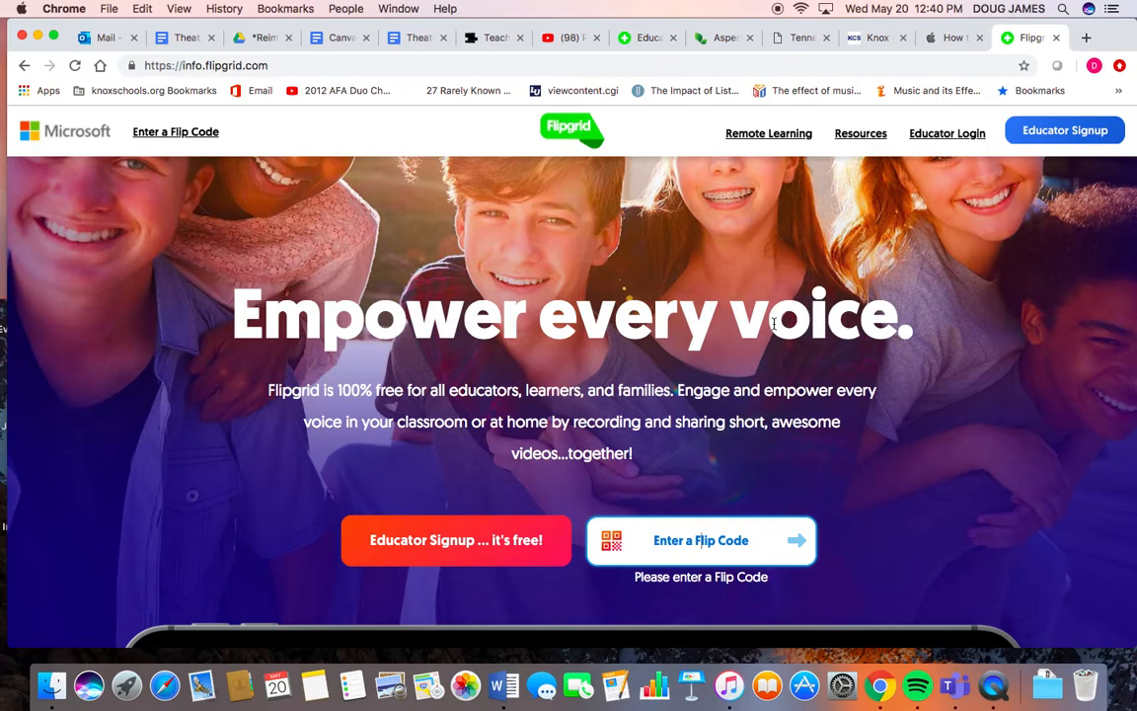
{"action": "scroll", "coordinate": [577, 504], "scroll_direction": "down", "scroll_amount": 4}
{"action": "scroll", "coordinate": [643, 568], "scroll_direction": "up", "scroll_amount": 3}
{"action": "scroll", "coordinate": [643, 568], "scroll_direction": "up", "scroll_amount": 3}
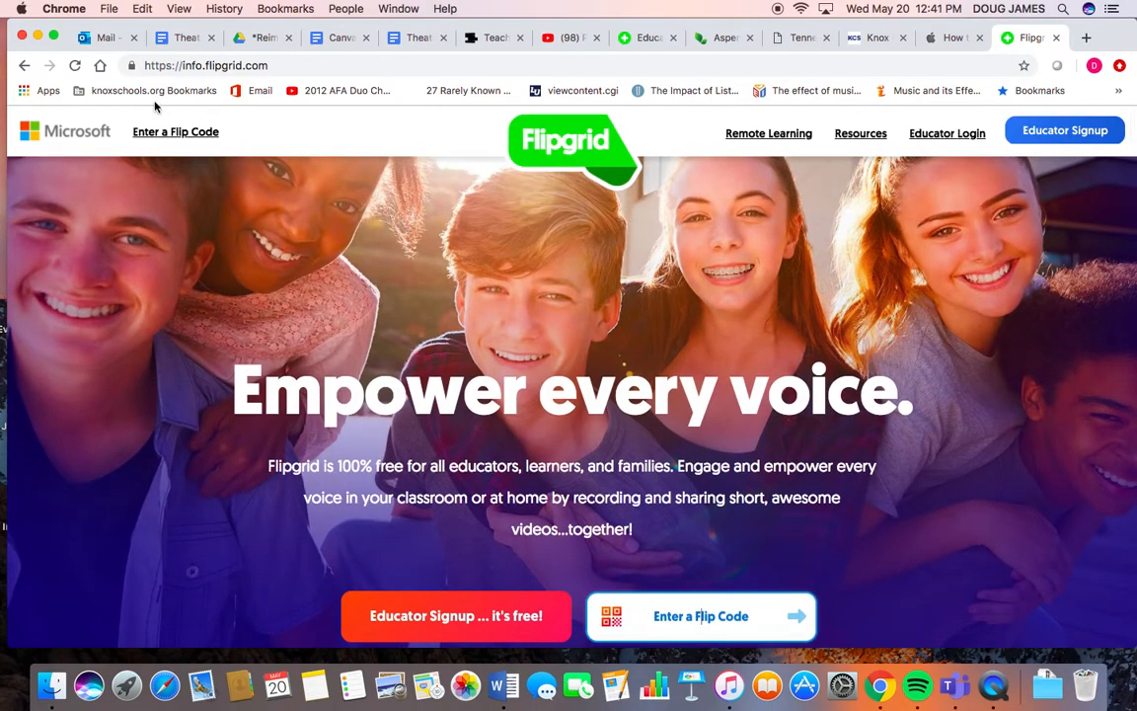
{"action": "left_click", "coordinate": [165, 131]}
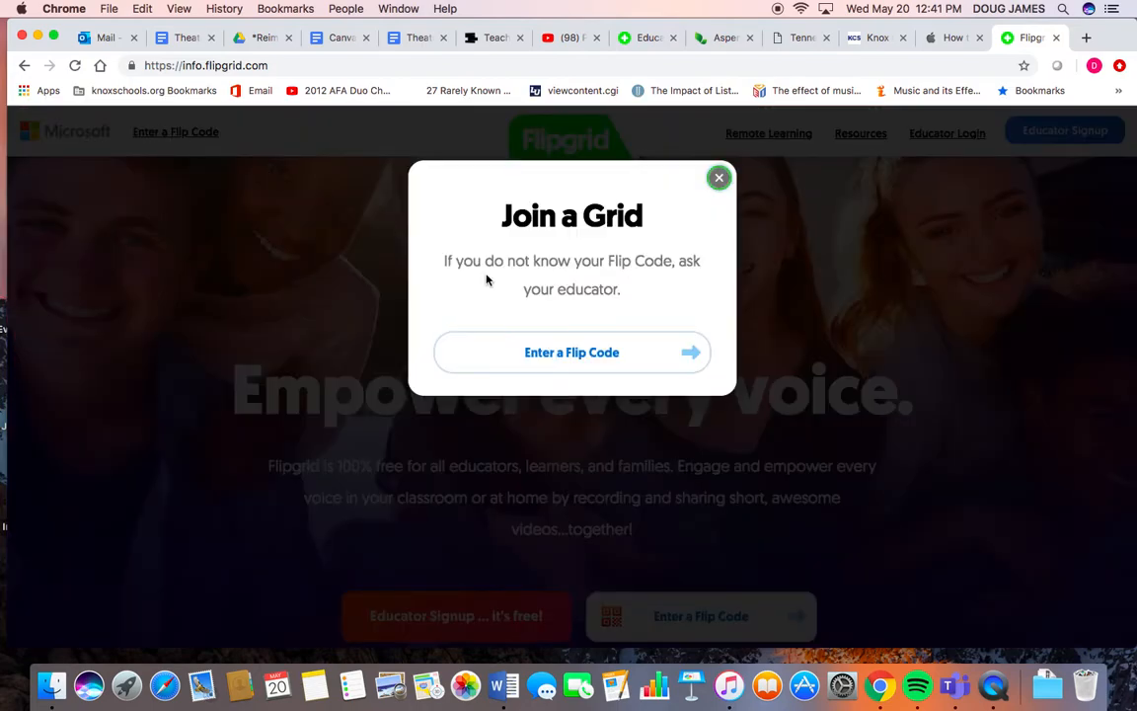
{"action": "left_click", "coordinate": [570, 353]}
{"action": "type", "text": "123456"}
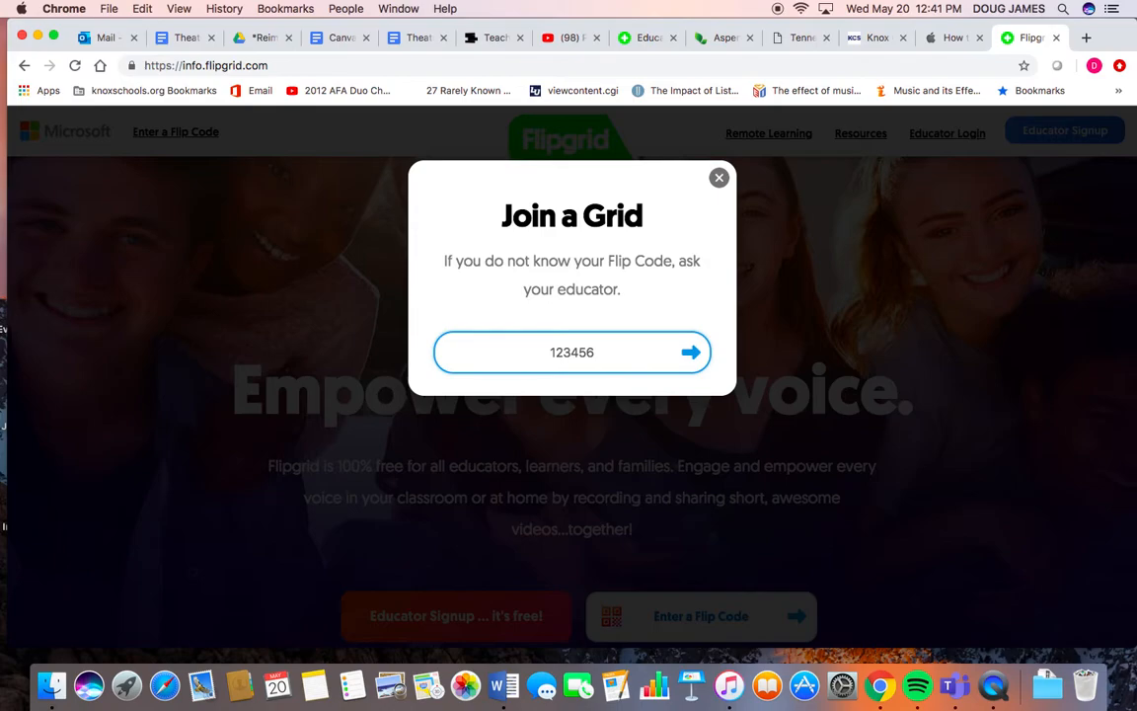
{"action": "left_click", "coordinate": [691, 352]}
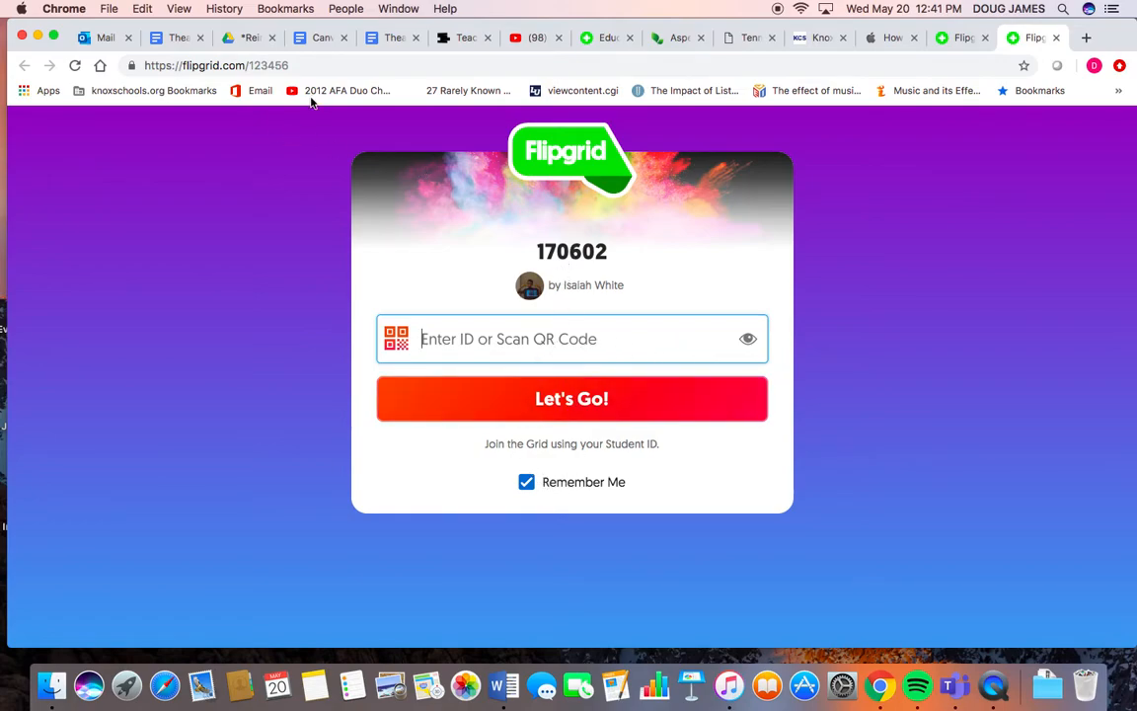
{"action": "left_click", "coordinate": [1055, 37]}
{"action": "left_click", "coordinate": [721, 181]}
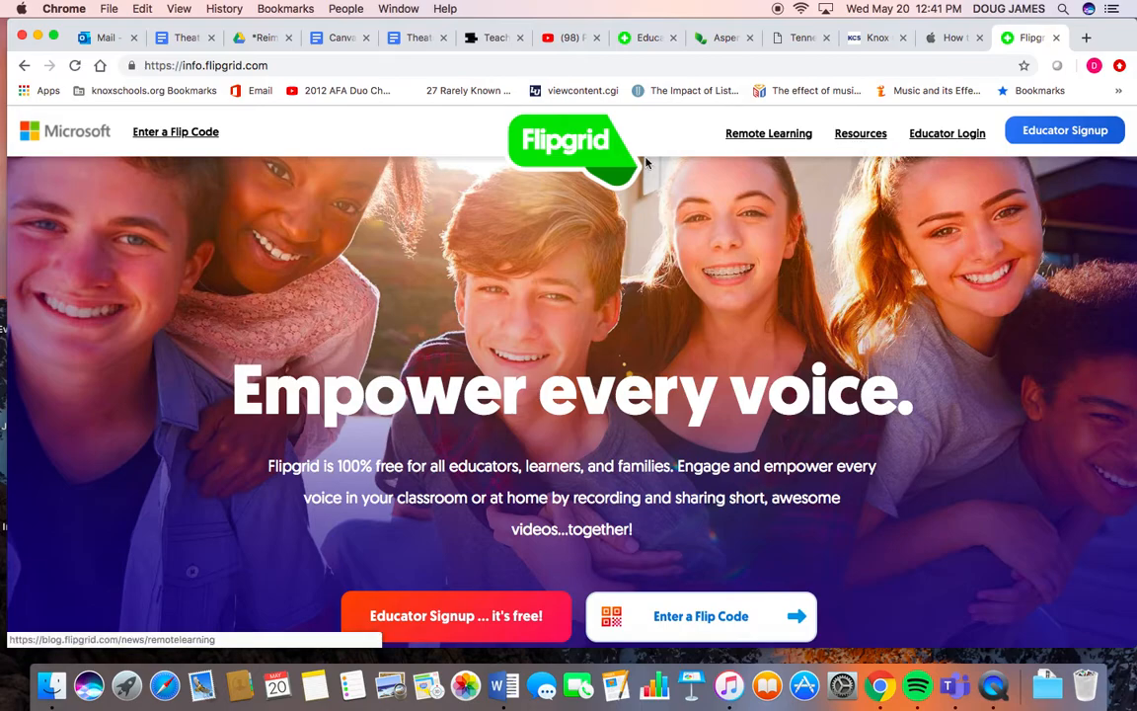
{"action": "scroll", "coordinate": [565, 409], "scroll_direction": "down", "scroll_amount": 5}
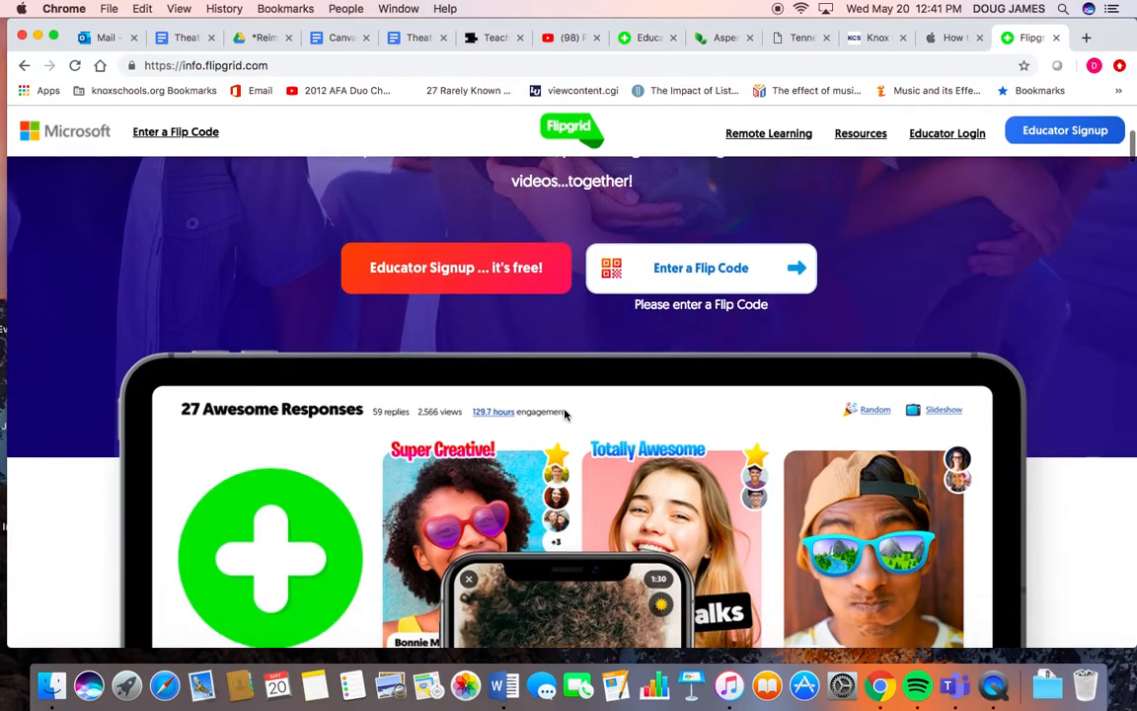
{"action": "scroll", "coordinate": [565, 415], "scroll_direction": "down", "scroll_amount": 10}
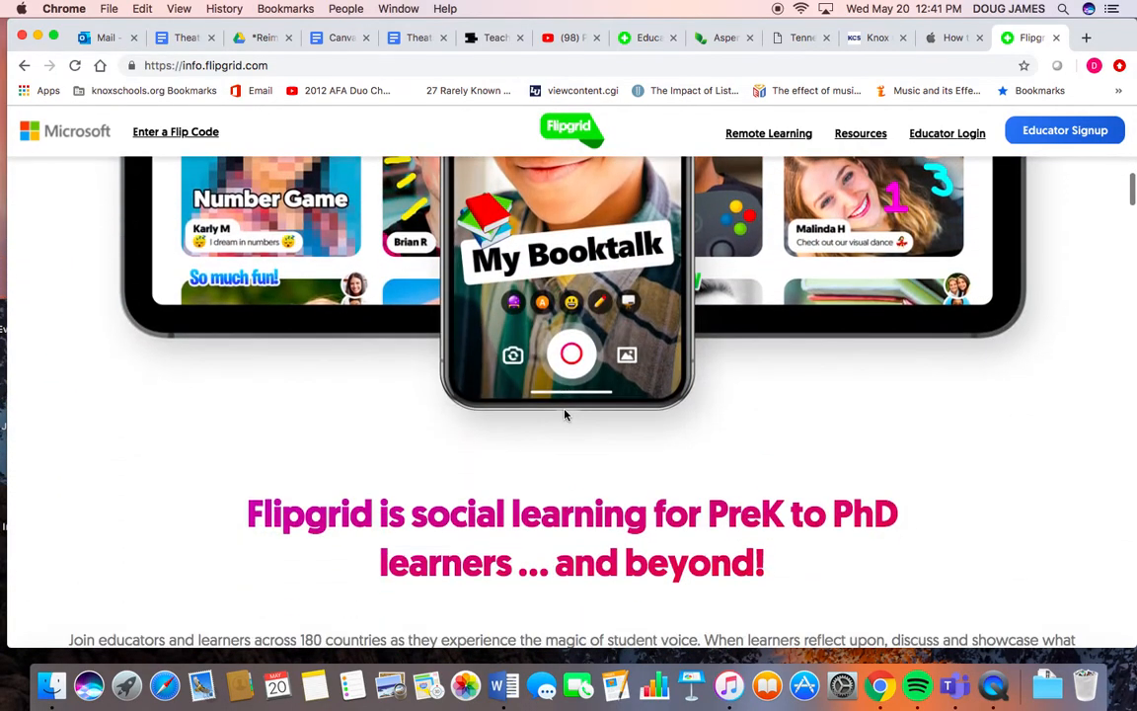
{"action": "scroll", "coordinate": [565, 415], "scroll_direction": "up", "scroll_amount": 15}
{"action": "scroll", "coordinate": [565, 414], "scroll_direction": "down", "scroll_amount": 1}
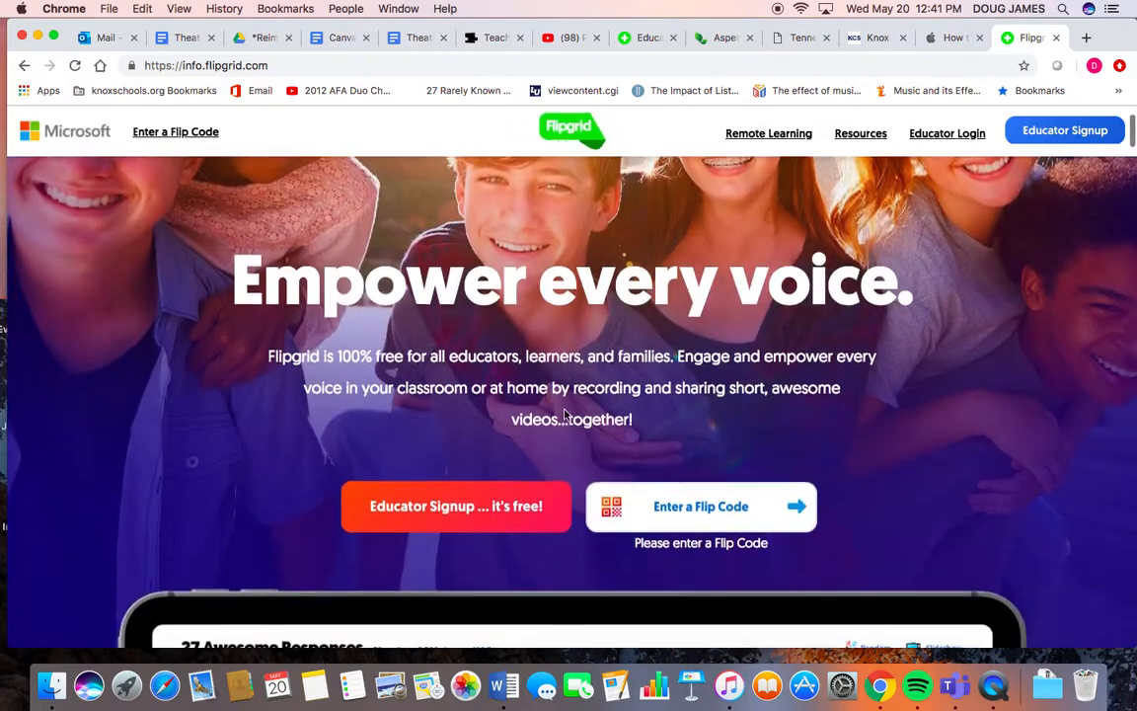
{"action": "left_click", "coordinate": [798, 512]}
{"action": "left_click", "coordinate": [738, 506]}
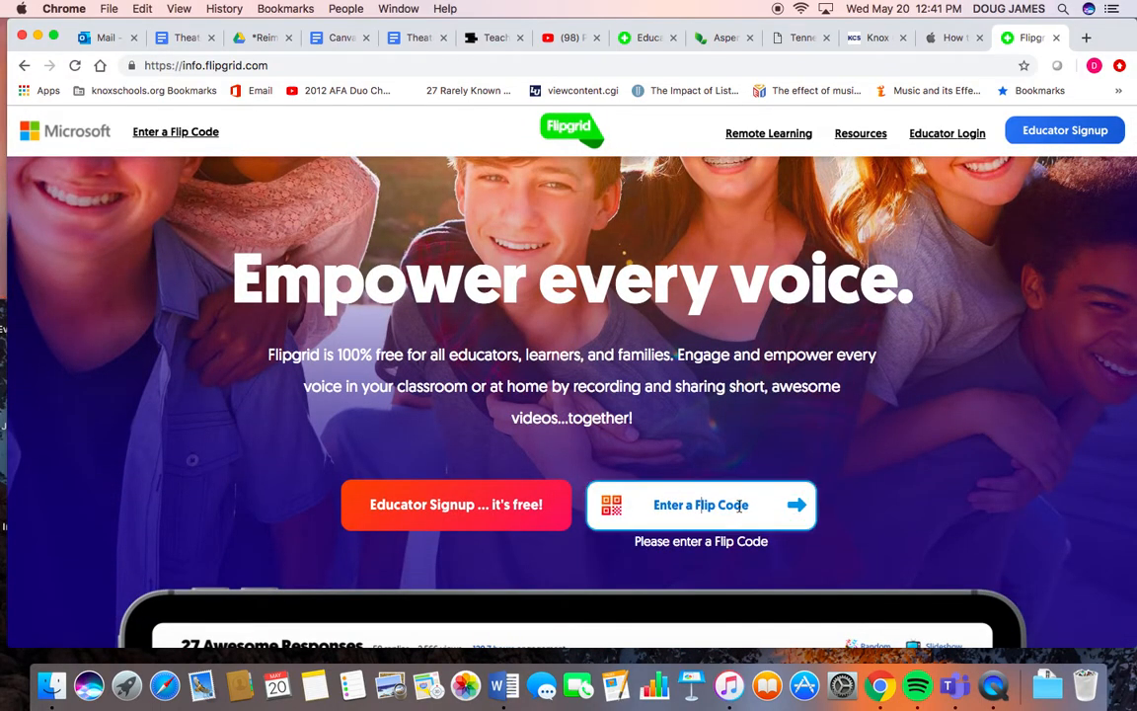
- Return to the educator topic page and open the topic's Flip Code link for students
{"action": "left_click", "coordinate": [644, 38]}
{"action": "scroll", "coordinate": [596, 404], "scroll_direction": "down", "scroll_amount": 1}
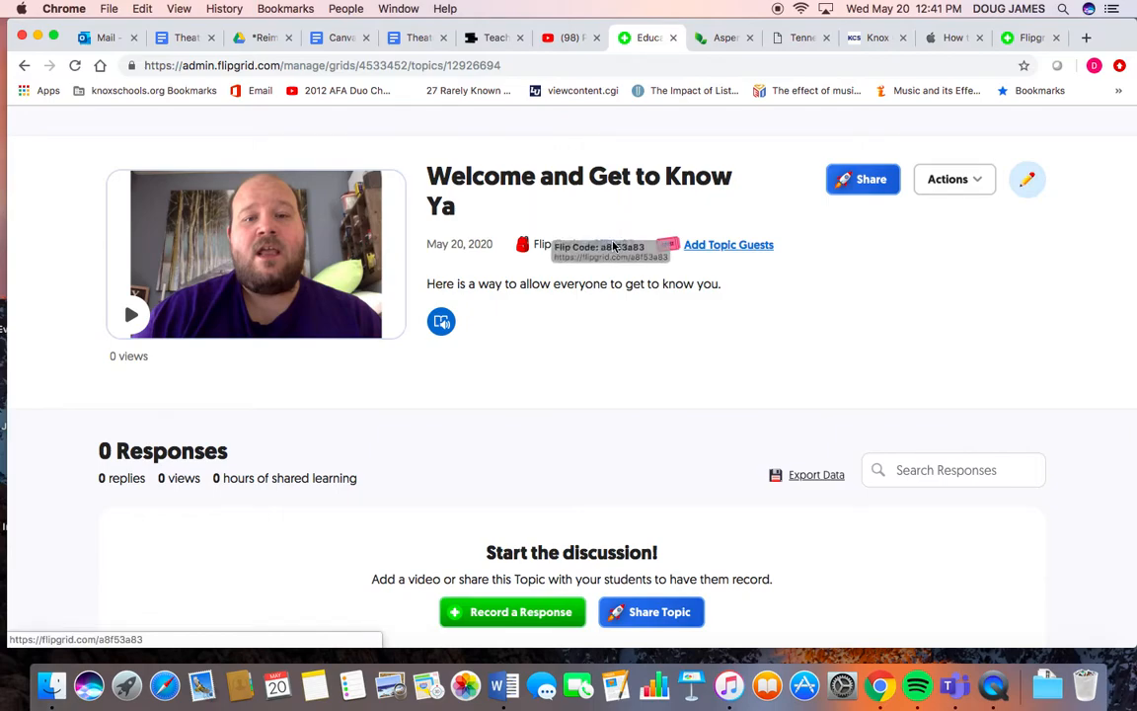
{"action": "left_click", "coordinate": [620, 245]}
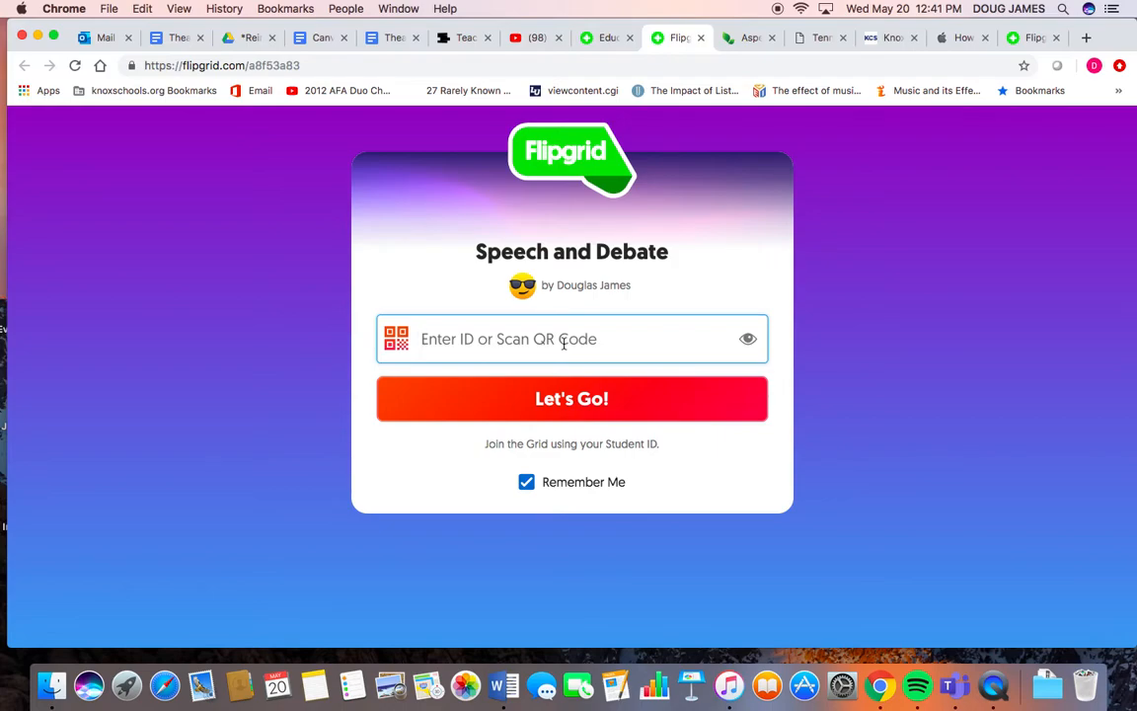
- Enter a student ID password and join the Speech and Debate grid
{"action": "type", "text": "••"}
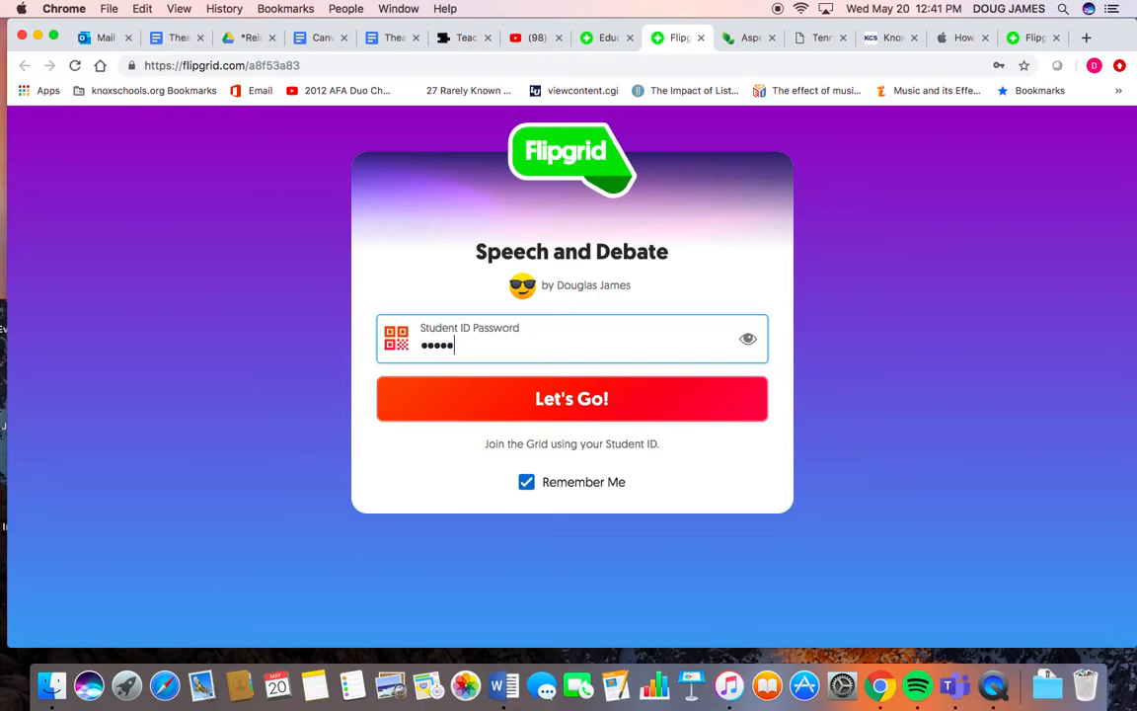
{"action": "left_click", "coordinate": [563, 405]}
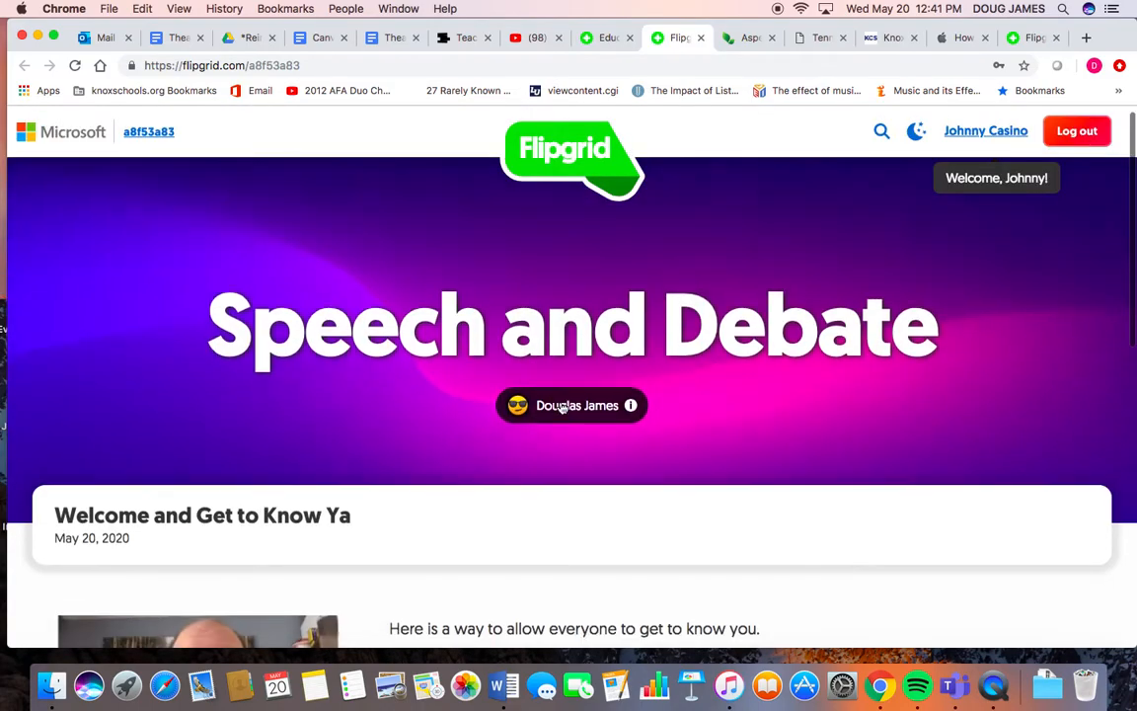
- Play the Welcome and Get to Know Ya topic video as a student, skip ahead, and close the player
{"action": "scroll", "coordinate": [562, 407], "scroll_direction": "down", "scroll_amount": 3}
{"action": "scroll", "coordinate": [562, 407], "scroll_direction": "down", "scroll_amount": 1}
{"action": "scroll", "coordinate": [562, 407], "scroll_direction": "up", "scroll_amount": 3}
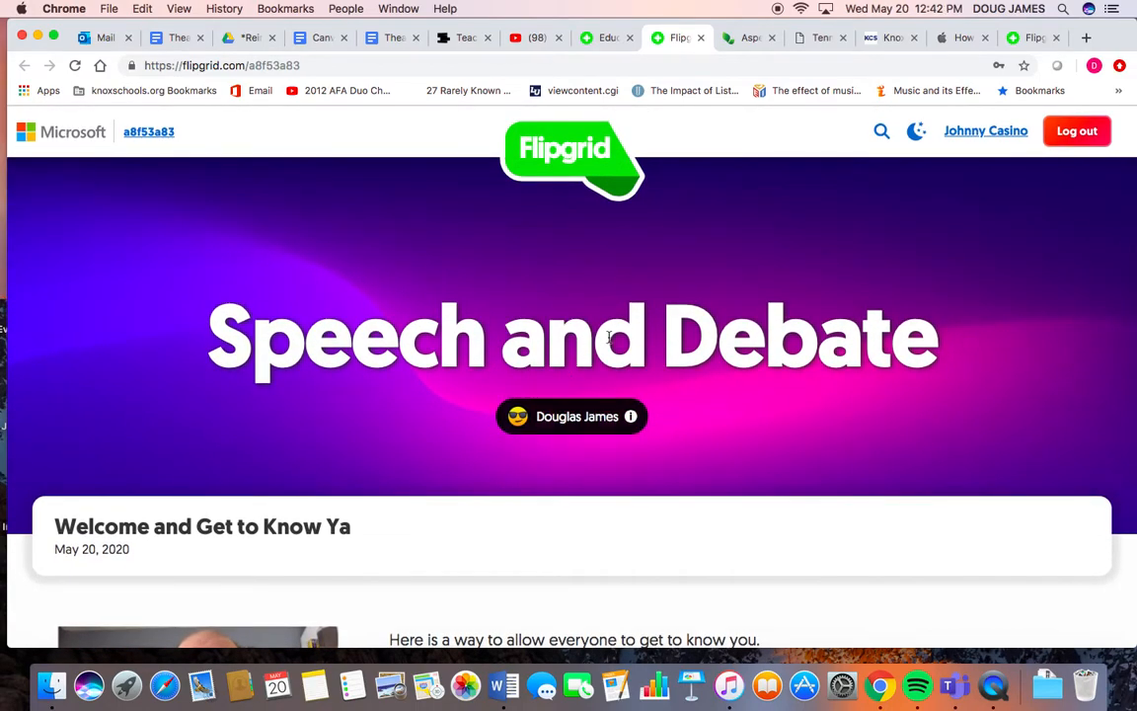
{"action": "scroll", "coordinate": [549, 304], "scroll_direction": "down", "scroll_amount": 1}
{"action": "scroll", "coordinate": [608, 337], "scroll_direction": "down", "scroll_amount": 5}
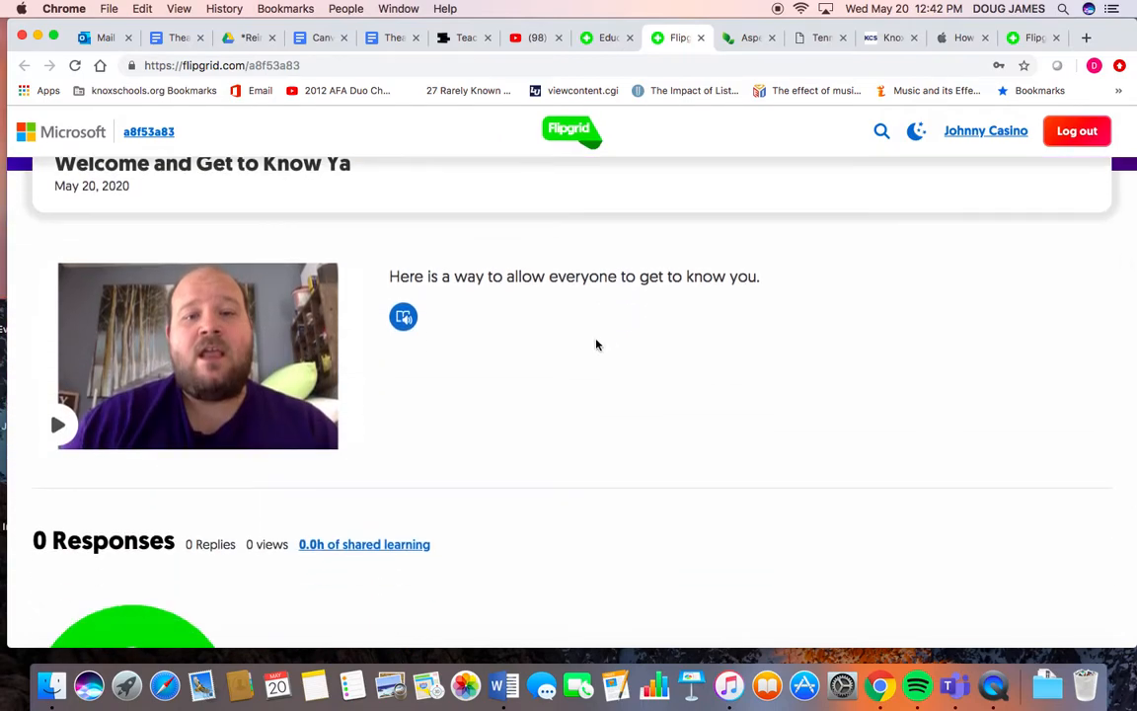
{"action": "left_click", "coordinate": [58, 425]}
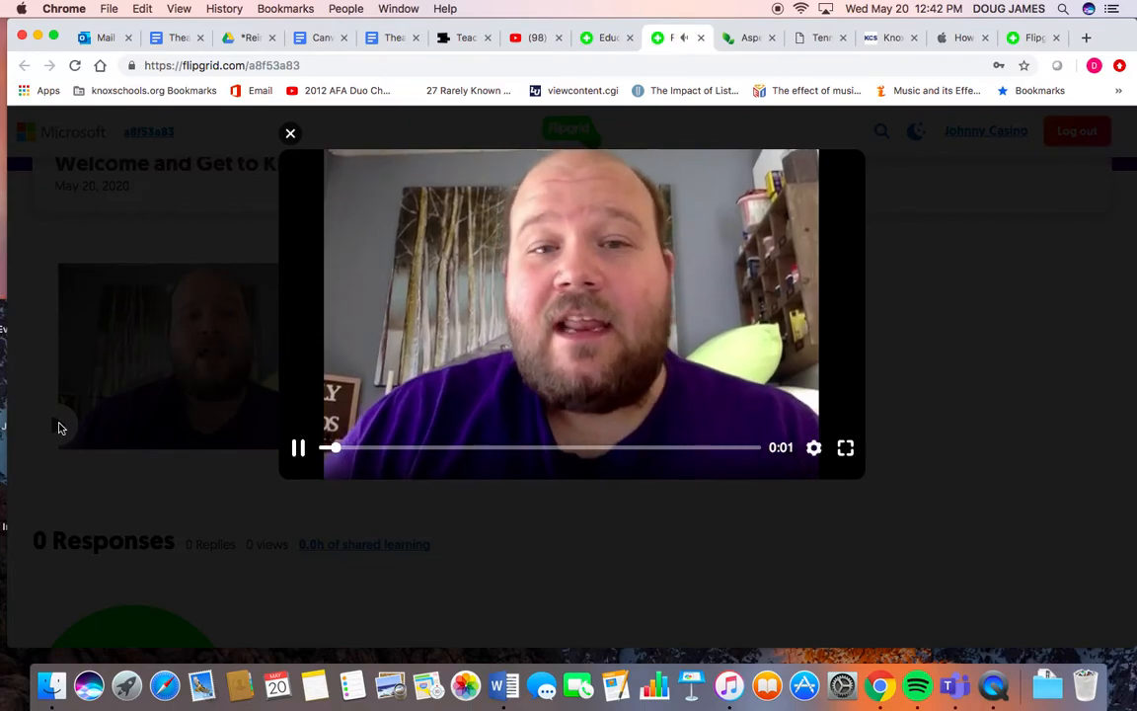
{"action": "mouse_move", "coordinate": [377, 459]}
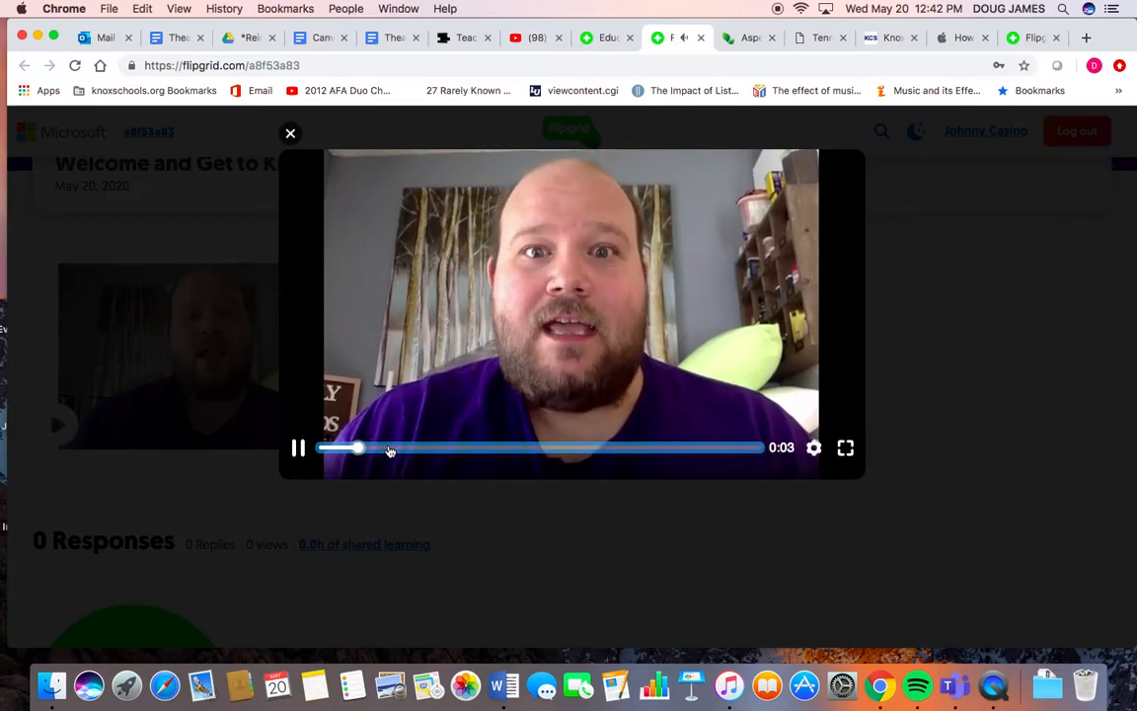
{"action": "left_click_drag", "start_coordinate": [539, 454], "coordinate": [677, 456]}
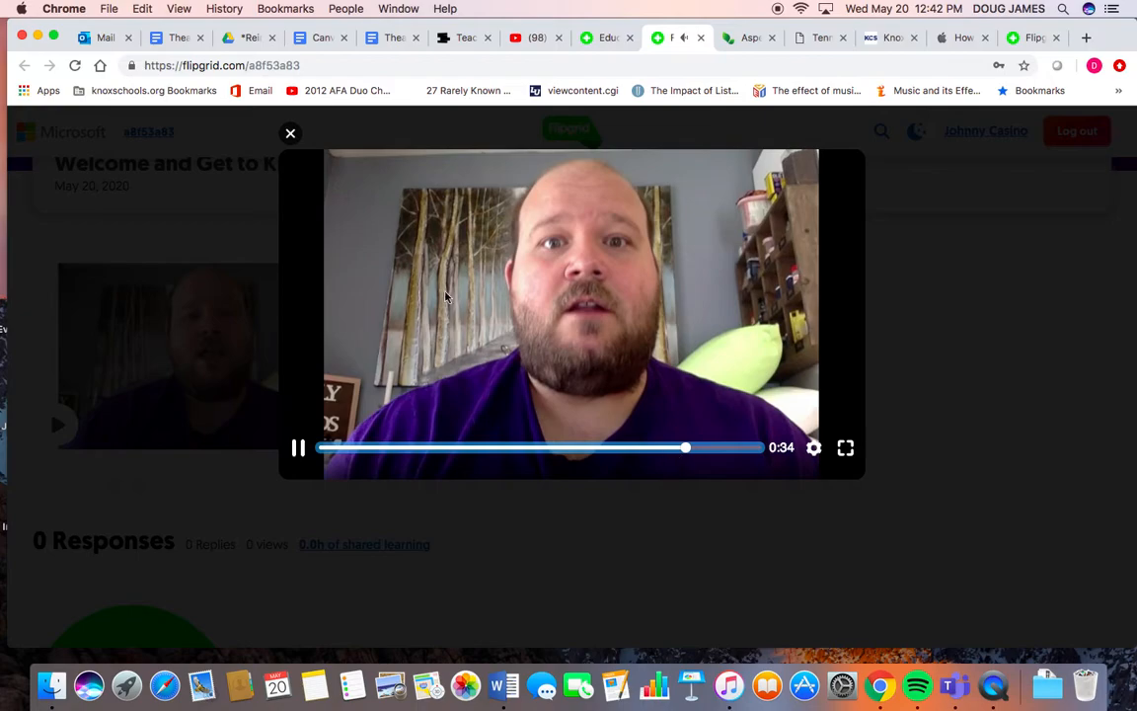
{"action": "left_click", "coordinate": [291, 134]}
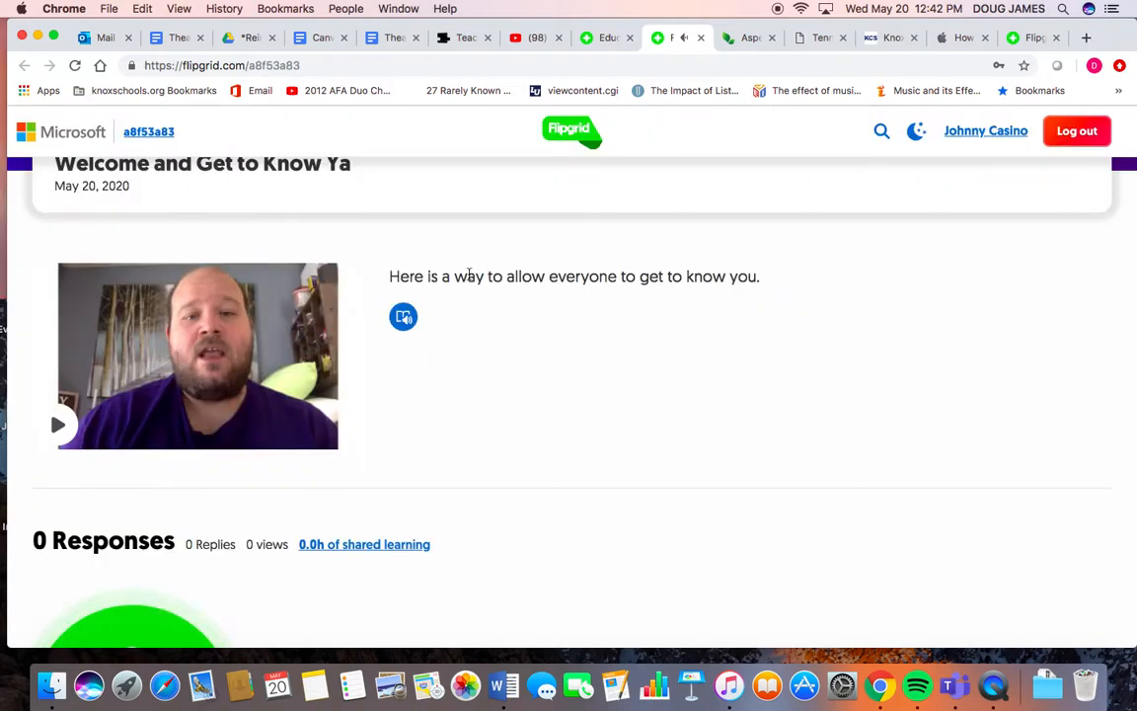
- Start a response to the welcome topic and choose to import a video instead of recording
{"action": "scroll", "coordinate": [360, 483], "scroll_direction": "down", "scroll_amount": 5}
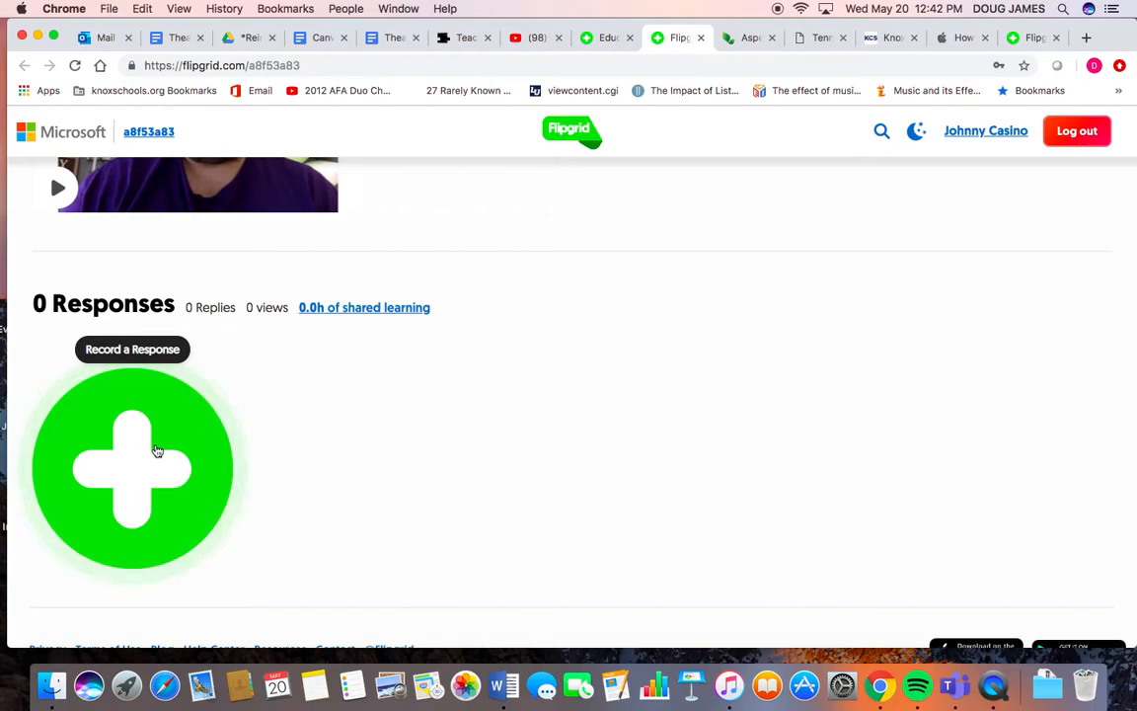
{"action": "left_click", "coordinate": [156, 450]}
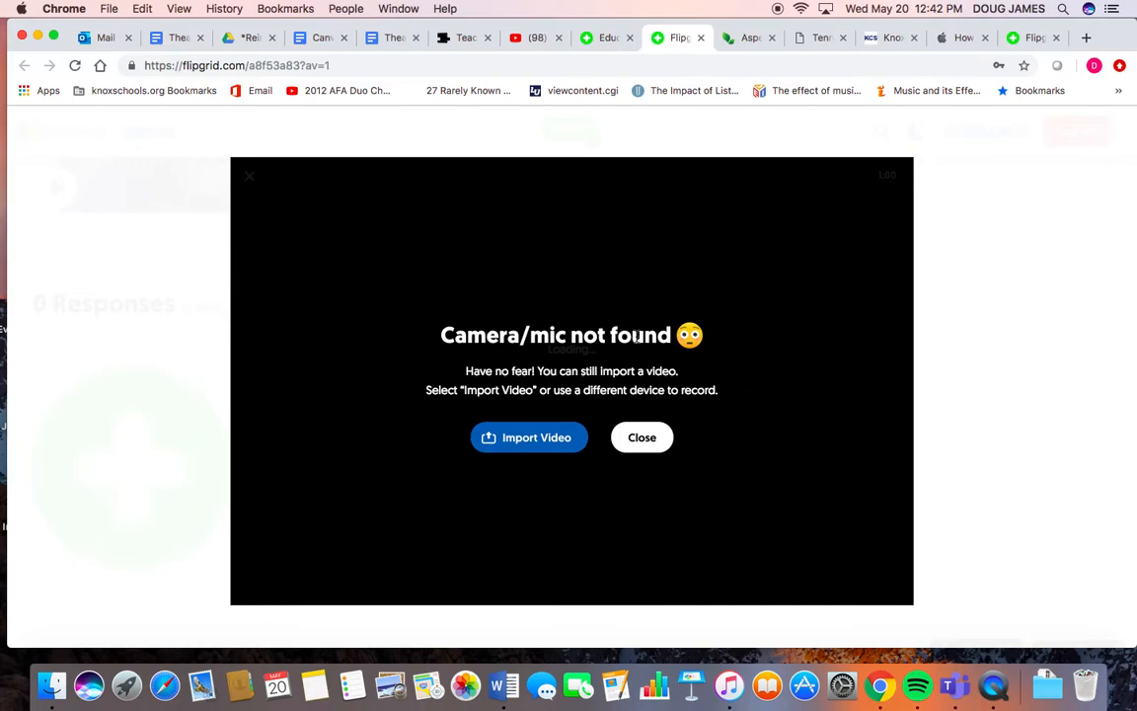
{"action": "left_click", "coordinate": [126, 685]}
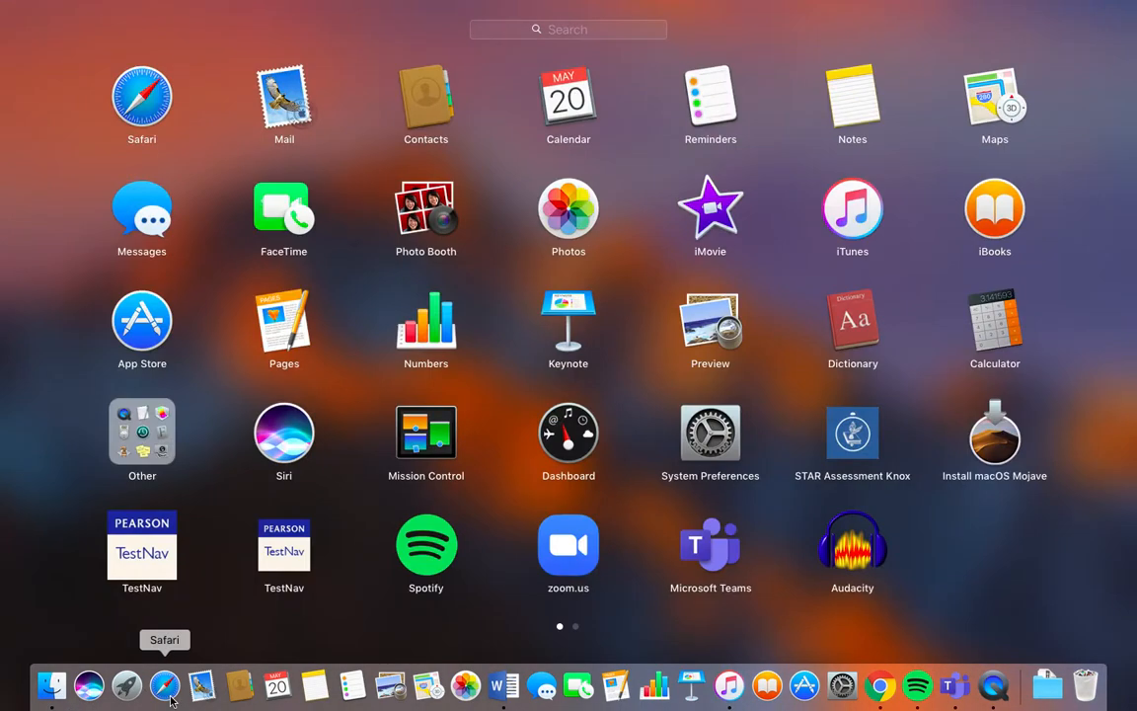
{"action": "key", "text": "Escape"}
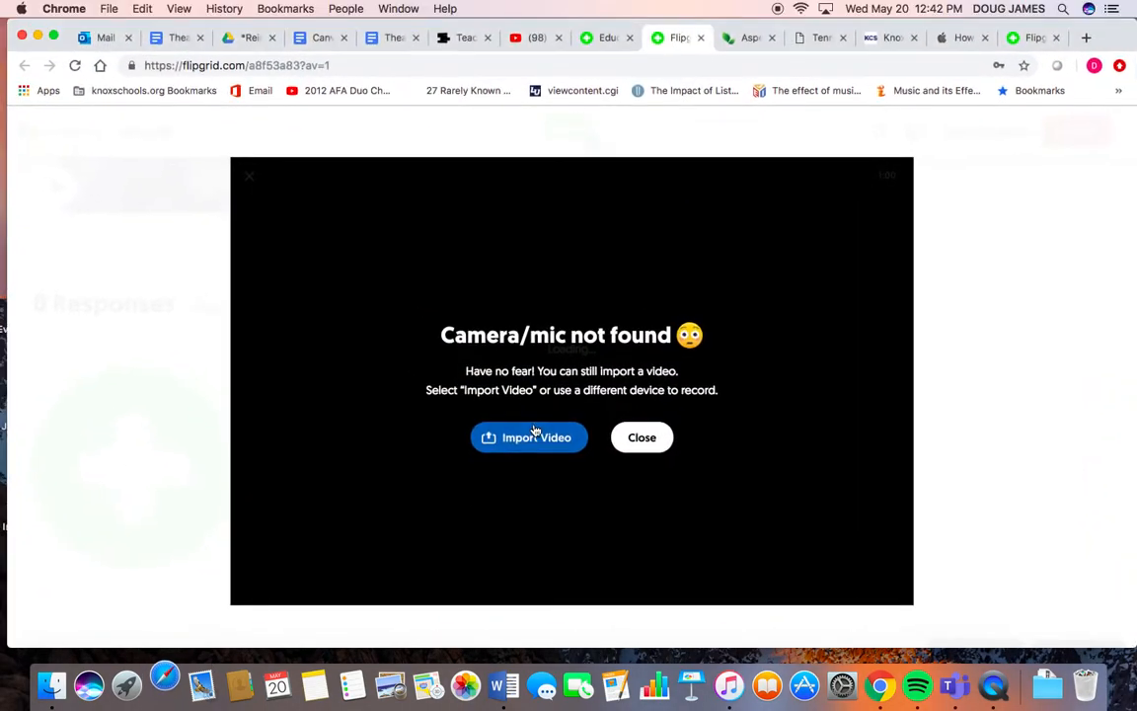
{"action": "left_click", "coordinate": [519, 438]}
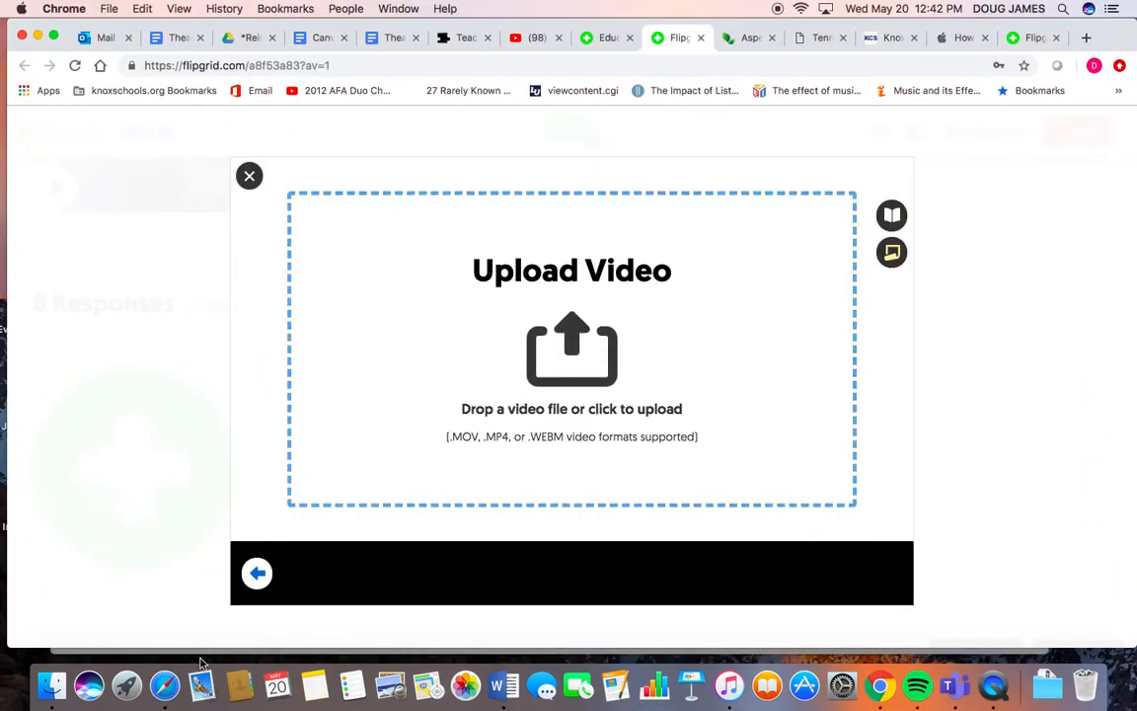
- Open Photo Booth, drag a recorded clip into the Upload Video area, and close Photo Booth
{"action": "left_click", "coordinate": [129, 688]}
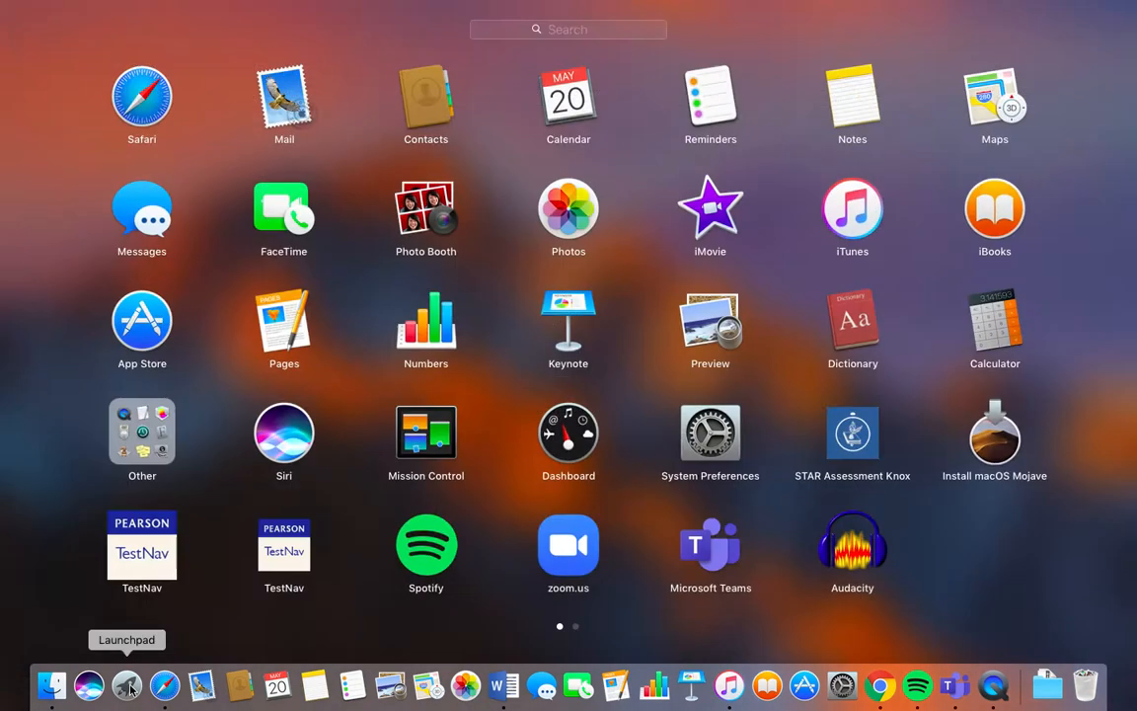
{"action": "left_click", "coordinate": [395, 242]}
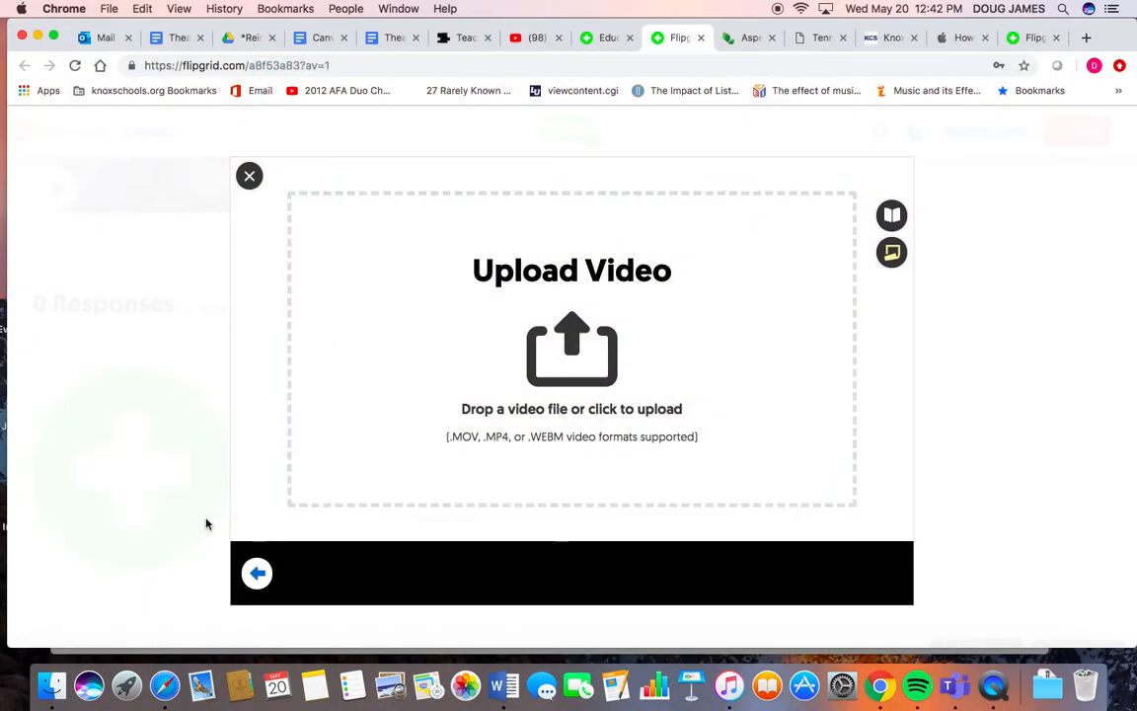
{"action": "left_click", "coordinate": [127, 686]}
{"action": "left_click", "coordinate": [426, 222]}
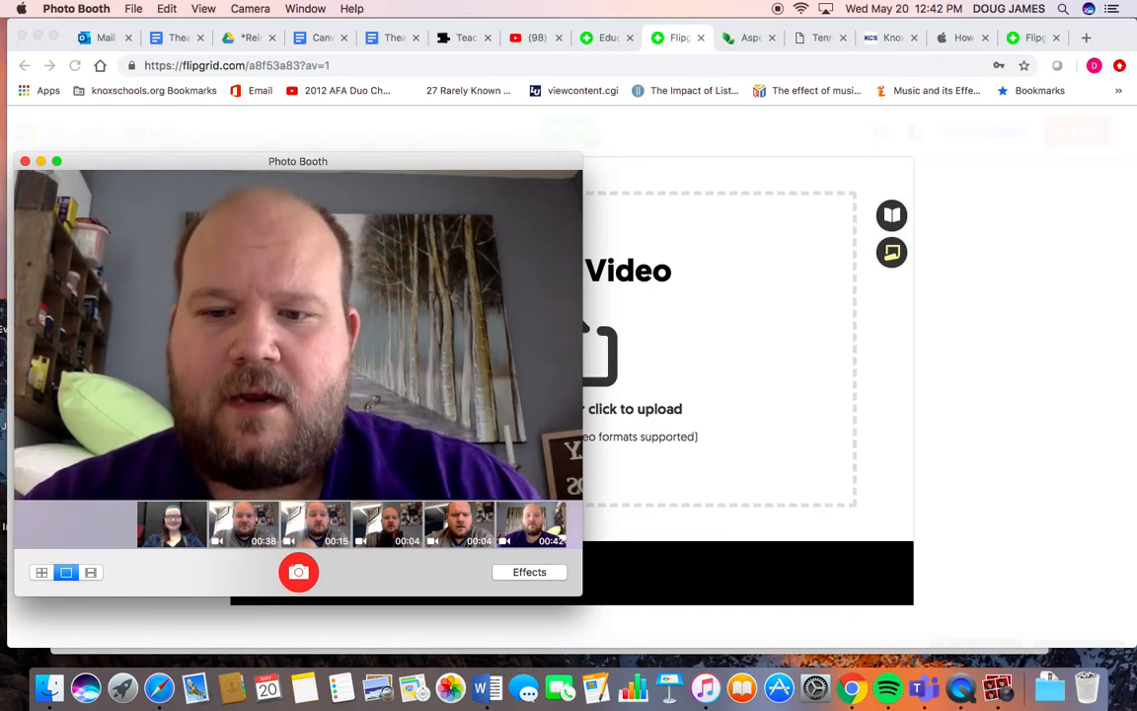
{"action": "left_click_drag", "start_coordinate": [336, 521], "coordinate": [609, 374]}
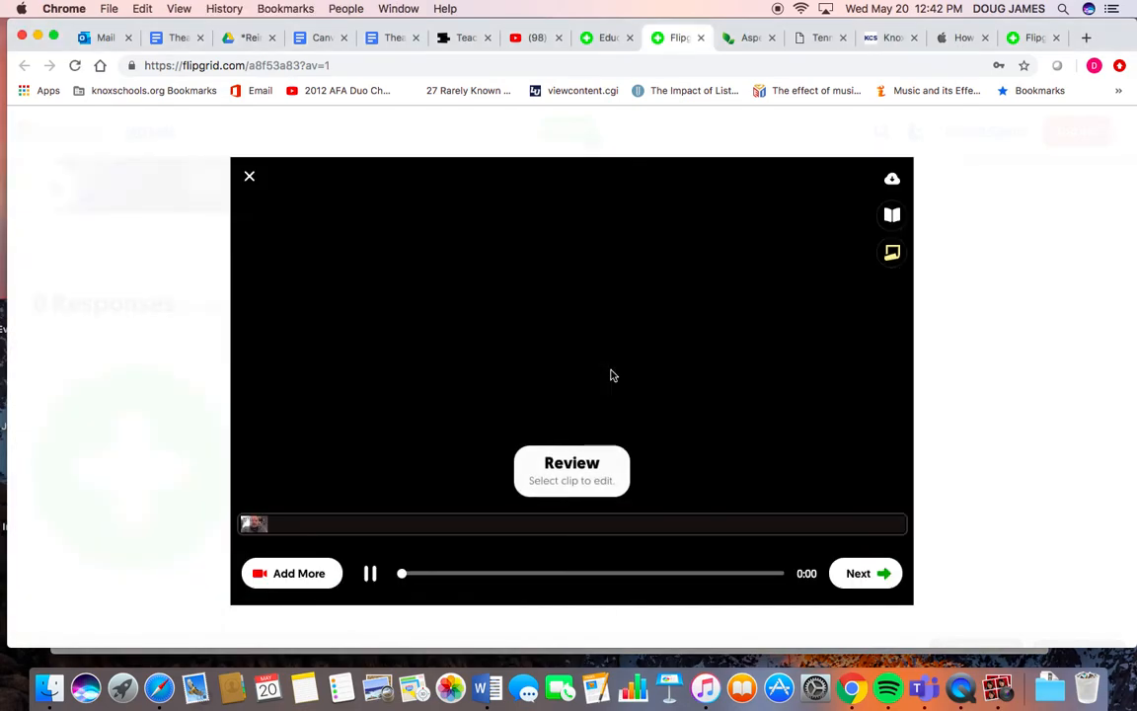
{"action": "key", "text": "ctrl+Up"}
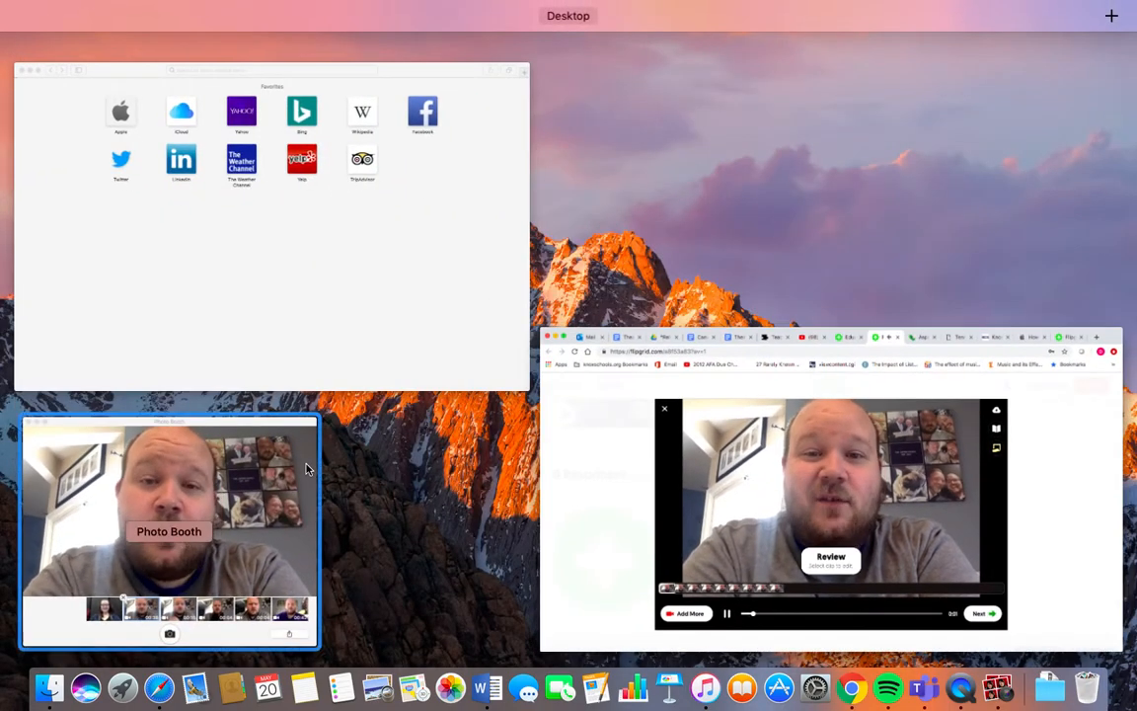
{"action": "left_click", "coordinate": [276, 420]}
{"action": "left_click", "coordinate": [24, 162]}
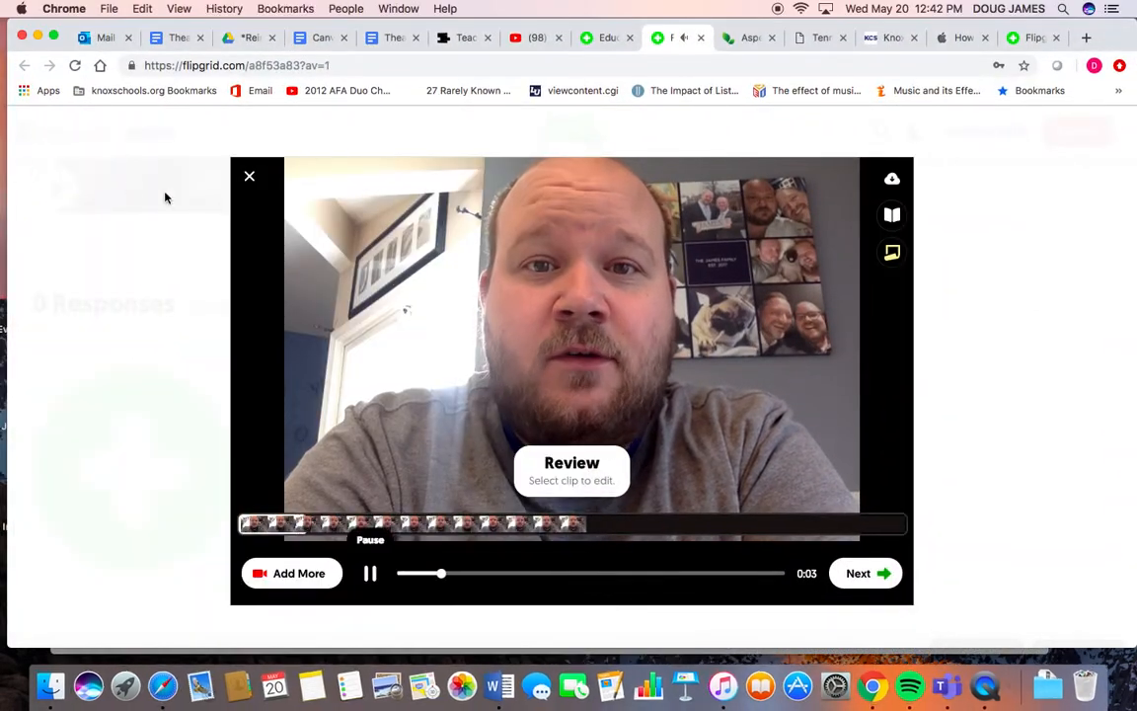
- Review the uploaded clip, keep the selfie frame, and submit the response video
{"action": "left_click", "coordinate": [372, 574]}
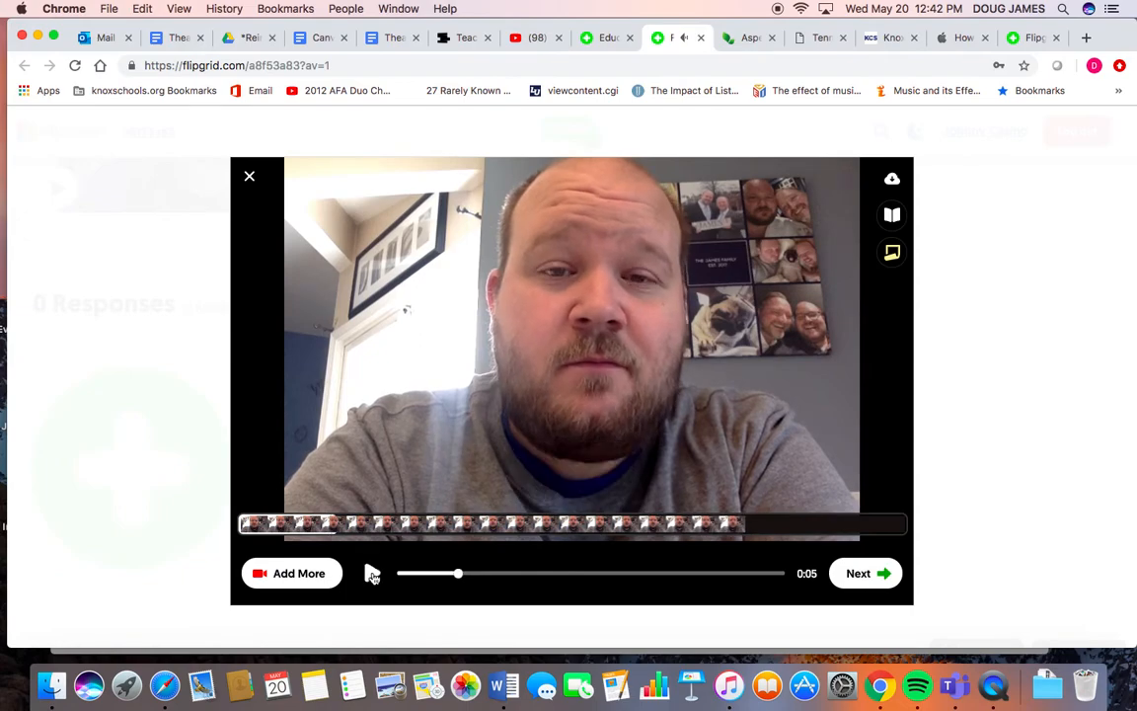
{"action": "left_click", "coordinate": [858, 574]}
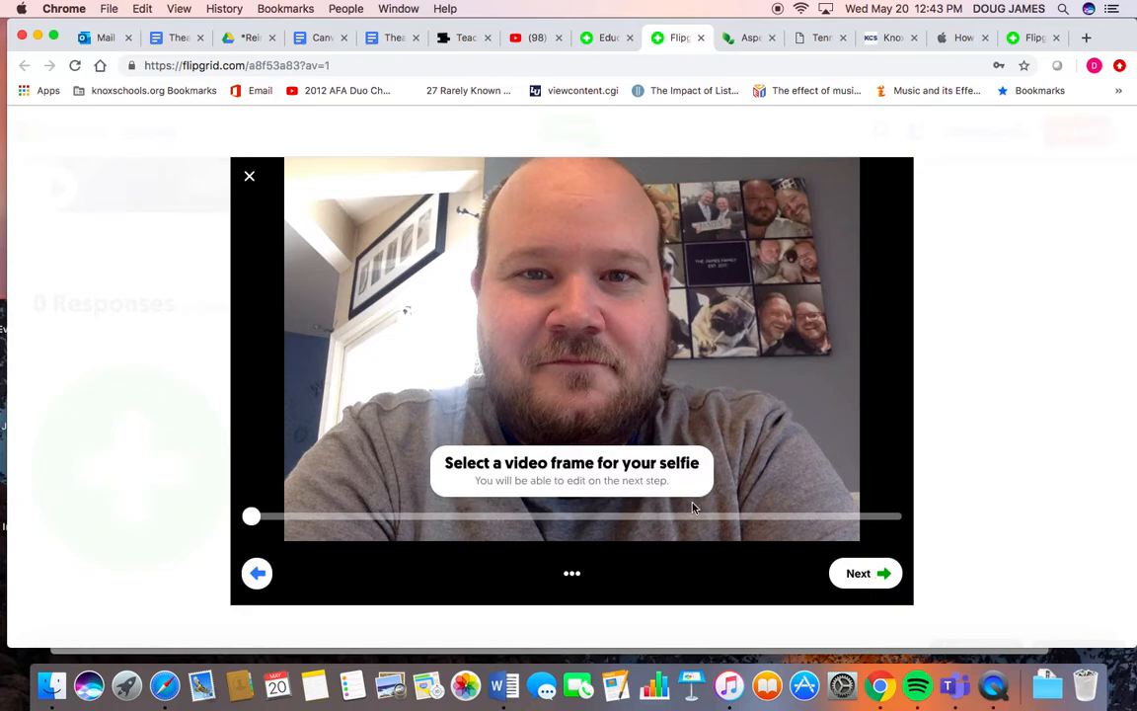
{"action": "left_click", "coordinate": [858, 575]}
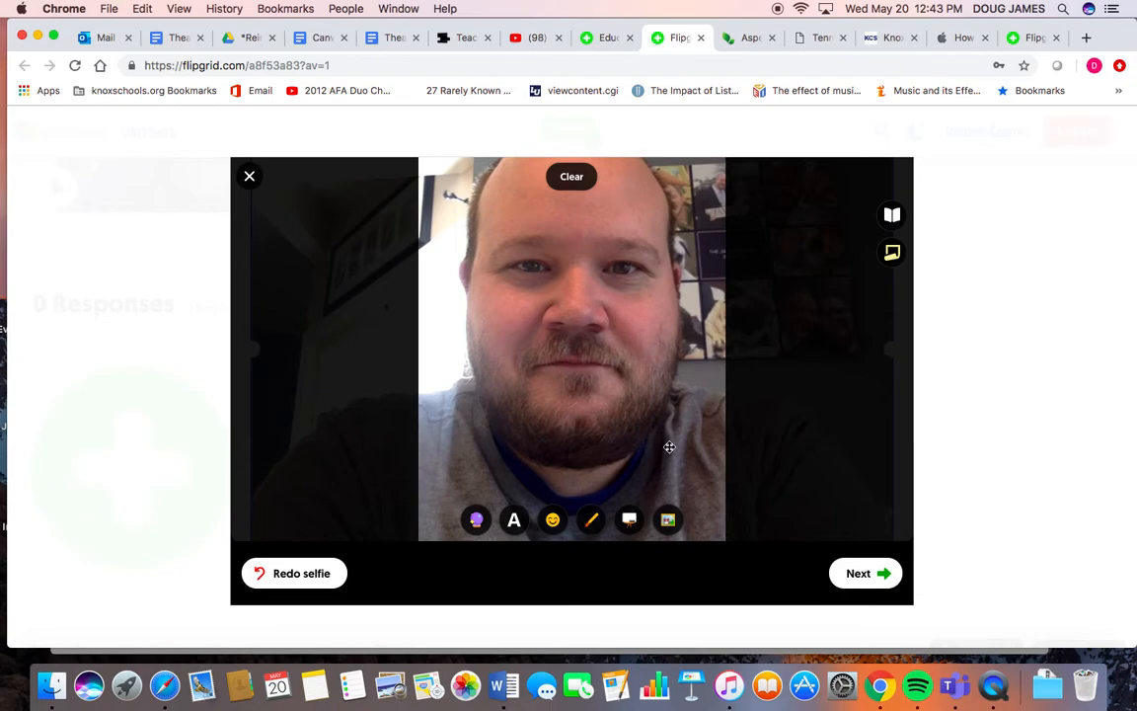
{"action": "left_click", "coordinate": [860, 573]}
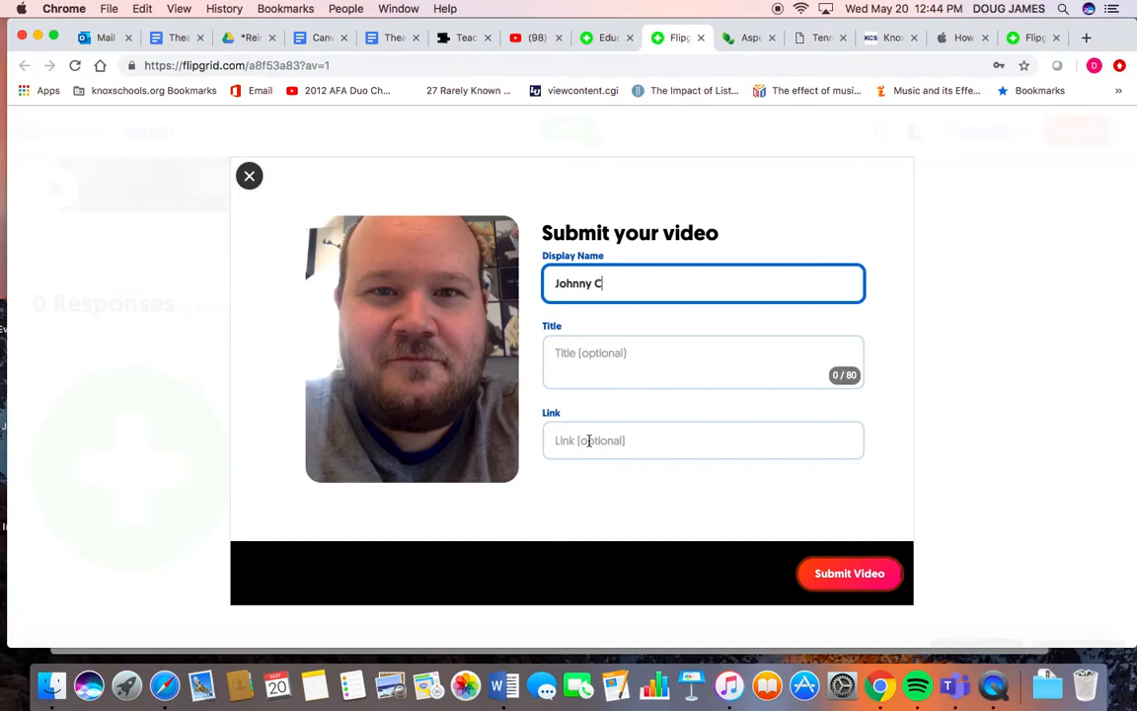
{"action": "left_click", "coordinate": [867, 574]}
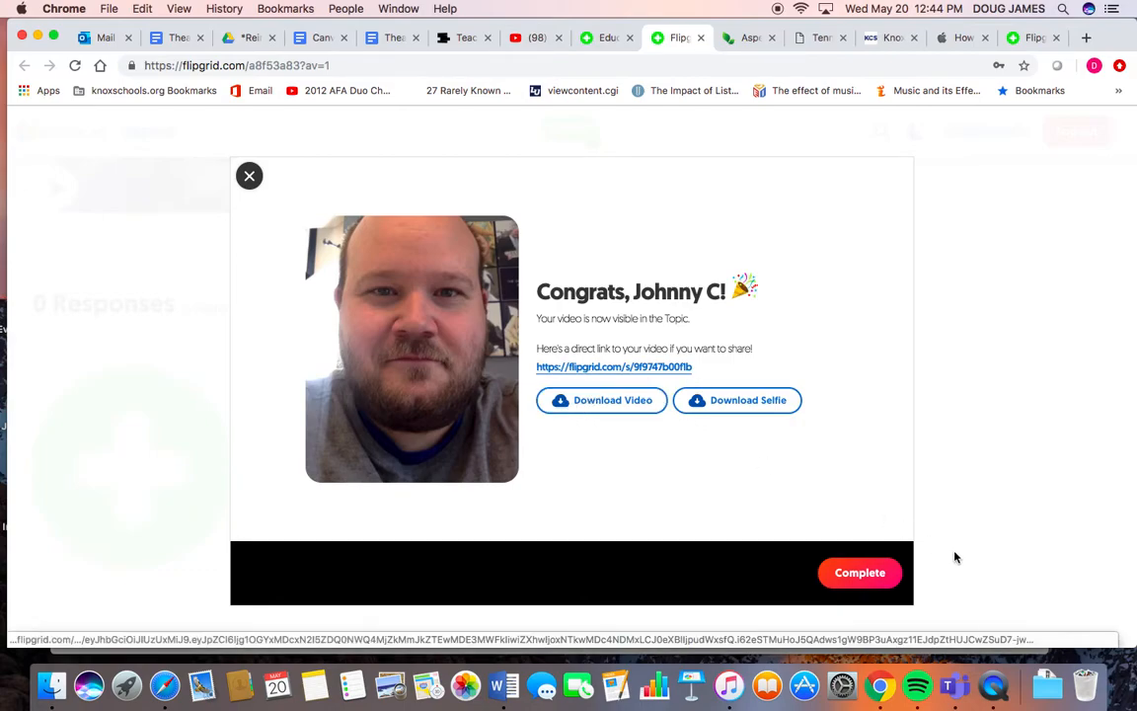
{"action": "left_click", "coordinate": [874, 580]}
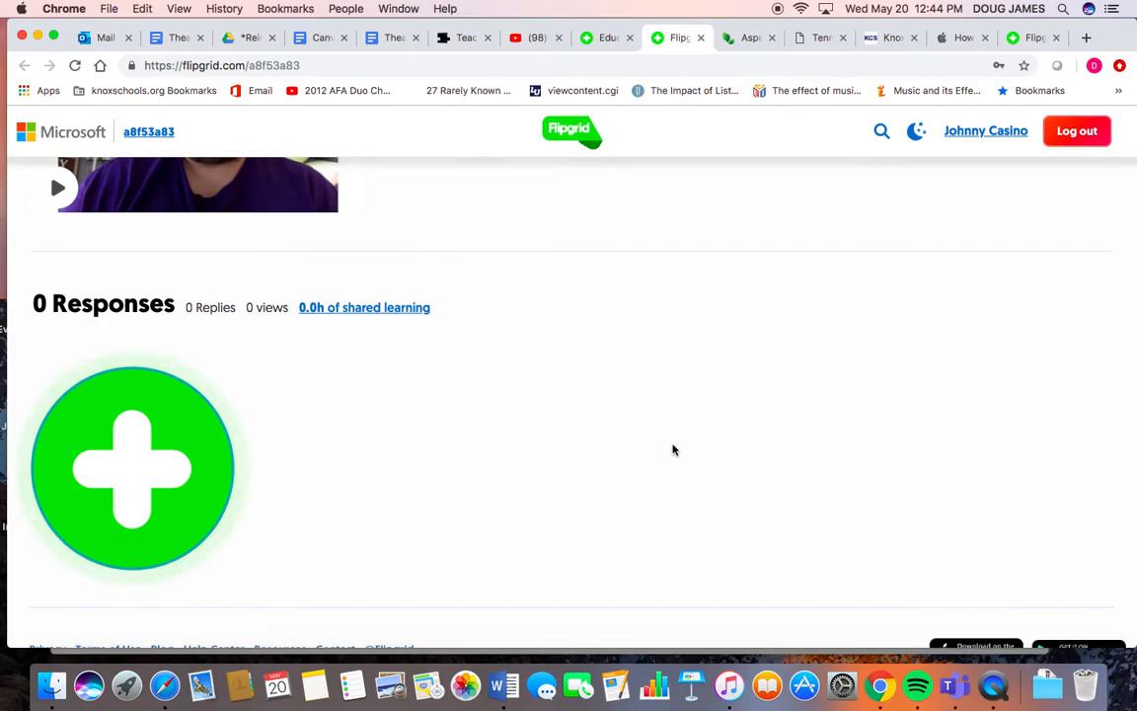
- Switch to the other Flipgrid tab and open the educator login
{"action": "scroll", "coordinate": [688, 464], "scroll_direction": "up", "scroll_amount": 10}
{"action": "scroll", "coordinate": [658, 437], "scroll_direction": "down", "scroll_amount": 4}
{"action": "scroll", "coordinate": [658, 436], "scroll_direction": "down", "scroll_amount": 5}
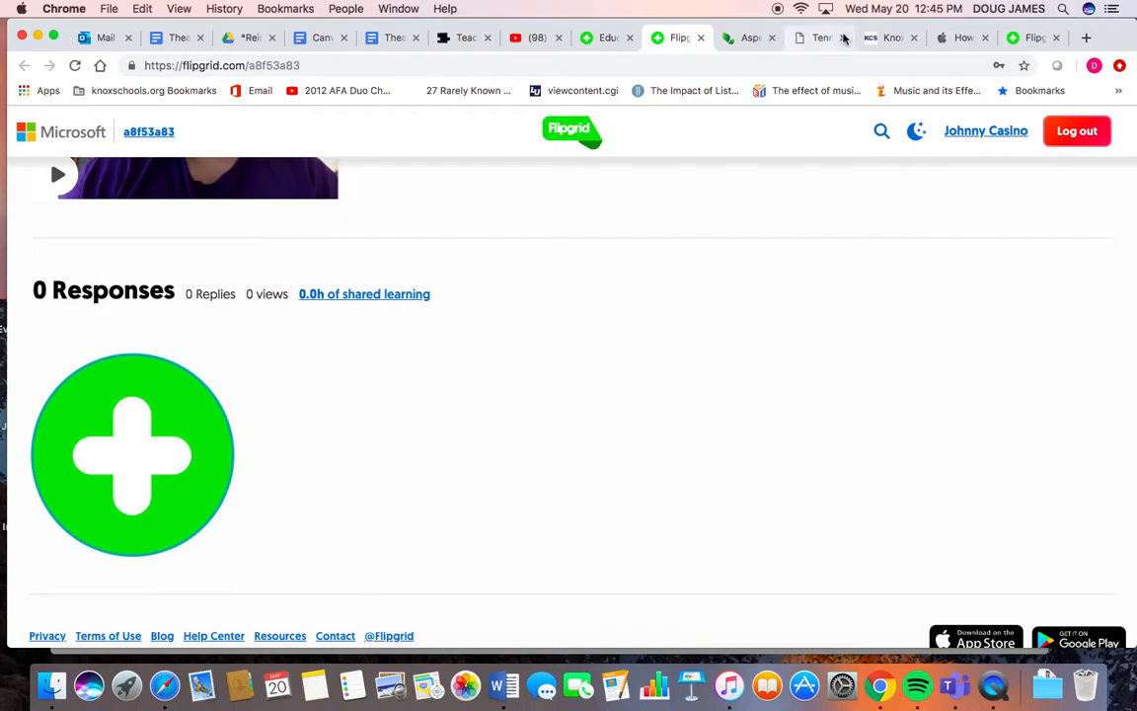
{"action": "left_click", "coordinate": [1030, 40]}
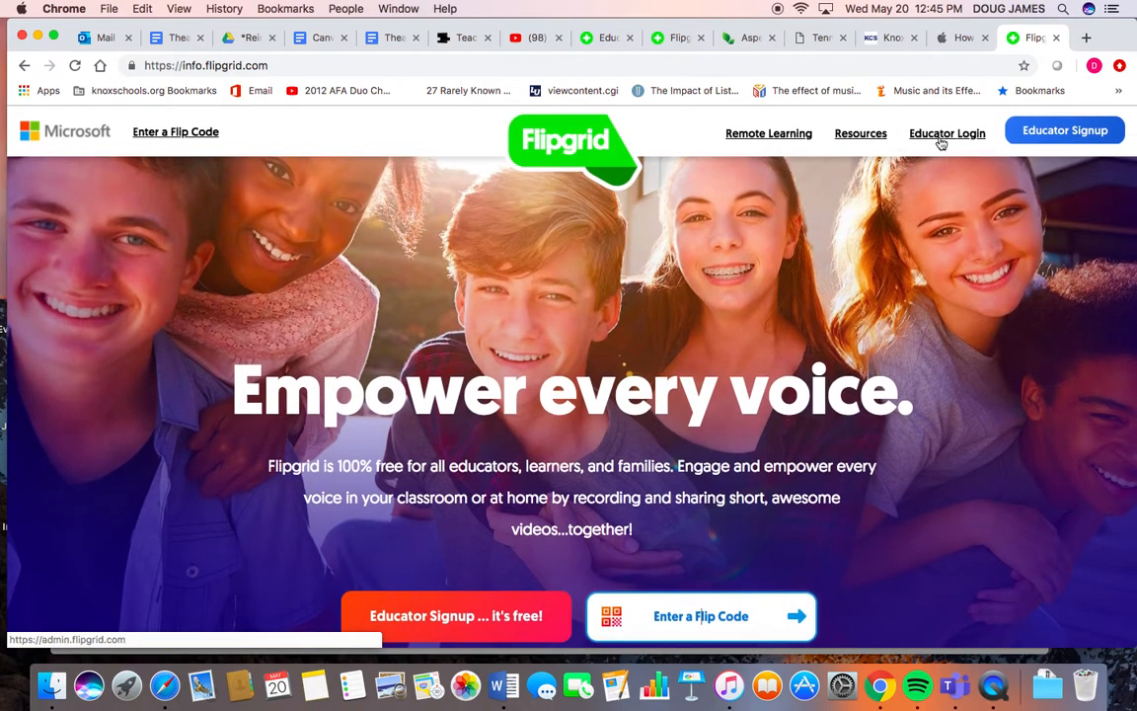
{"action": "left_click", "coordinate": [942, 138]}
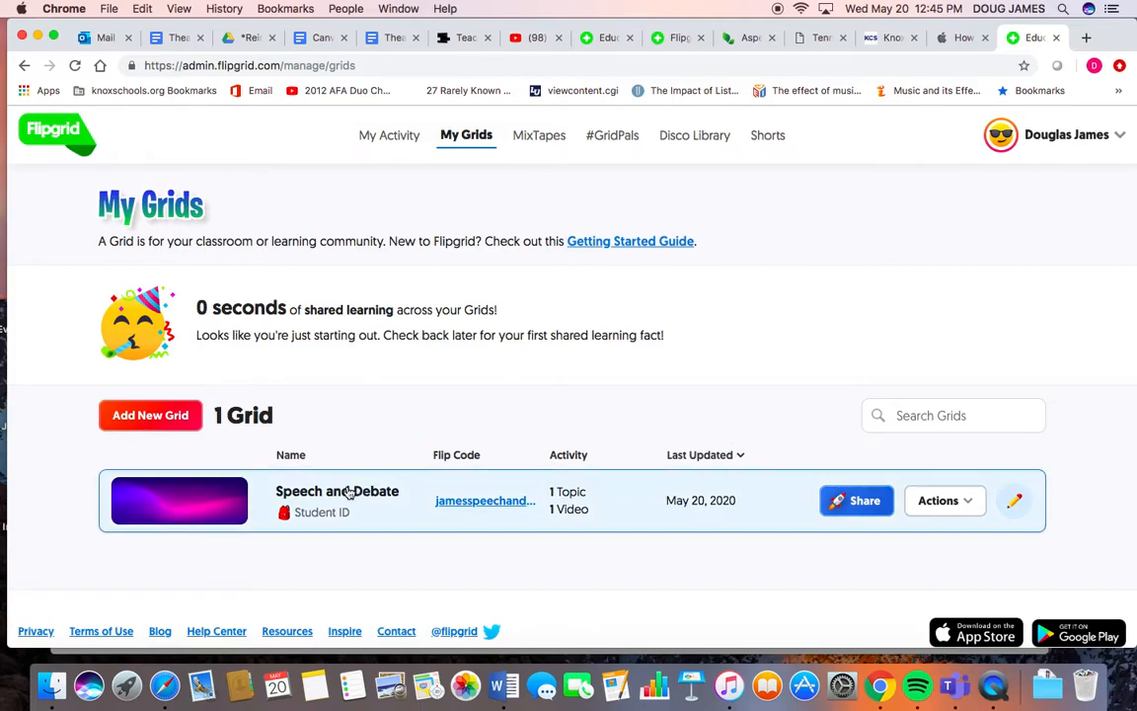
- Open the student's response in the Welcome and Get to Know Ya topic of the Speech and Debate grid
{"action": "left_click", "coordinate": [349, 492]}
{"action": "scroll", "coordinate": [348, 491], "scroll_direction": "down", "scroll_amount": 2}
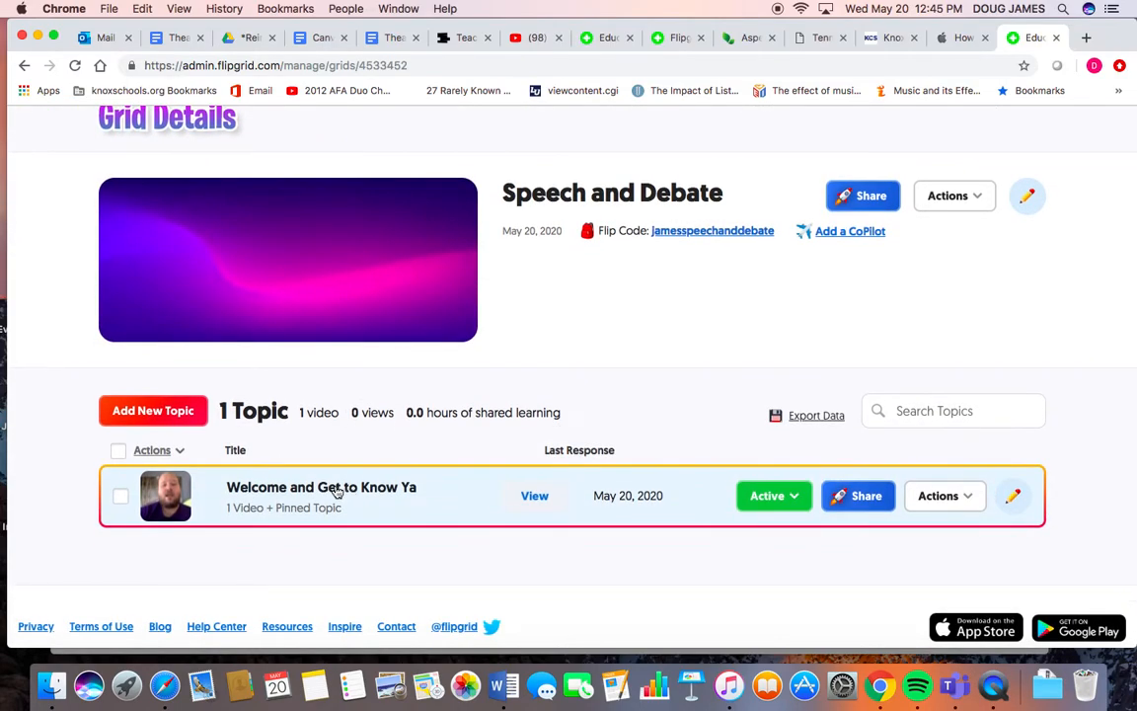
{"action": "left_click", "coordinate": [335, 491]}
{"action": "scroll", "coordinate": [336, 491], "scroll_direction": "down", "scroll_amount": 3}
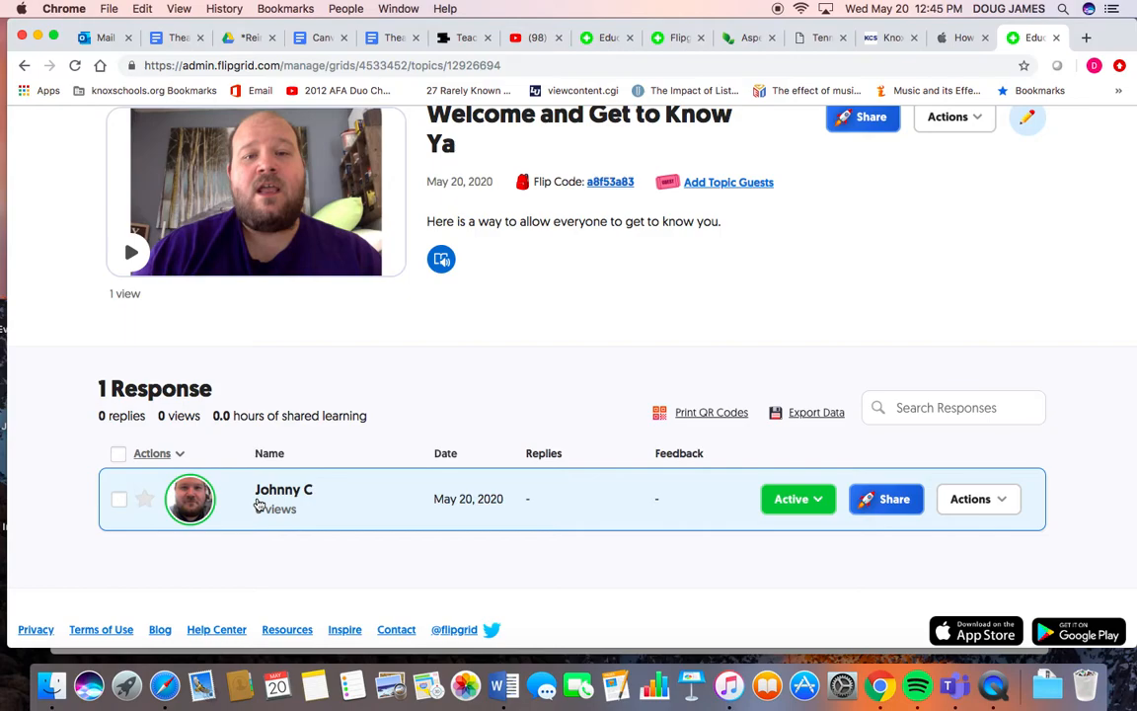
{"action": "left_click", "coordinate": [258, 505]}
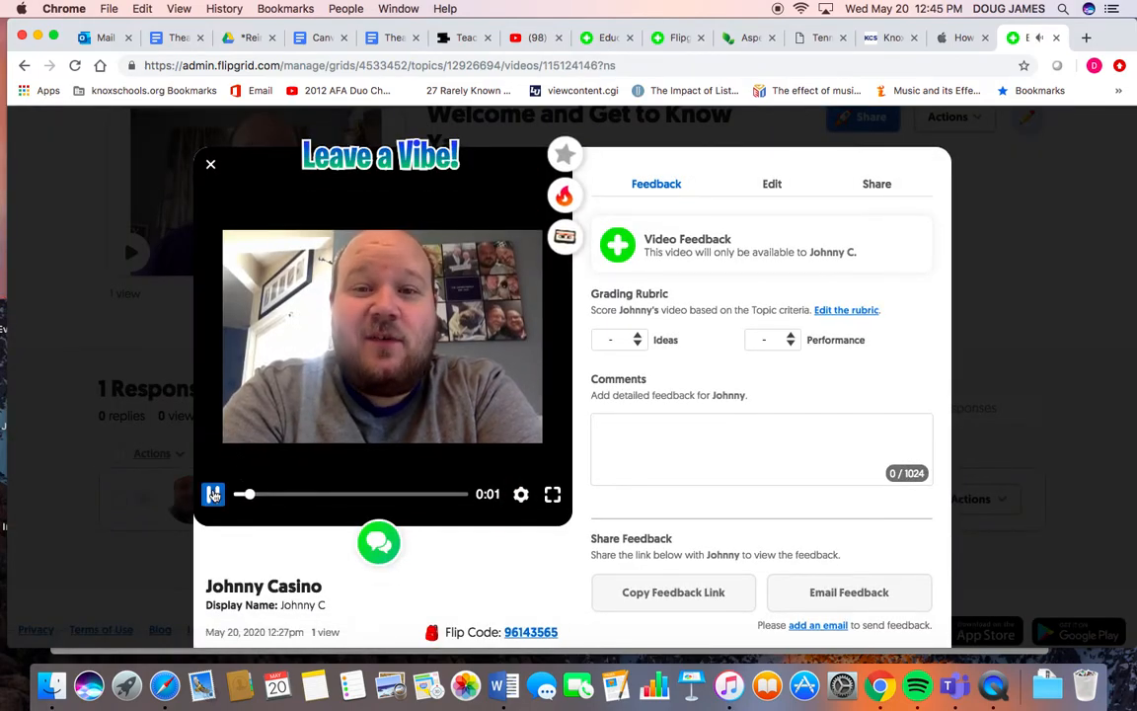
{"action": "left_click", "coordinate": [214, 495]}
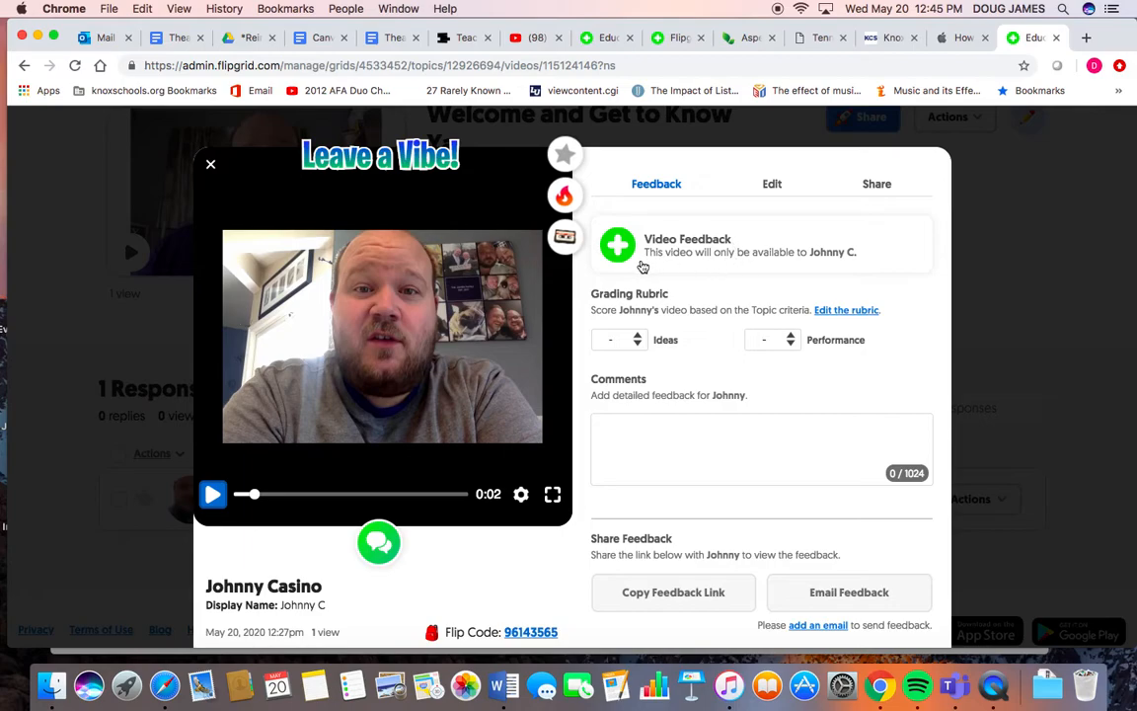
- Score the response 4 for Ideas and 5 for Performance in the grading rubric
{"action": "left_click", "coordinate": [635, 341]}
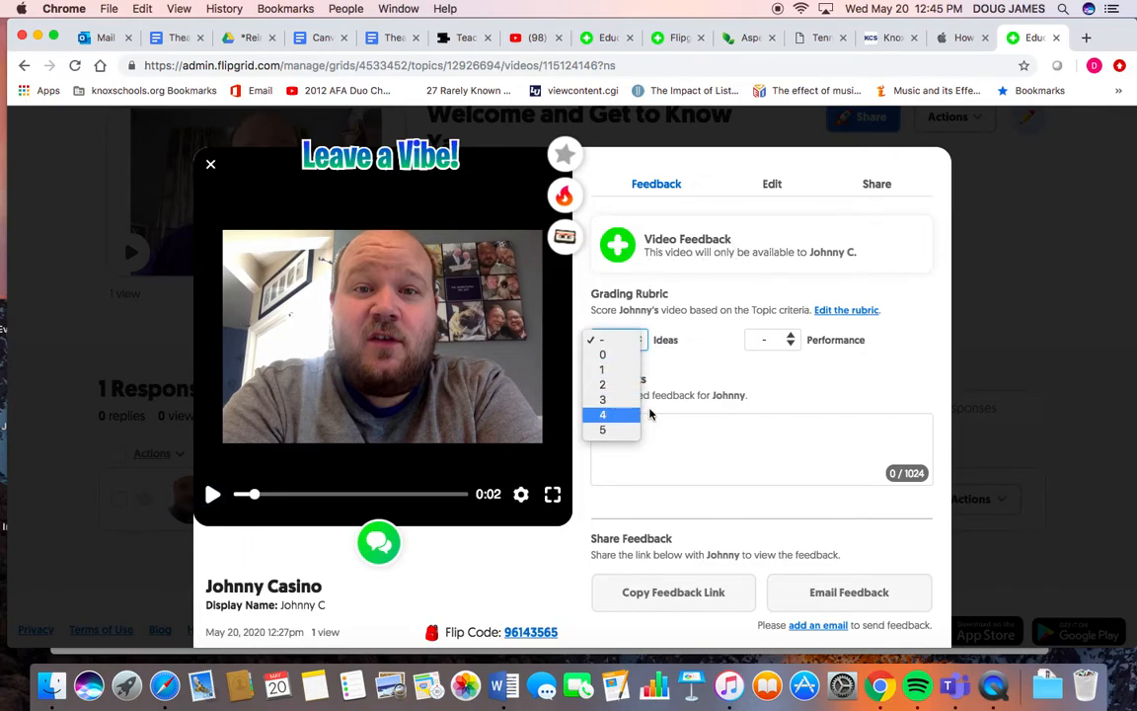
{"action": "left_click", "coordinate": [743, 365]}
{"action": "left_click", "coordinate": [768, 340]}
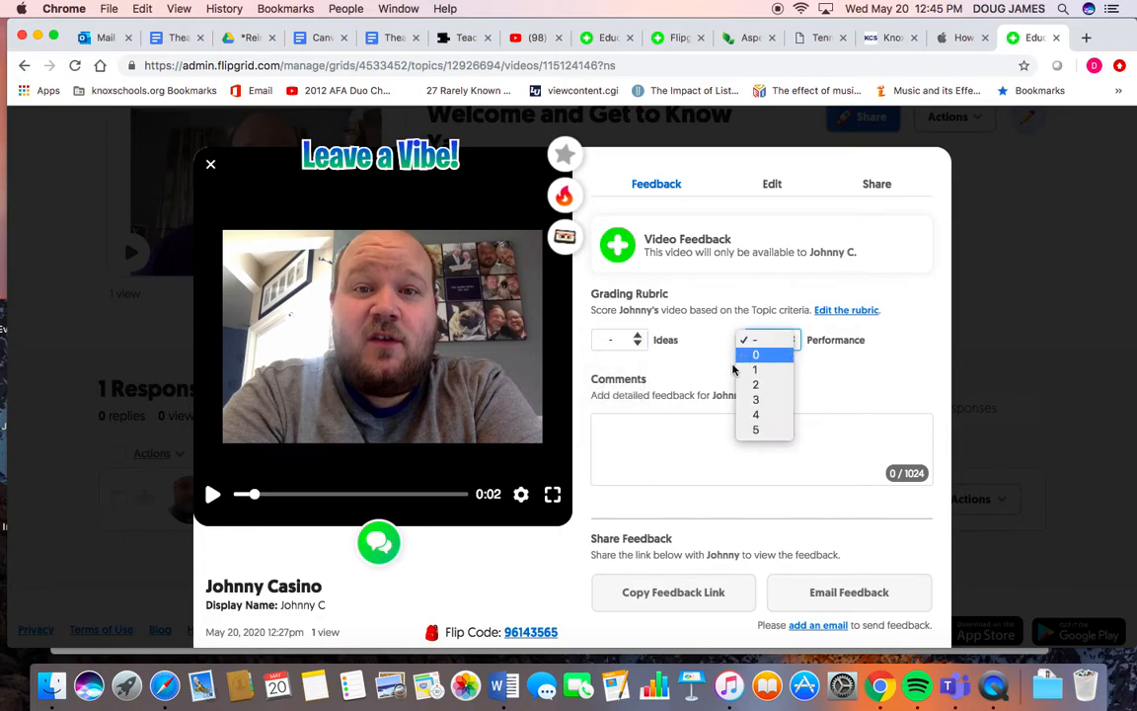
{"action": "left_click", "coordinate": [630, 348]}
{"action": "left_click", "coordinate": [630, 341]}
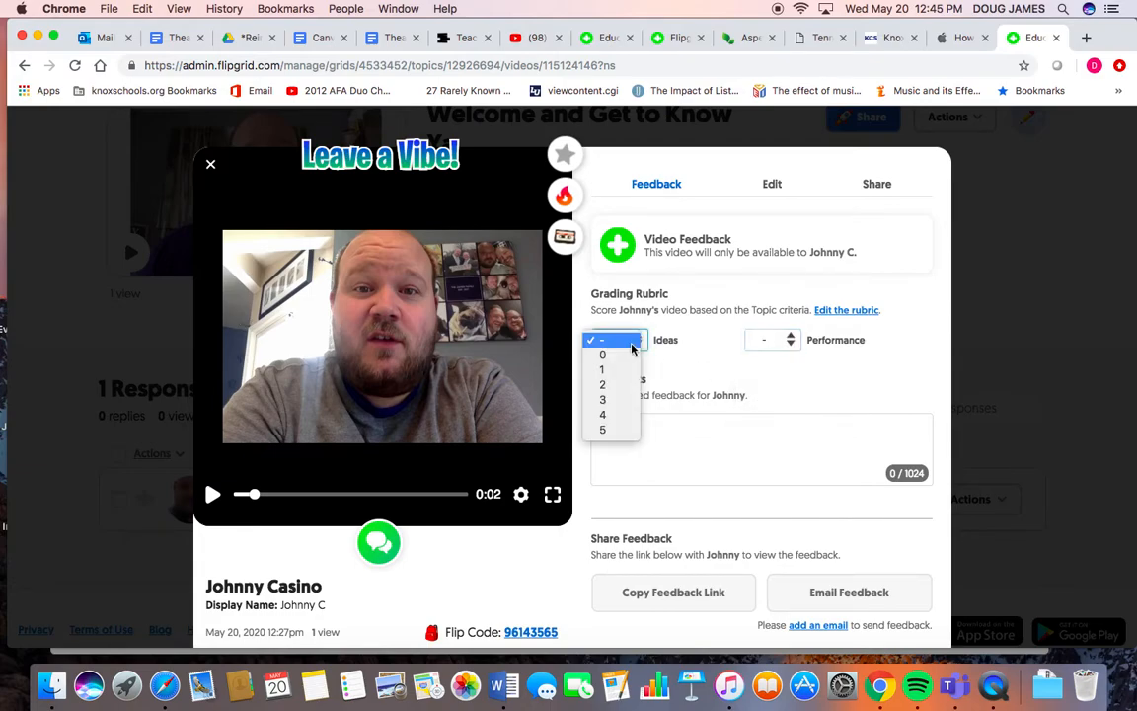
{"action": "left_click", "coordinate": [782, 346]}
{"action": "left_click", "coordinate": [782, 346]}
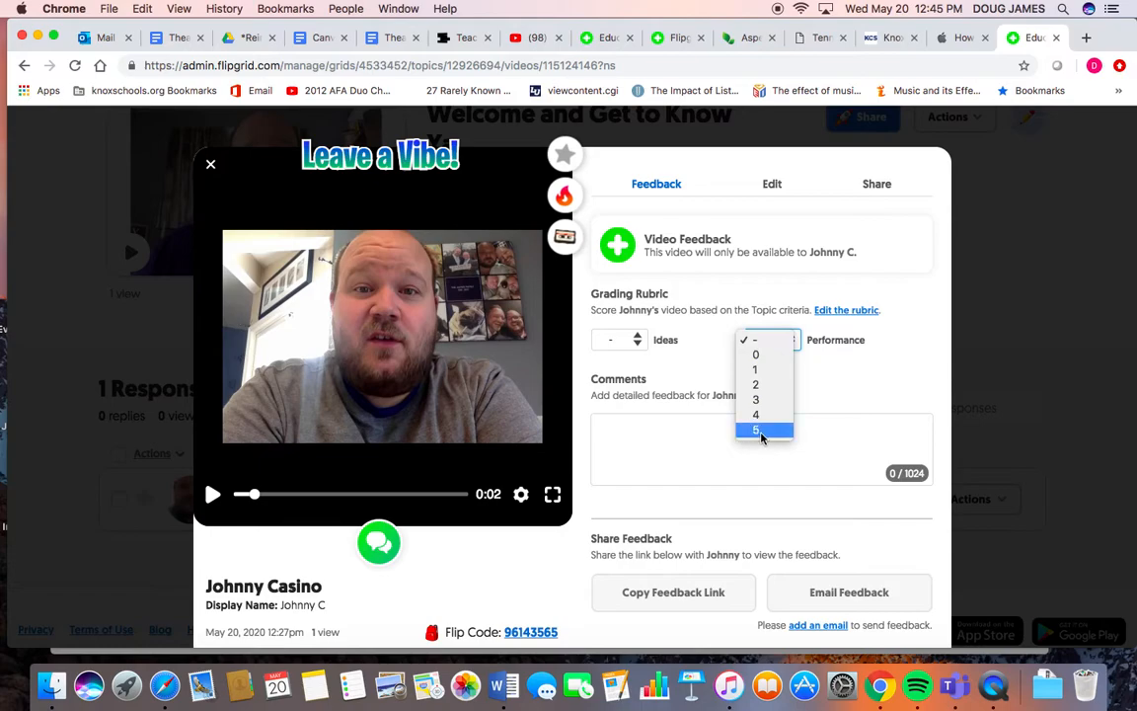
{"action": "left_click", "coordinate": [630, 340]}
{"action": "left_click", "coordinate": [630, 340]}
{"action": "left_click", "coordinate": [605, 415]}
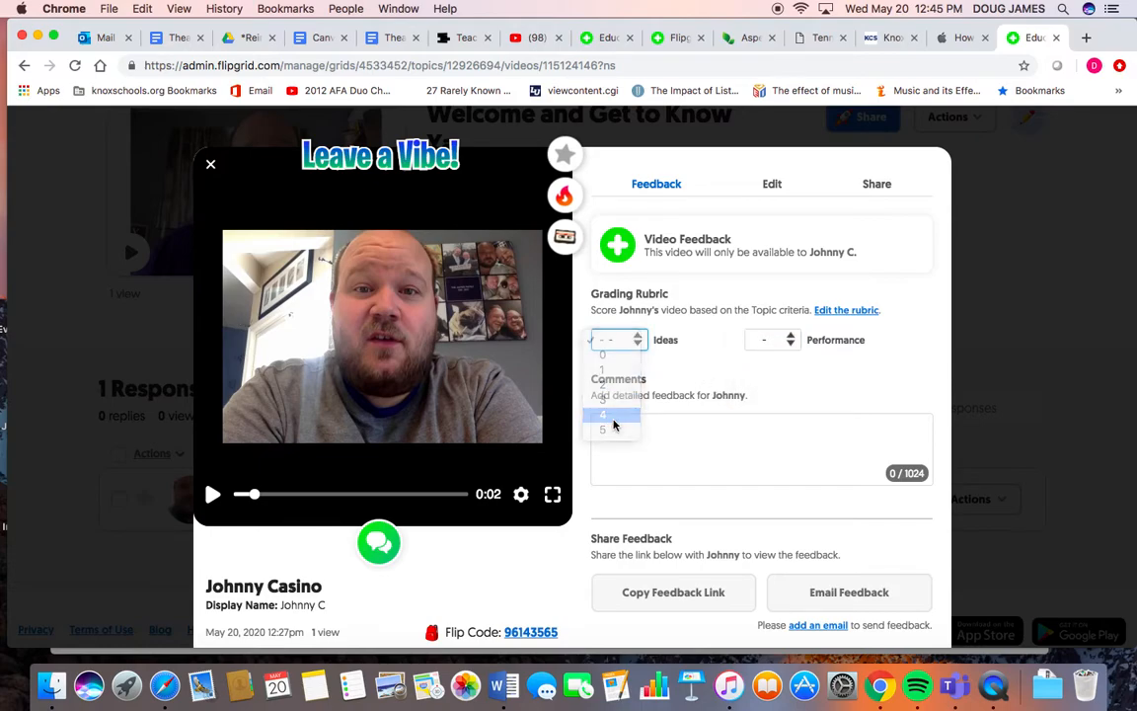
{"action": "left_click", "coordinate": [770, 347]}
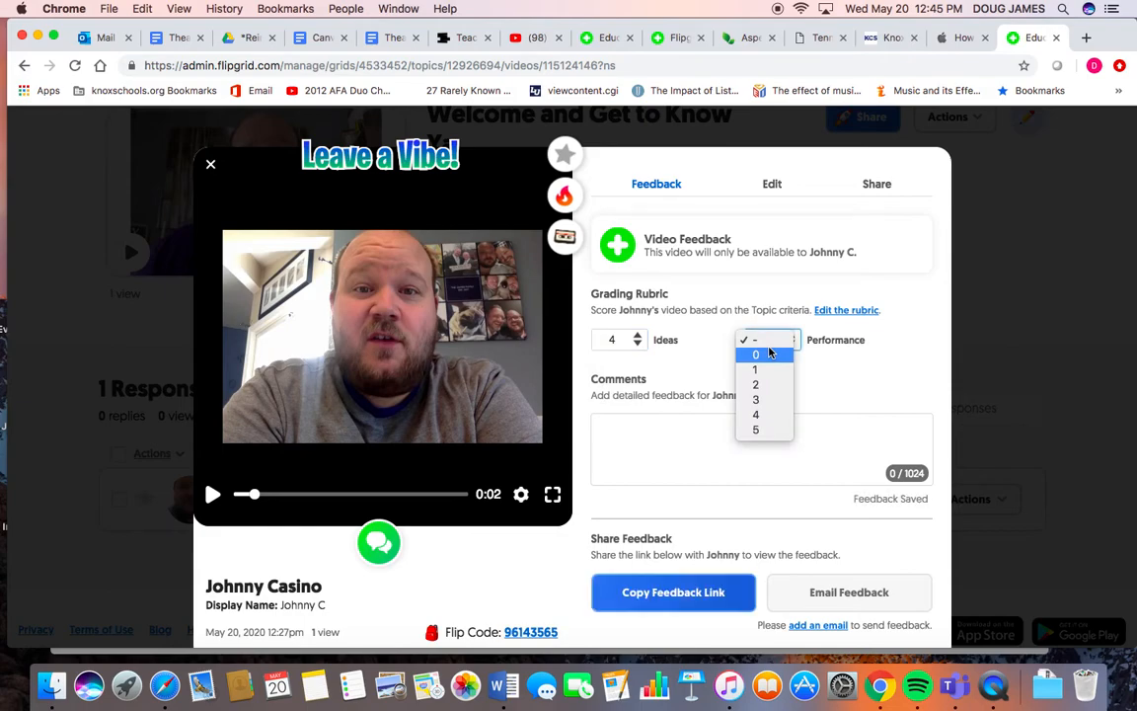
{"action": "left_click", "coordinate": [763, 430]}
- Add the comment "YOU ARE INCREDIBLE! But... you need to grow more hair." to the response feedback
{"action": "left_click", "coordinate": [663, 432]}
{"action": "type", "text": "YOU ARE INCREDIBLE"}
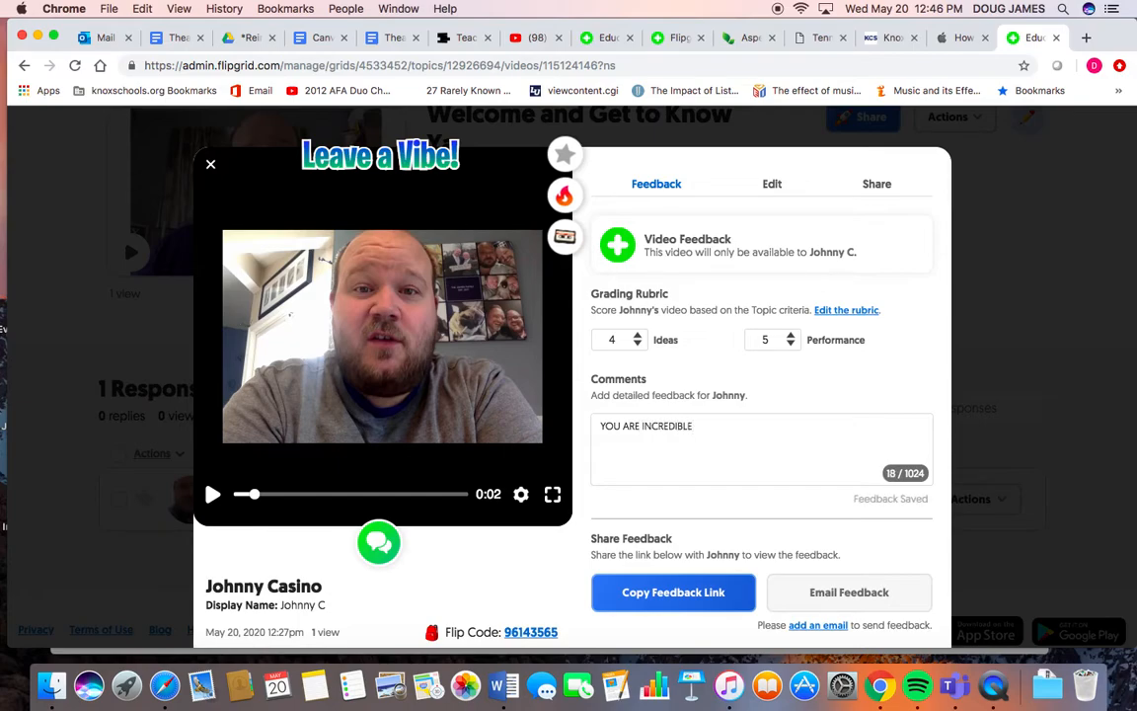
{"action": "type", "text": "! But... you need to grow more hair."}
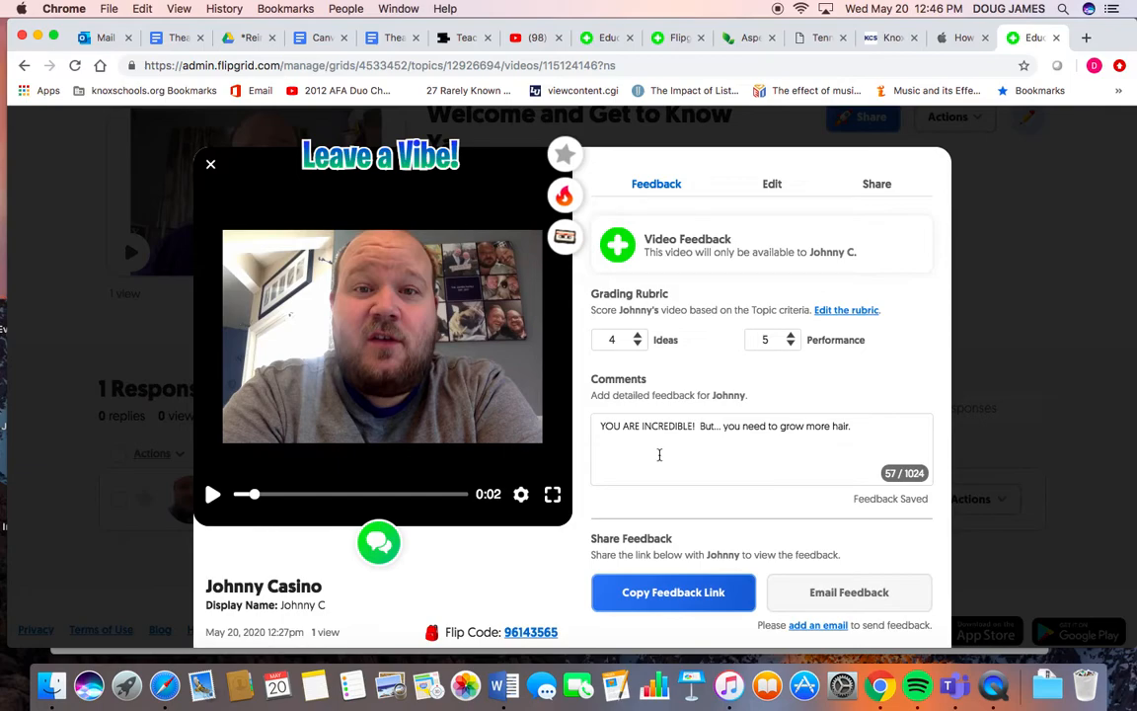
{"action": "scroll", "coordinate": [659, 455], "scroll_direction": "down", "scroll_amount": 2}
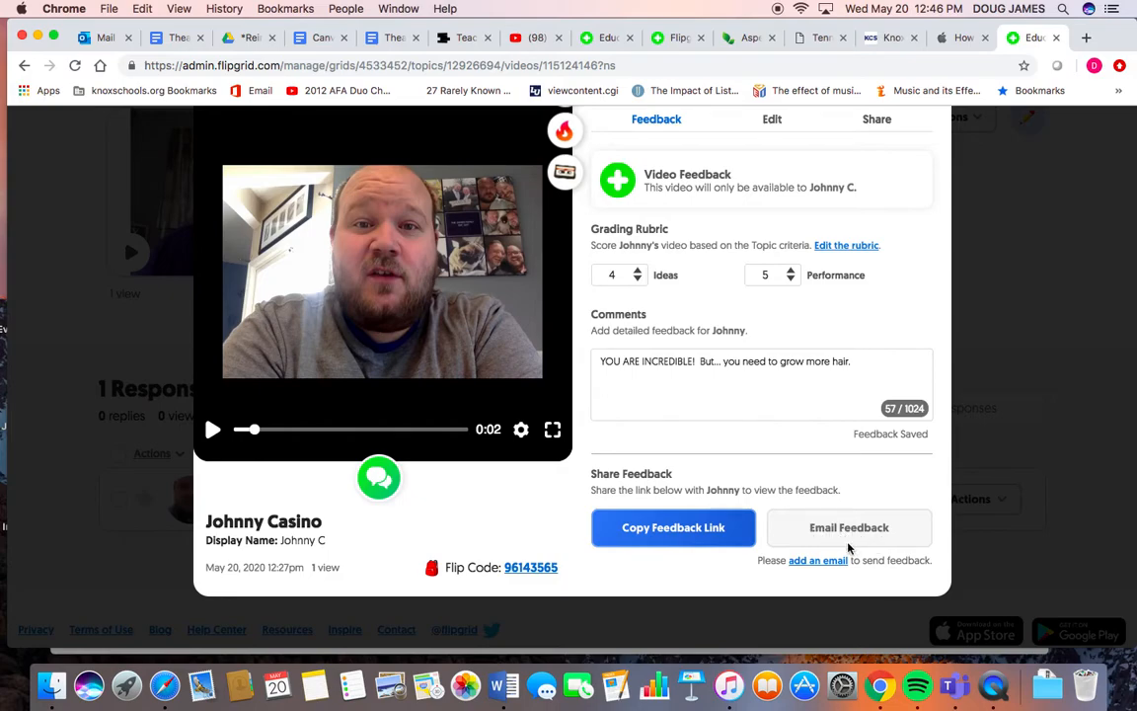
{"action": "scroll", "coordinate": [844, 546], "scroll_direction": "up", "scroll_amount": 1}
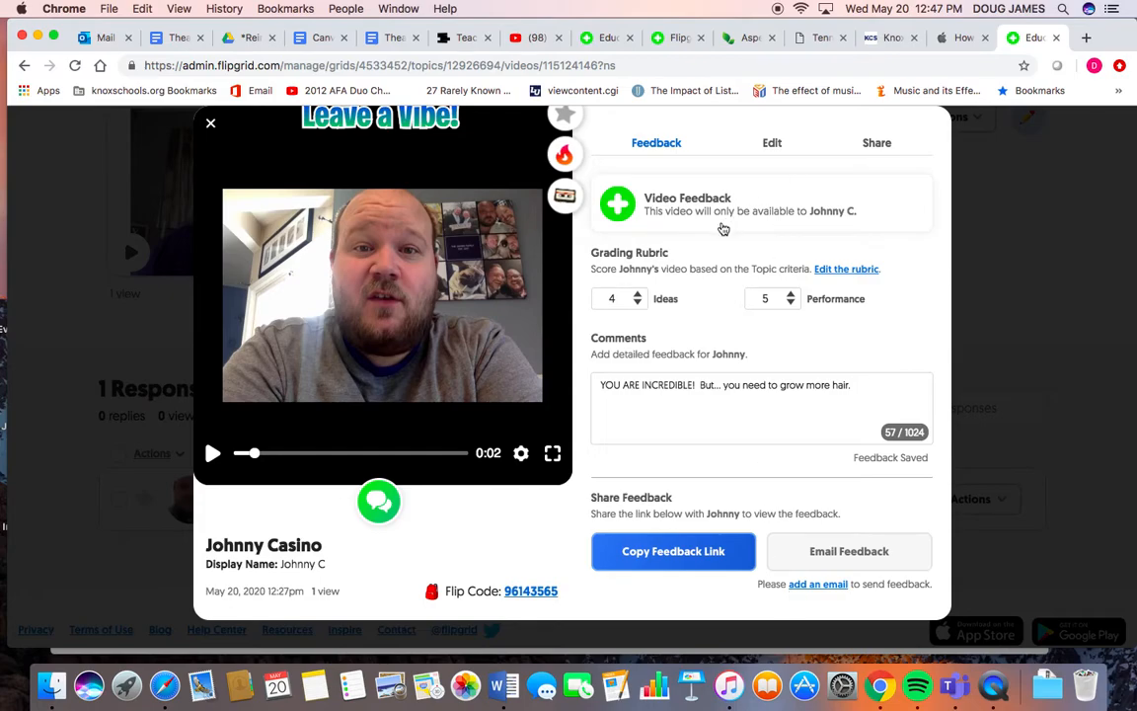
{"action": "scroll", "coordinate": [723, 229], "scroll_direction": "up", "scroll_amount": 3}
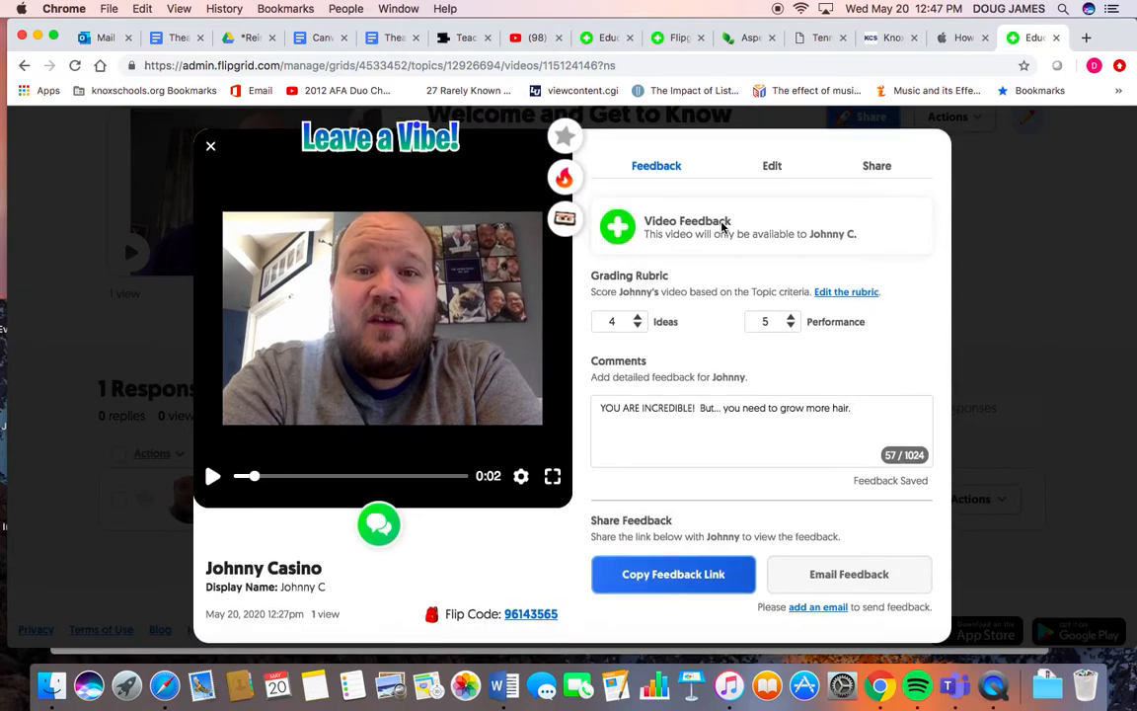
- Open the response's Edit tab and review its editable student details
{"action": "scroll", "coordinate": [721, 227], "scroll_direction": "down", "scroll_amount": 1}
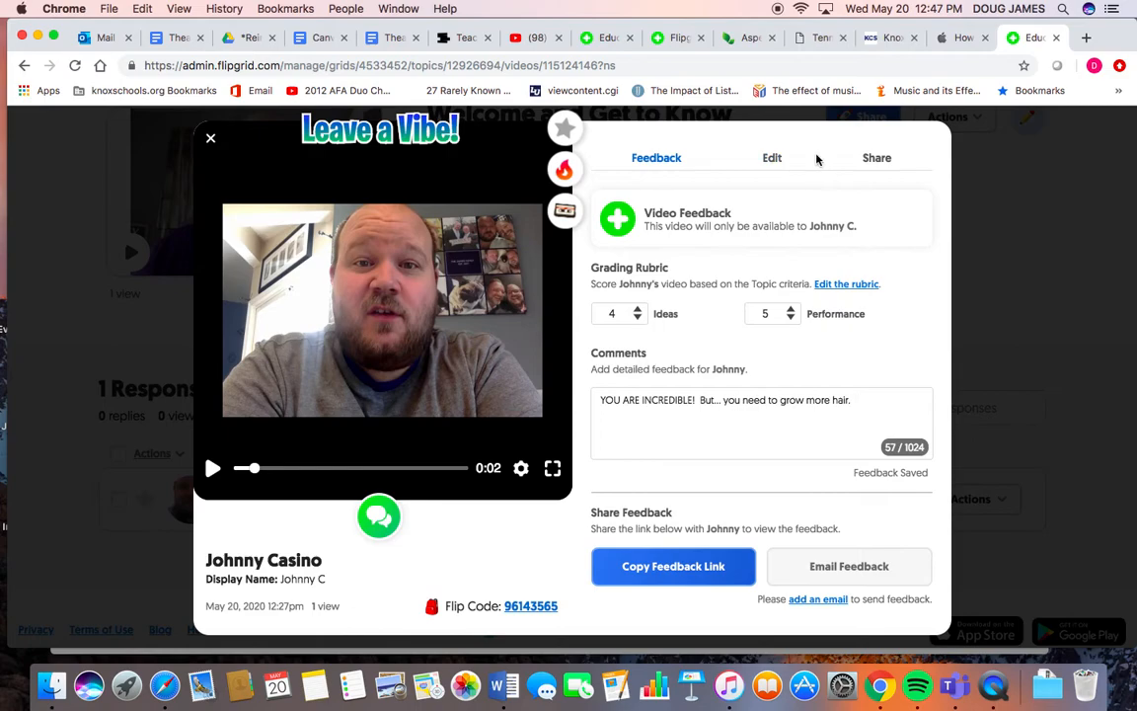
{"action": "left_click", "coordinate": [774, 159]}
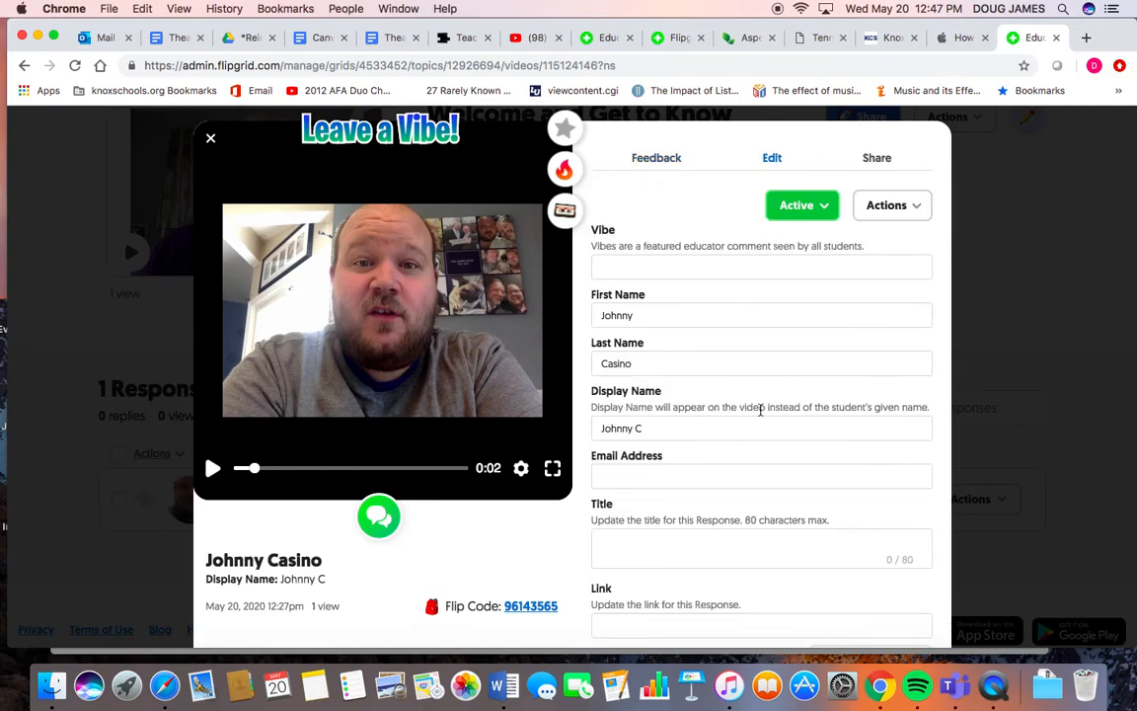
{"action": "scroll", "coordinate": [760, 413], "scroll_direction": "down", "scroll_amount": 3}
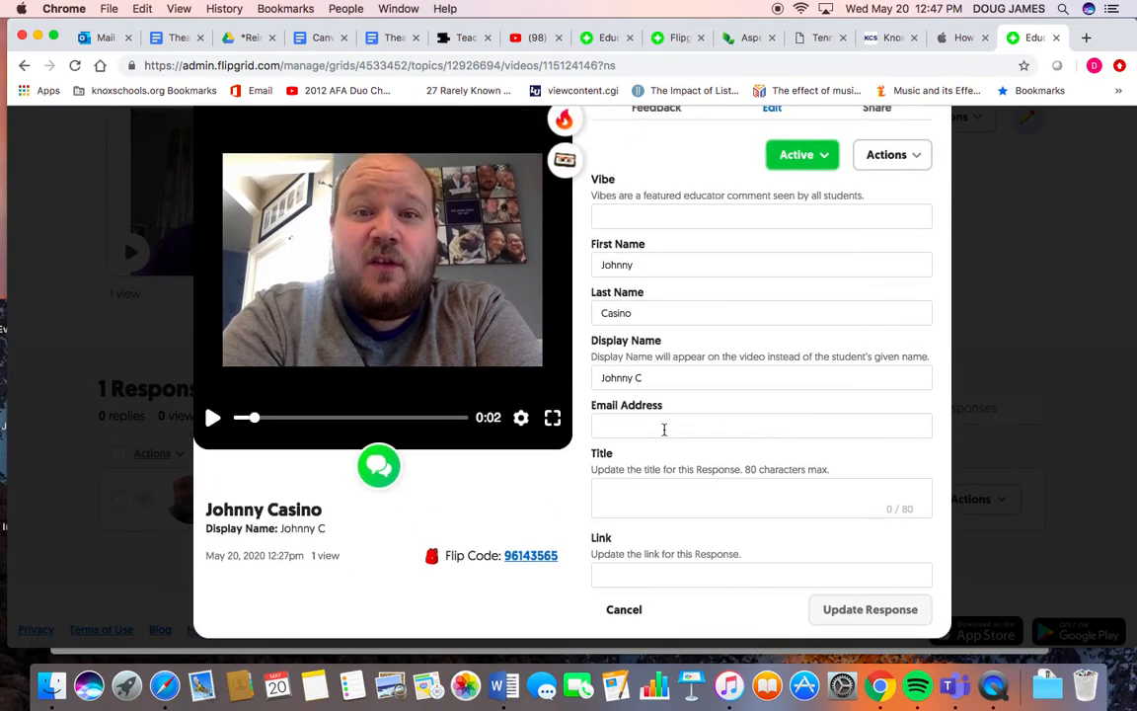
{"action": "scroll", "coordinate": [663, 430], "scroll_direction": "up", "scroll_amount": 3}
- Open the response's Share tab and review its link and sharing options
{"action": "left_click", "coordinate": [876, 197]}
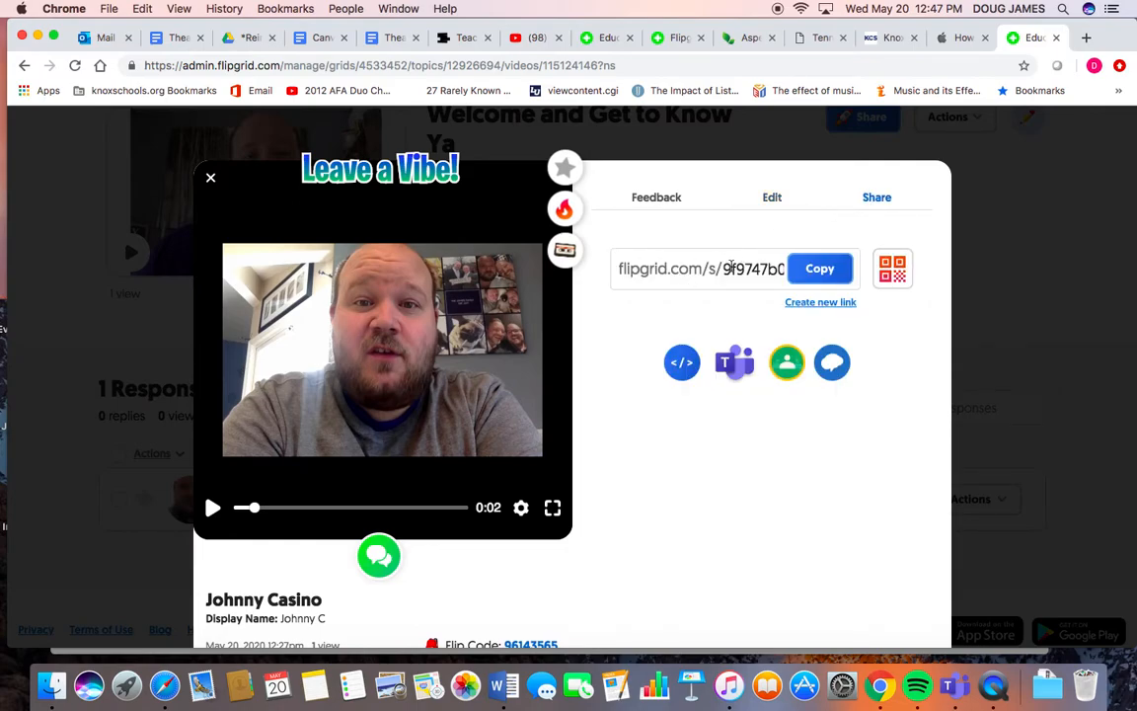
{"action": "scroll", "coordinate": [726, 325], "scroll_direction": "down", "scroll_amount": 2}
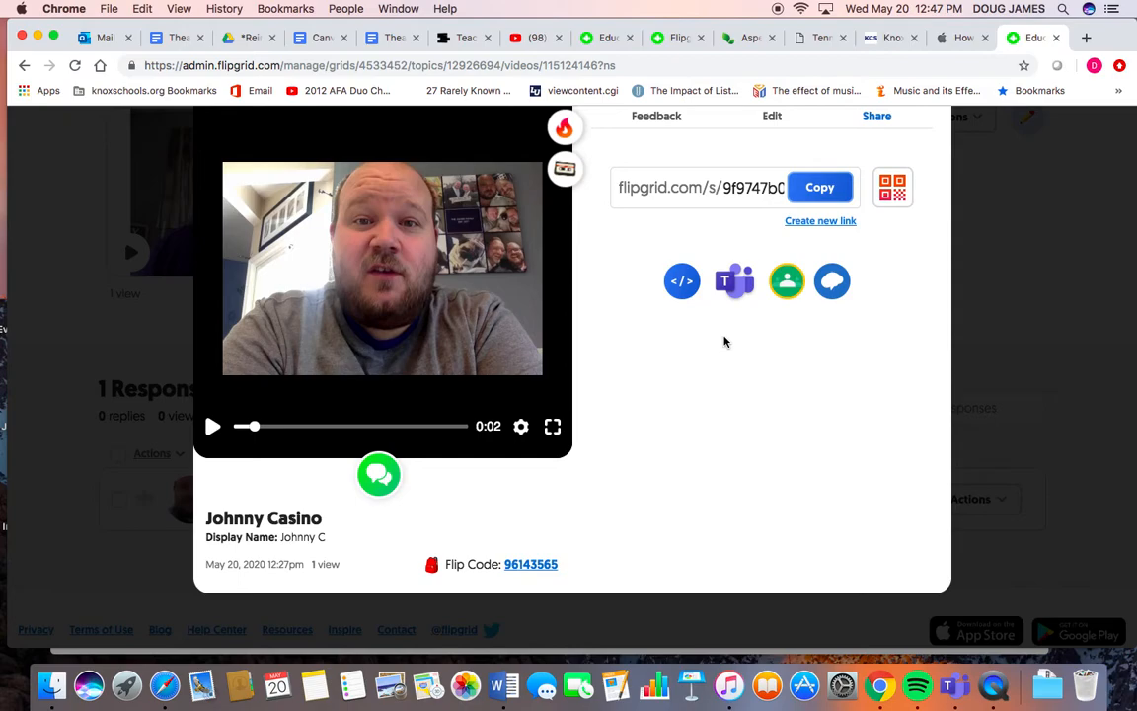
{"action": "scroll", "coordinate": [724, 342], "scroll_direction": "up", "scroll_amount": 2}
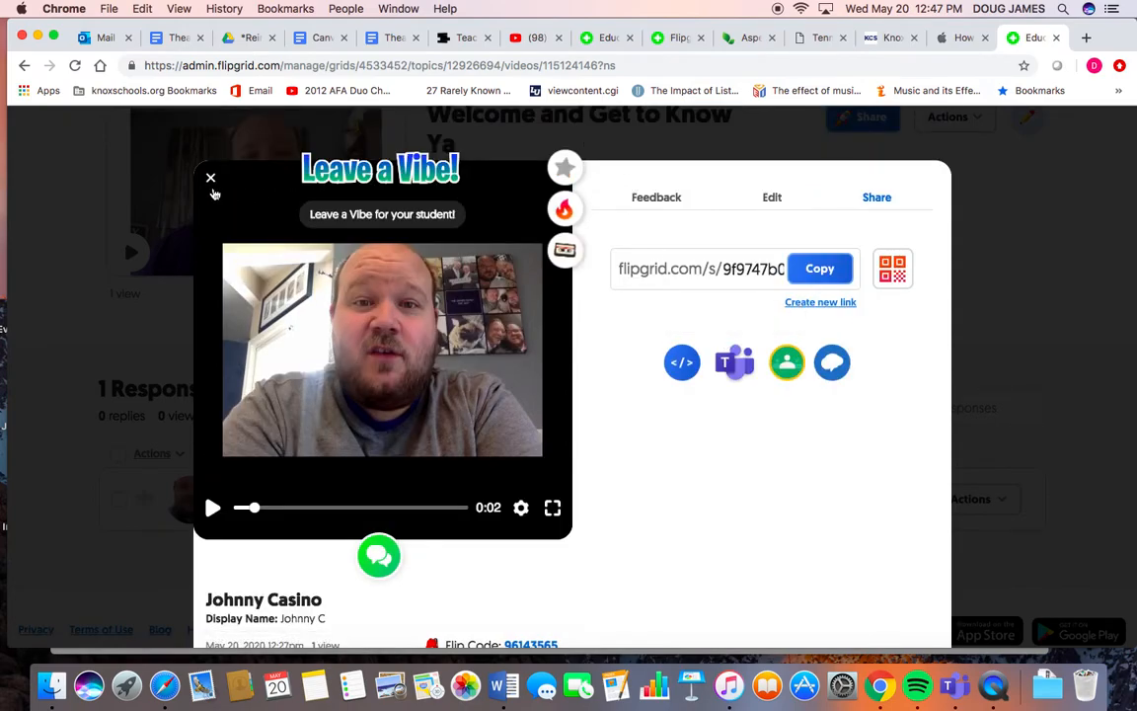
{"action": "scroll", "coordinate": [229, 175], "scroll_direction": "down", "scroll_amount": 2}
{"action": "scroll", "coordinate": [244, 158], "scroll_direction": "up", "scroll_amount": 1}
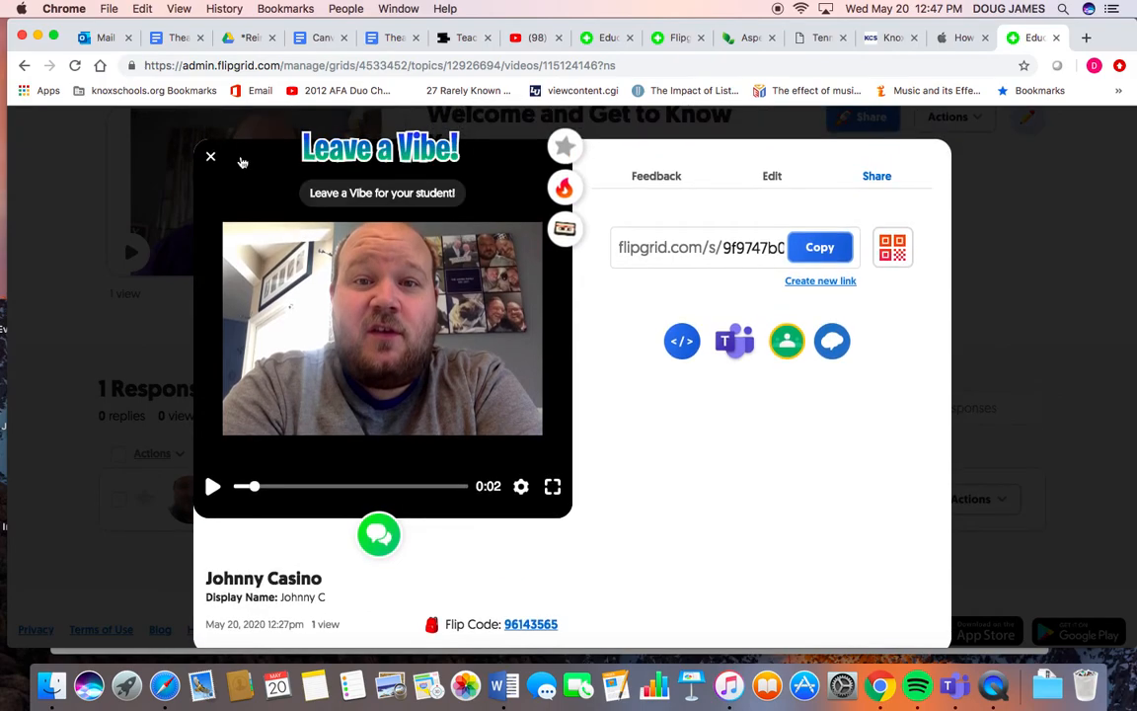
- Return to the response's Feedback tab and review the saved rubric scores and comment
{"action": "left_click", "coordinate": [657, 178]}
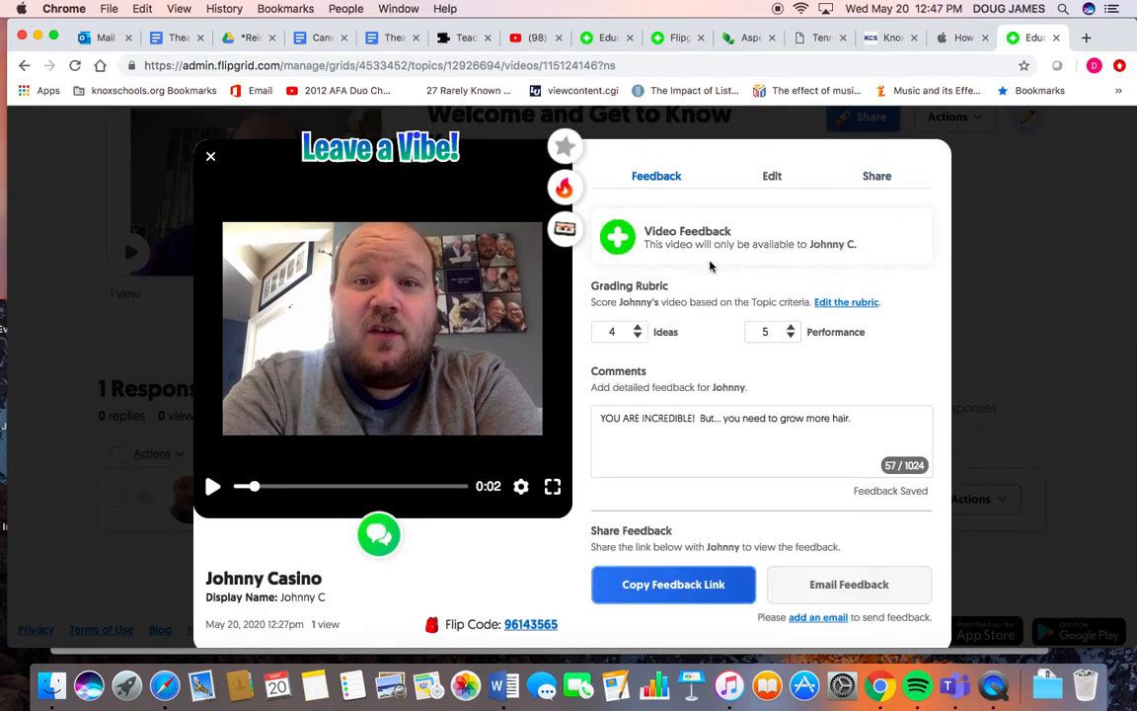
{"action": "scroll", "coordinate": [786, 429], "scroll_direction": "down", "scroll_amount": 1}
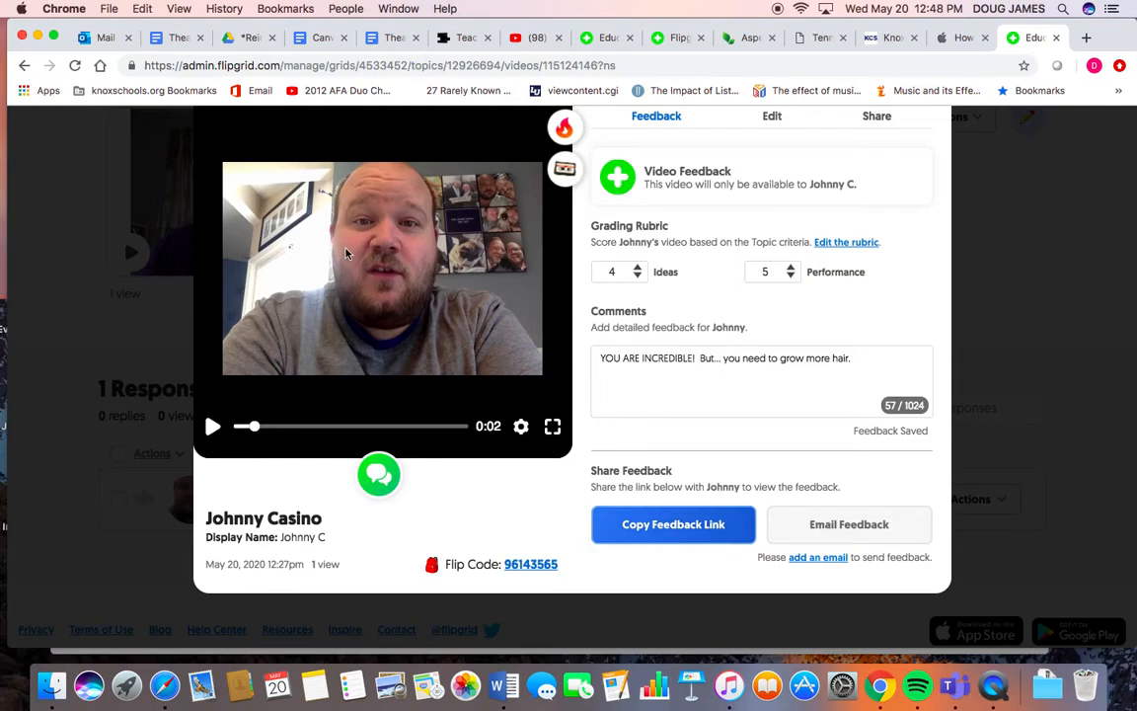
{"action": "scroll", "coordinate": [311, 223], "scroll_direction": "up", "scroll_amount": 2}
- Close the response viewer and review the topic's response list and feedback score
{"action": "left_click", "coordinate": [191, 159]}
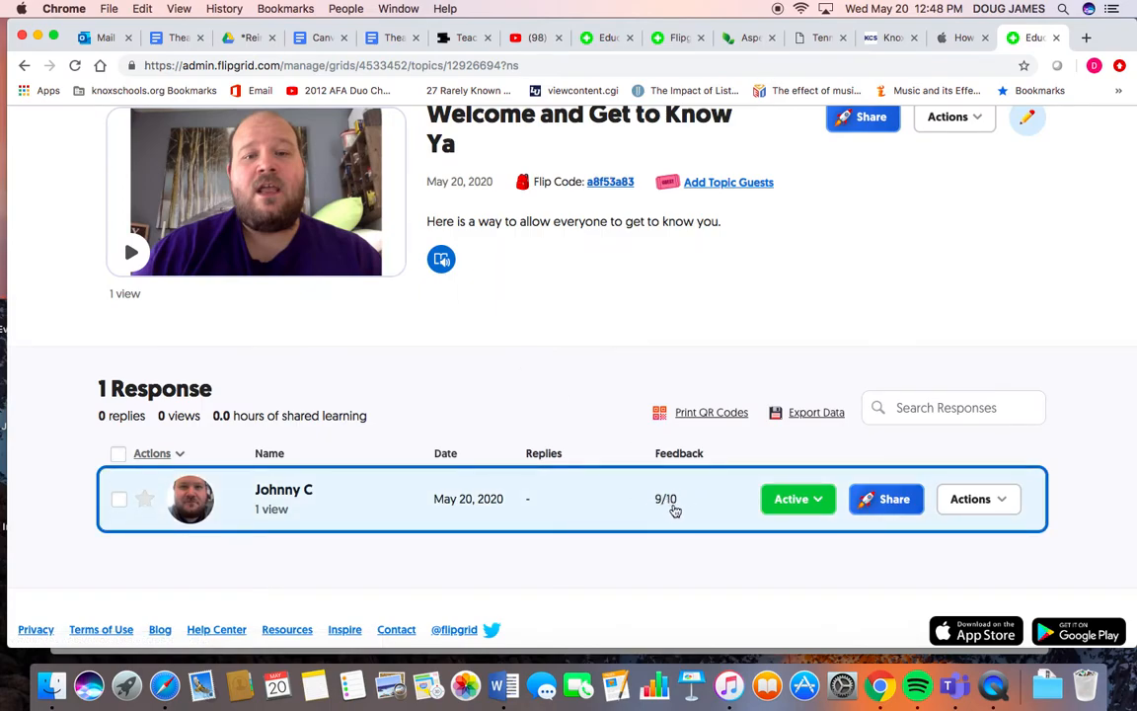
{"action": "scroll", "coordinate": [650, 504], "scroll_direction": "up", "scroll_amount": 1}
{"action": "scroll", "coordinate": [649, 504], "scroll_direction": "up", "scroll_amount": 2}
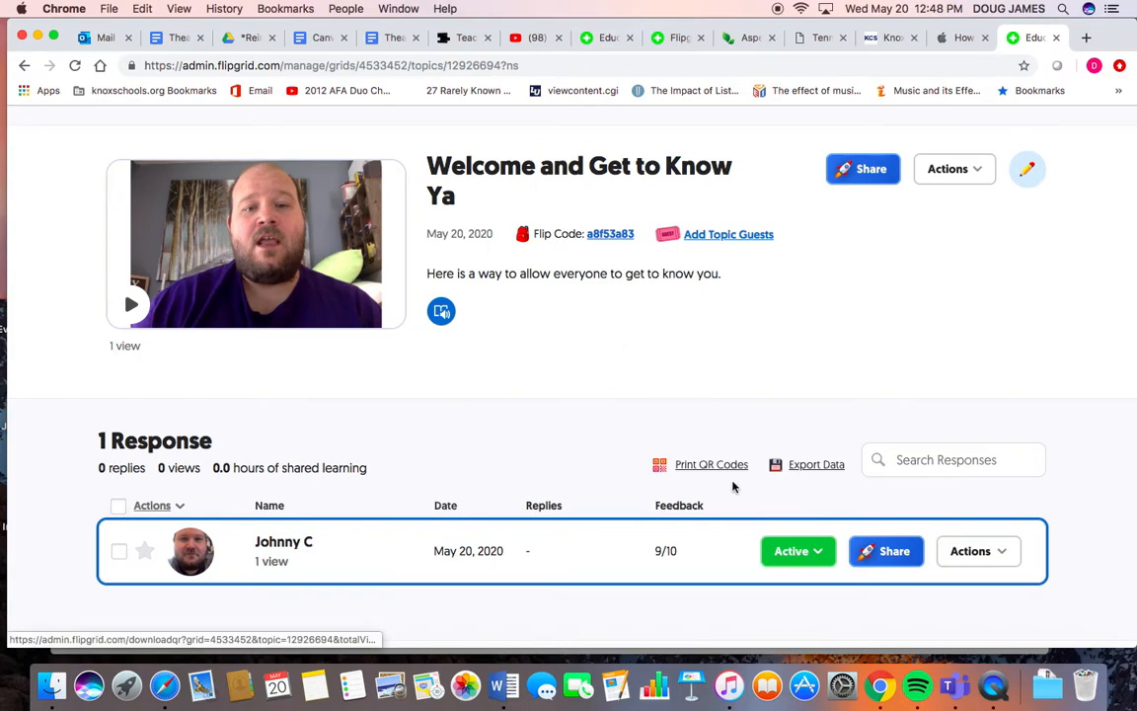
{"action": "scroll", "coordinate": [733, 484], "scroll_direction": "down", "scroll_amount": 1}
{"action": "scroll", "coordinate": [733, 484], "scroll_direction": "down", "scroll_amount": 3}
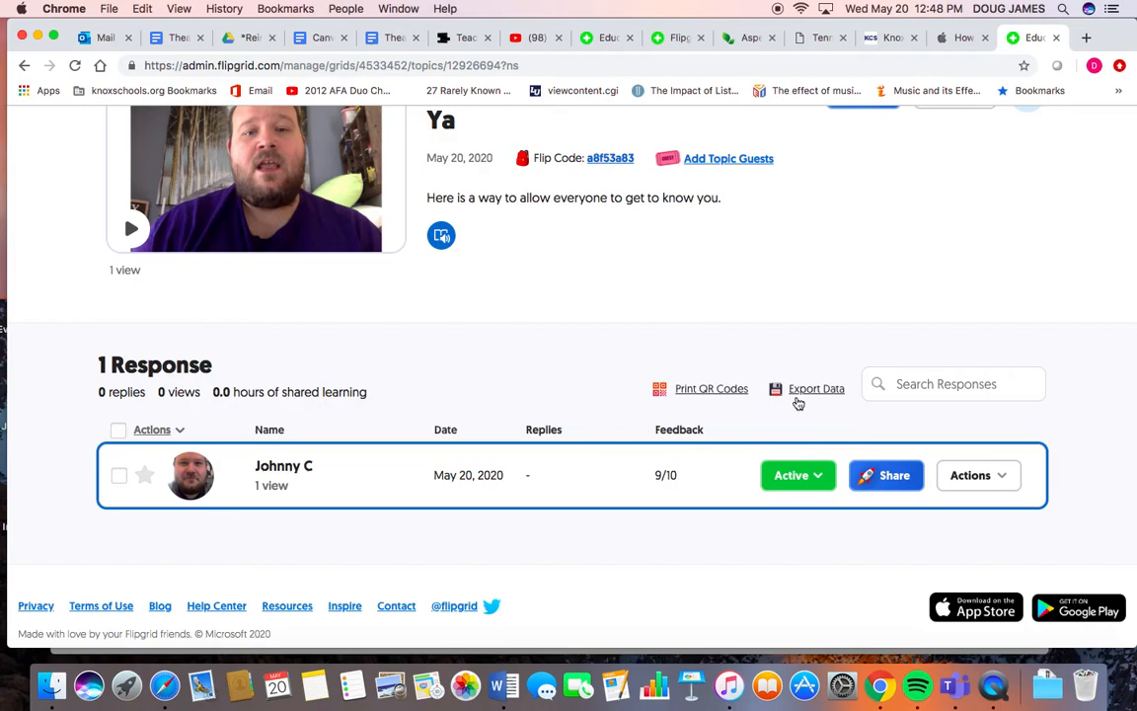
{"action": "scroll", "coordinate": [798, 402], "scroll_direction": "up", "scroll_amount": 5}
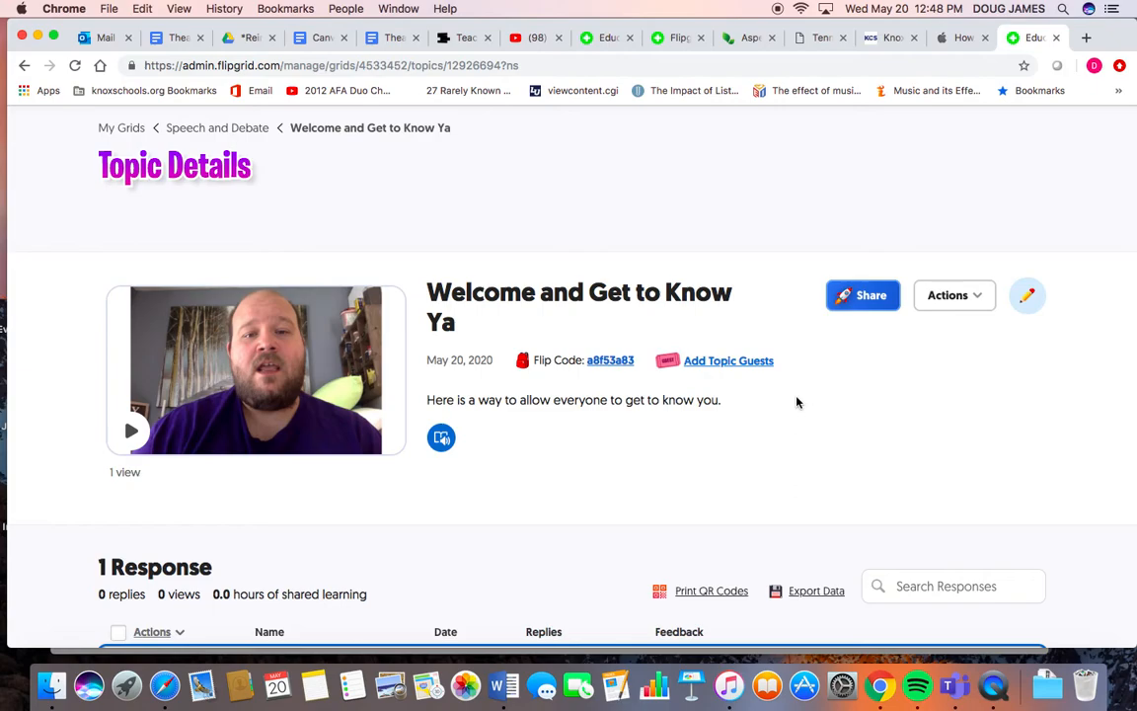
{"action": "scroll", "coordinate": [798, 402], "scroll_direction": "down", "scroll_amount": 2}
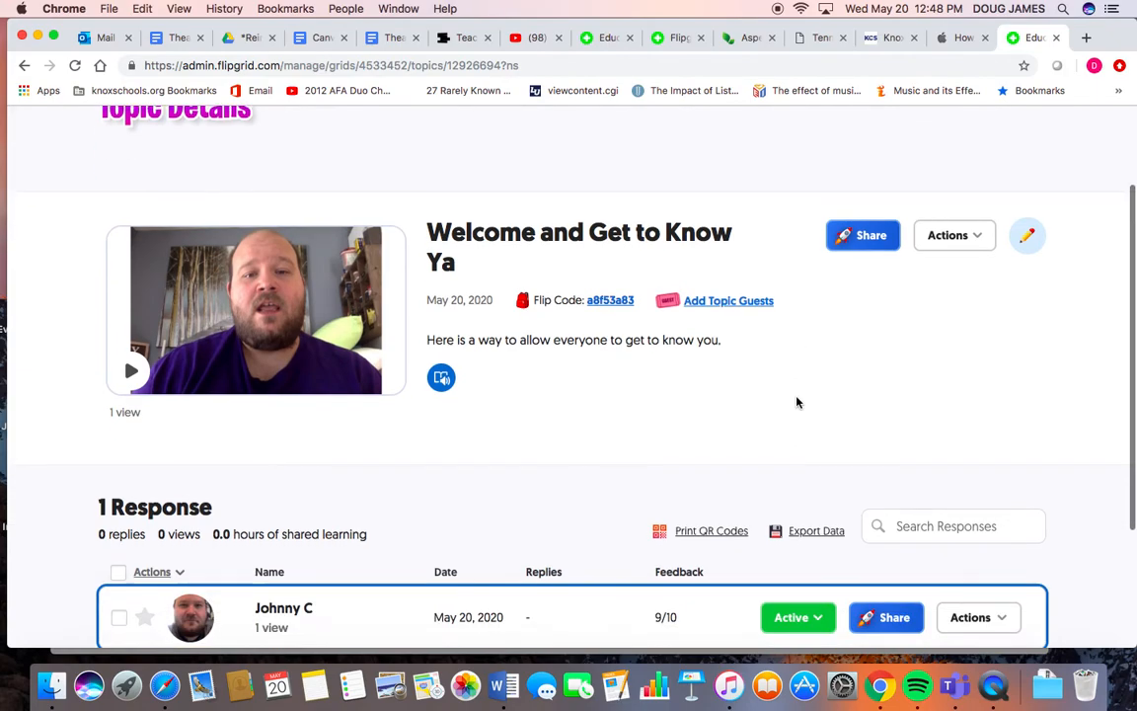
{"action": "scroll", "coordinate": [798, 402], "scroll_direction": "up", "scroll_amount": 1}
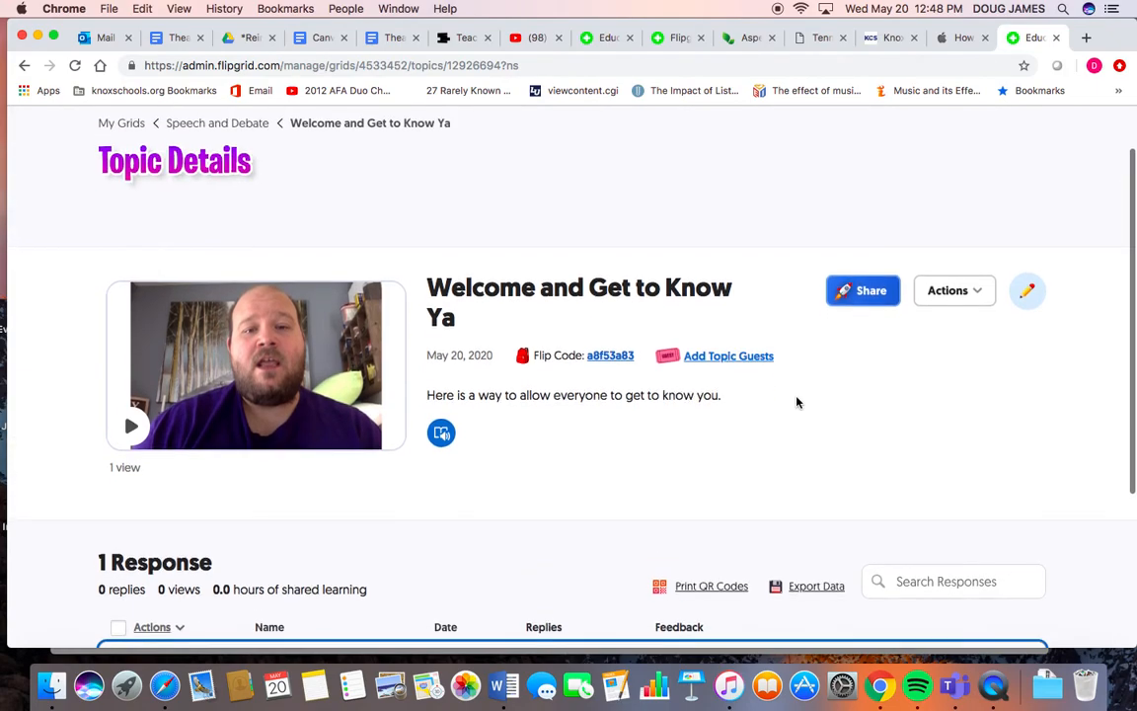
- Go back to the Speech and Debate grid and open the new topic form to review its options
{"action": "left_click", "coordinate": [207, 125]}
{"action": "scroll", "coordinate": [208, 128], "scroll_direction": "down", "scroll_amount": 4}
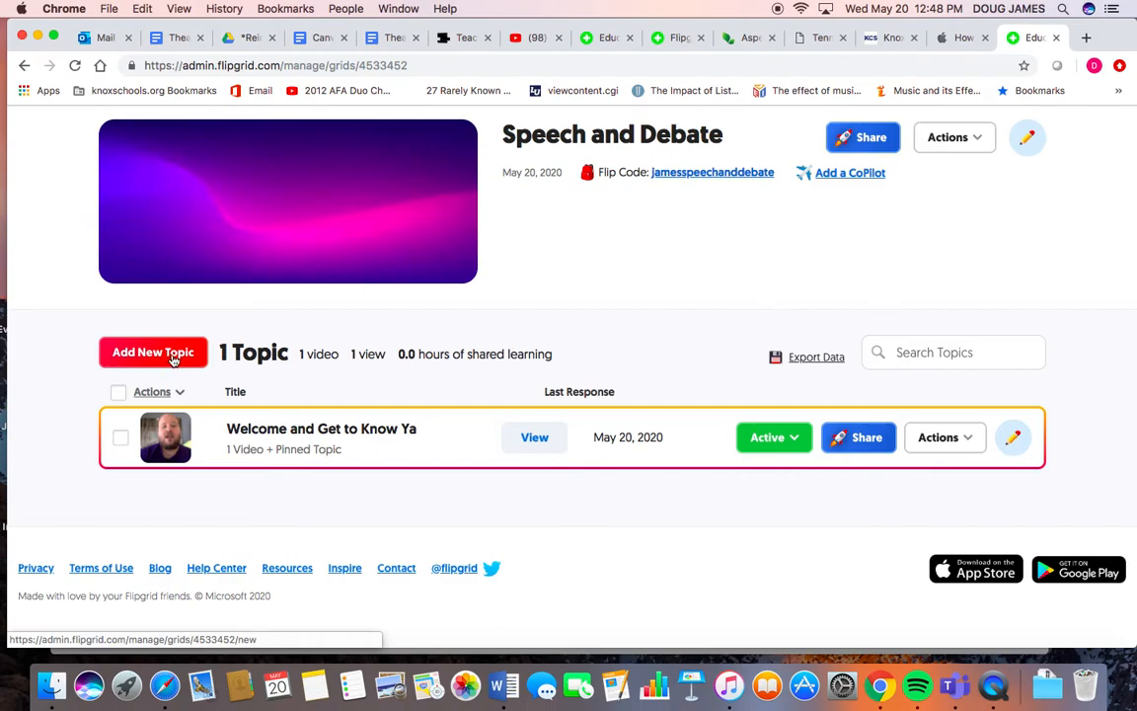
{"action": "left_click", "coordinate": [171, 360]}
{"action": "scroll", "coordinate": [171, 357], "scroll_direction": "down", "scroll_amount": 2}
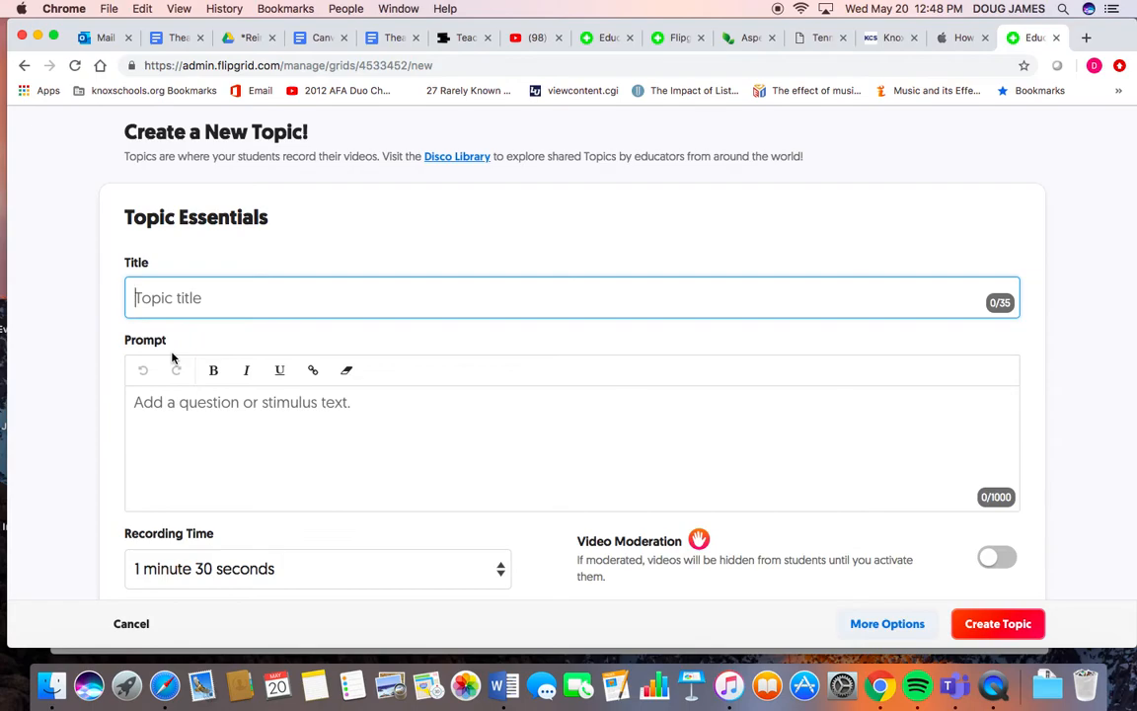
{"action": "scroll", "coordinate": [216, 448], "scroll_direction": "down", "scroll_amount": 5}
{"action": "scroll", "coordinate": [216, 448], "scroll_direction": "down", "scroll_amount": 5}
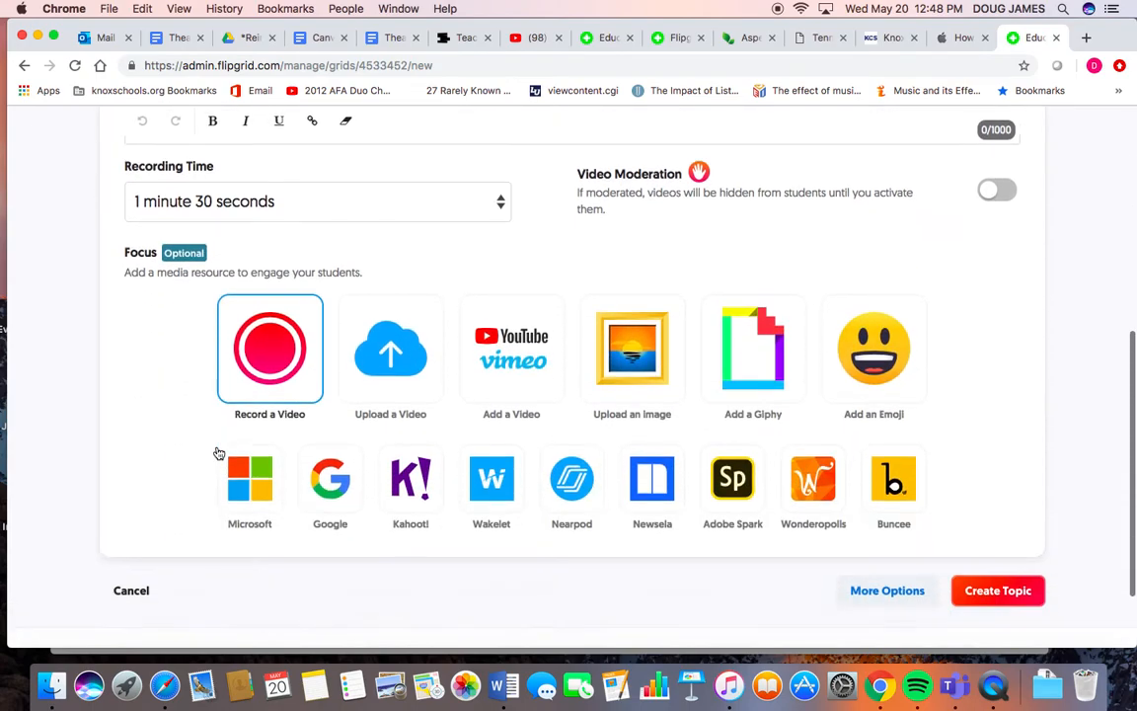
{"action": "scroll", "coordinate": [218, 452], "scroll_direction": "up", "scroll_amount": 6}
{"action": "scroll", "coordinate": [218, 452], "scroll_direction": "up", "scroll_amount": 6}
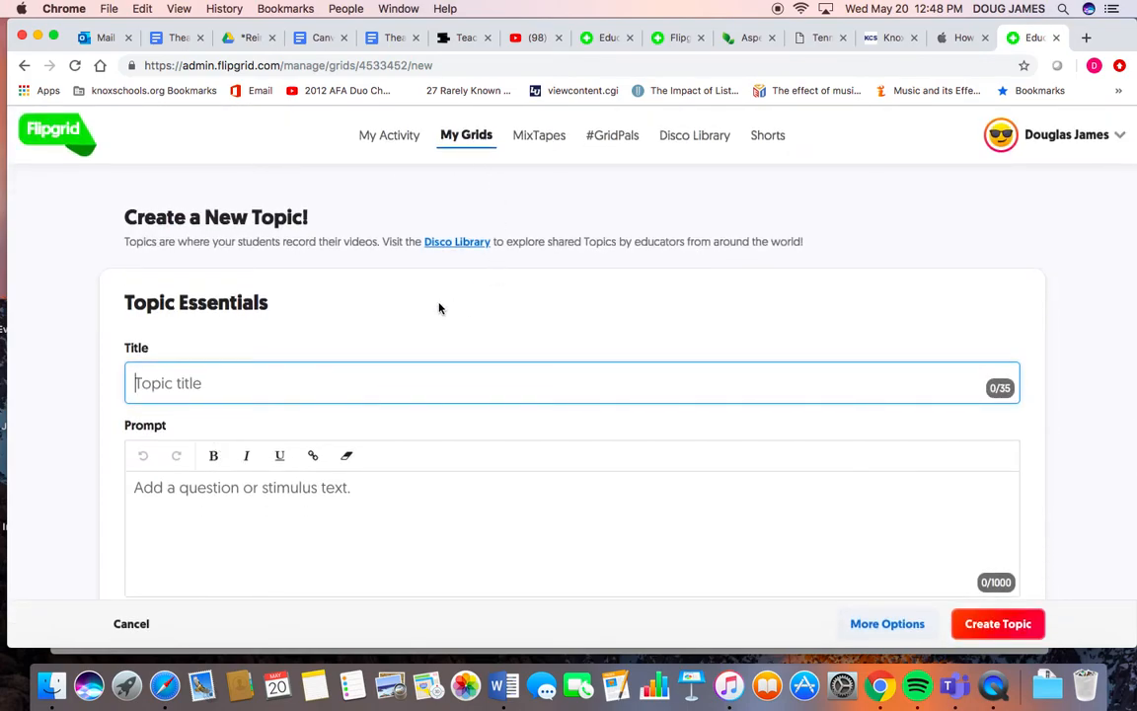
- Open the My Activity dashboard and review its achievements and recent videos
{"action": "left_click", "coordinate": [390, 135]}
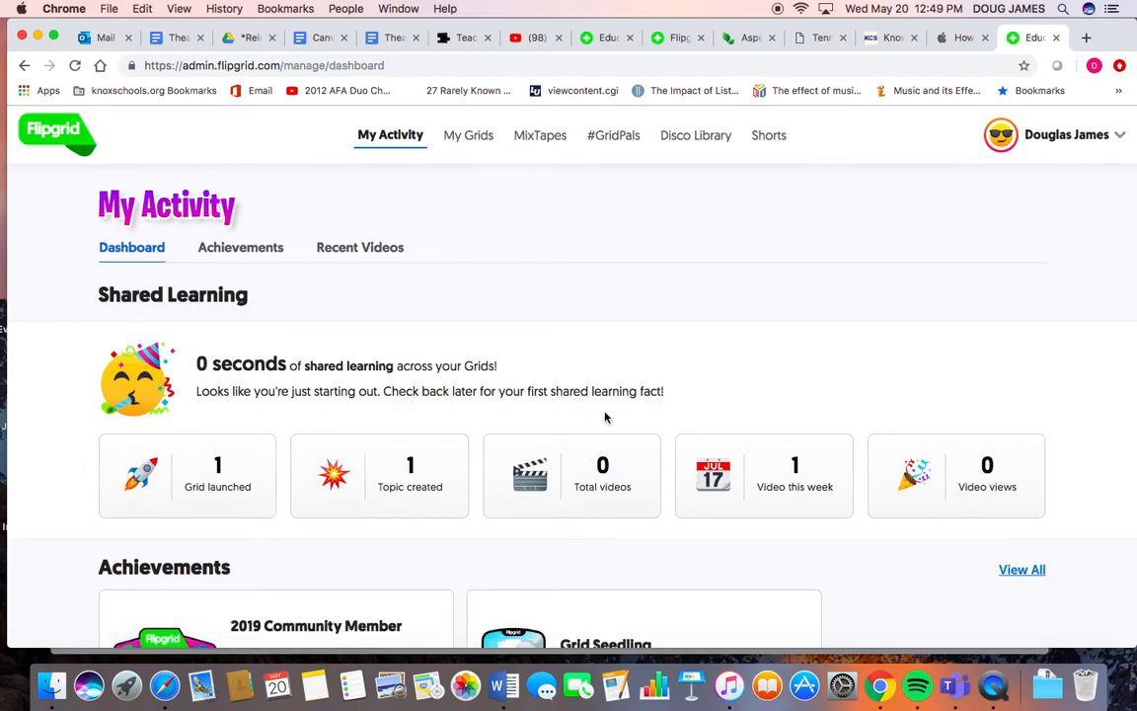
{"action": "scroll", "coordinate": [607, 418], "scroll_direction": "down", "scroll_amount": 5}
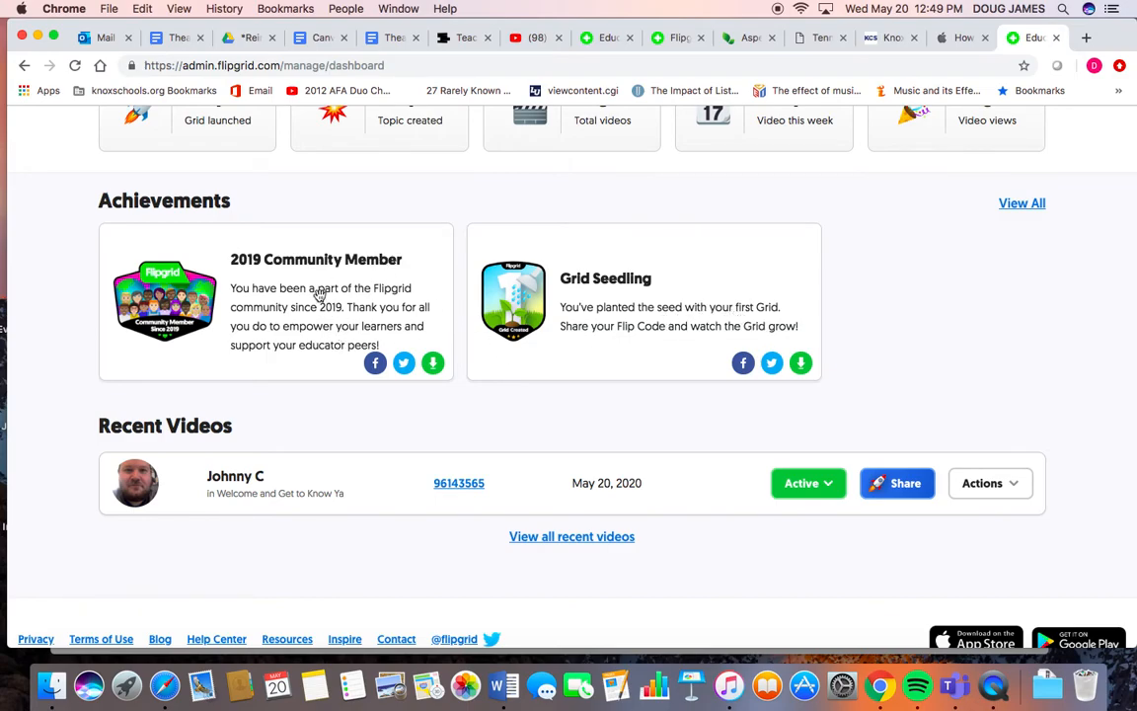
{"action": "scroll", "coordinate": [386, 521], "scroll_direction": "up", "scroll_amount": 5}
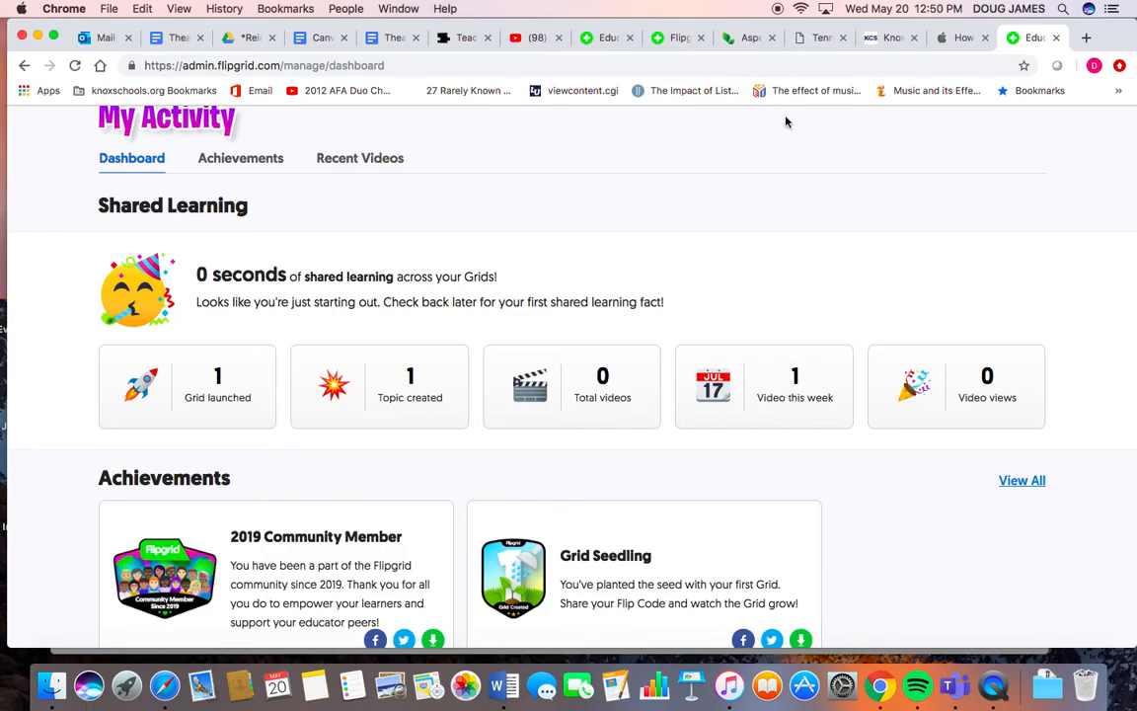
{"action": "scroll", "coordinate": [836, 185], "scroll_direction": "up", "scroll_amount": 2}
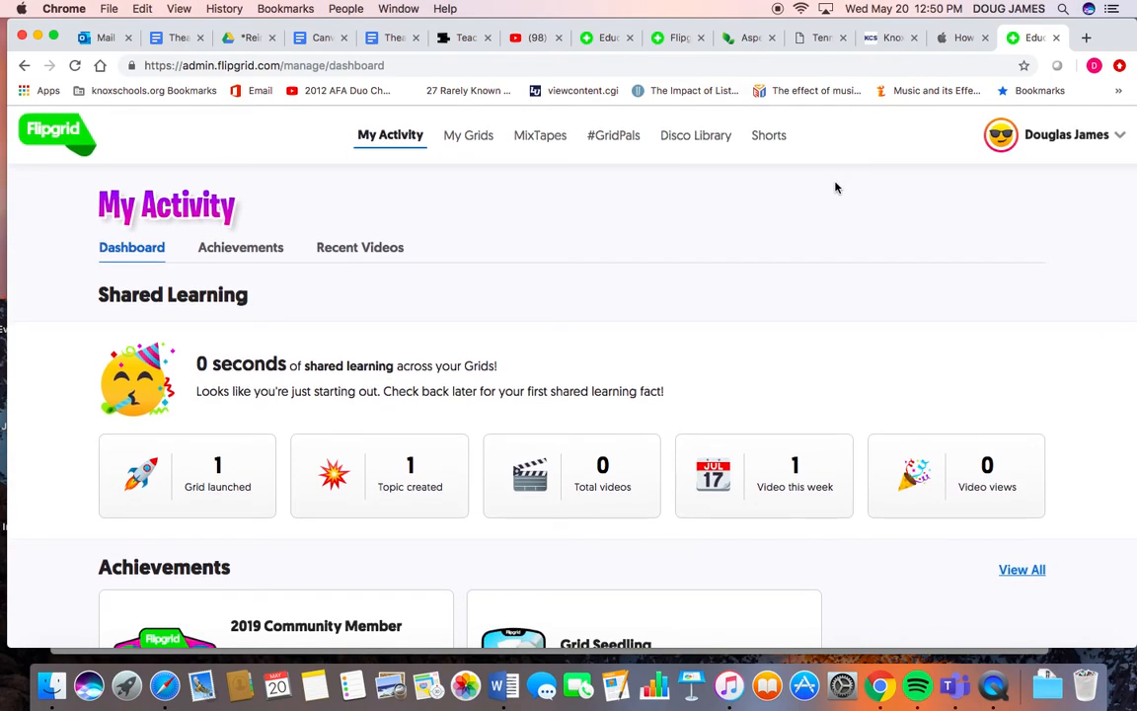